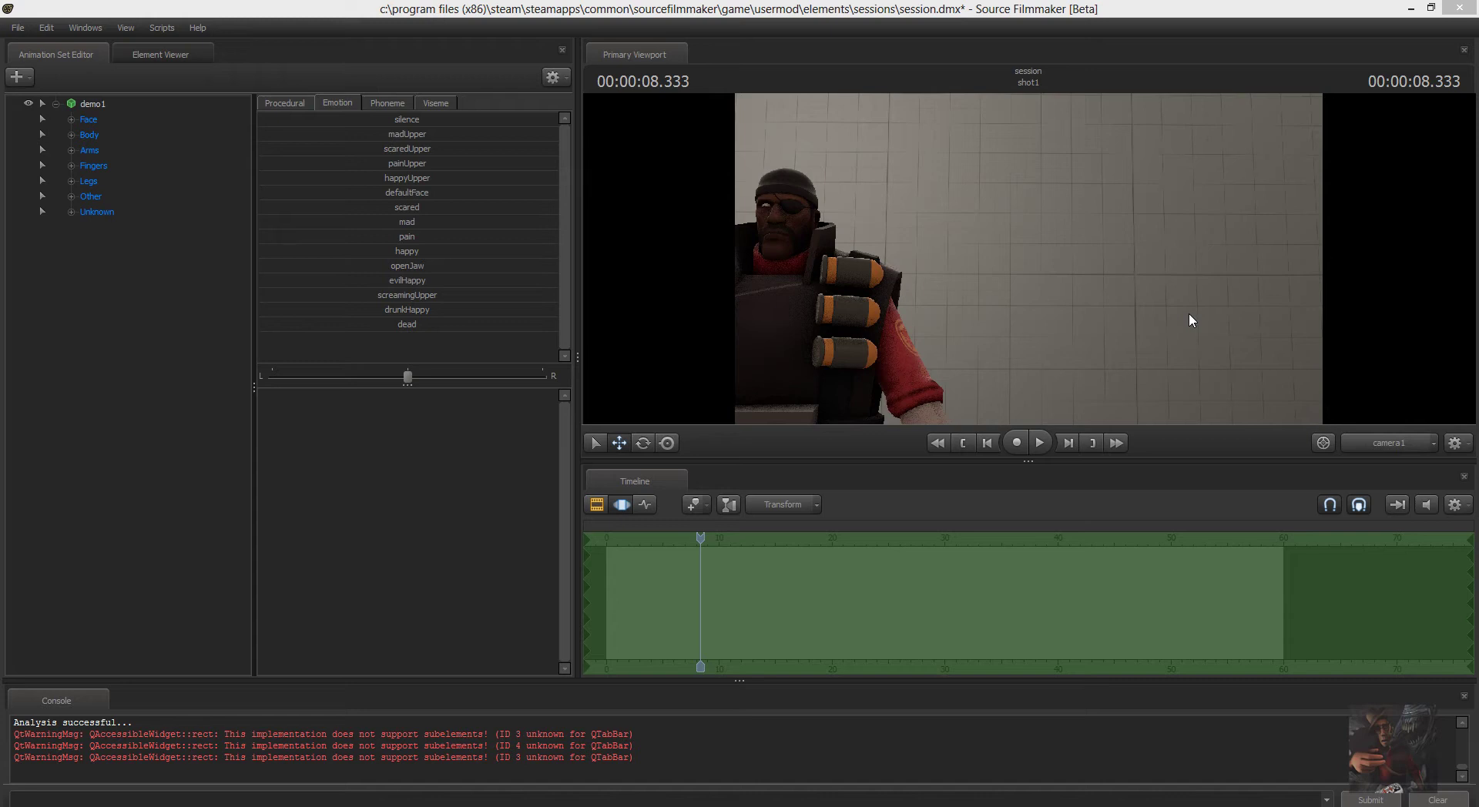
Swing camera1 so the Demoman stands centred and front-on in the shot
left_click_drag(1189, 314, 1030, 264)
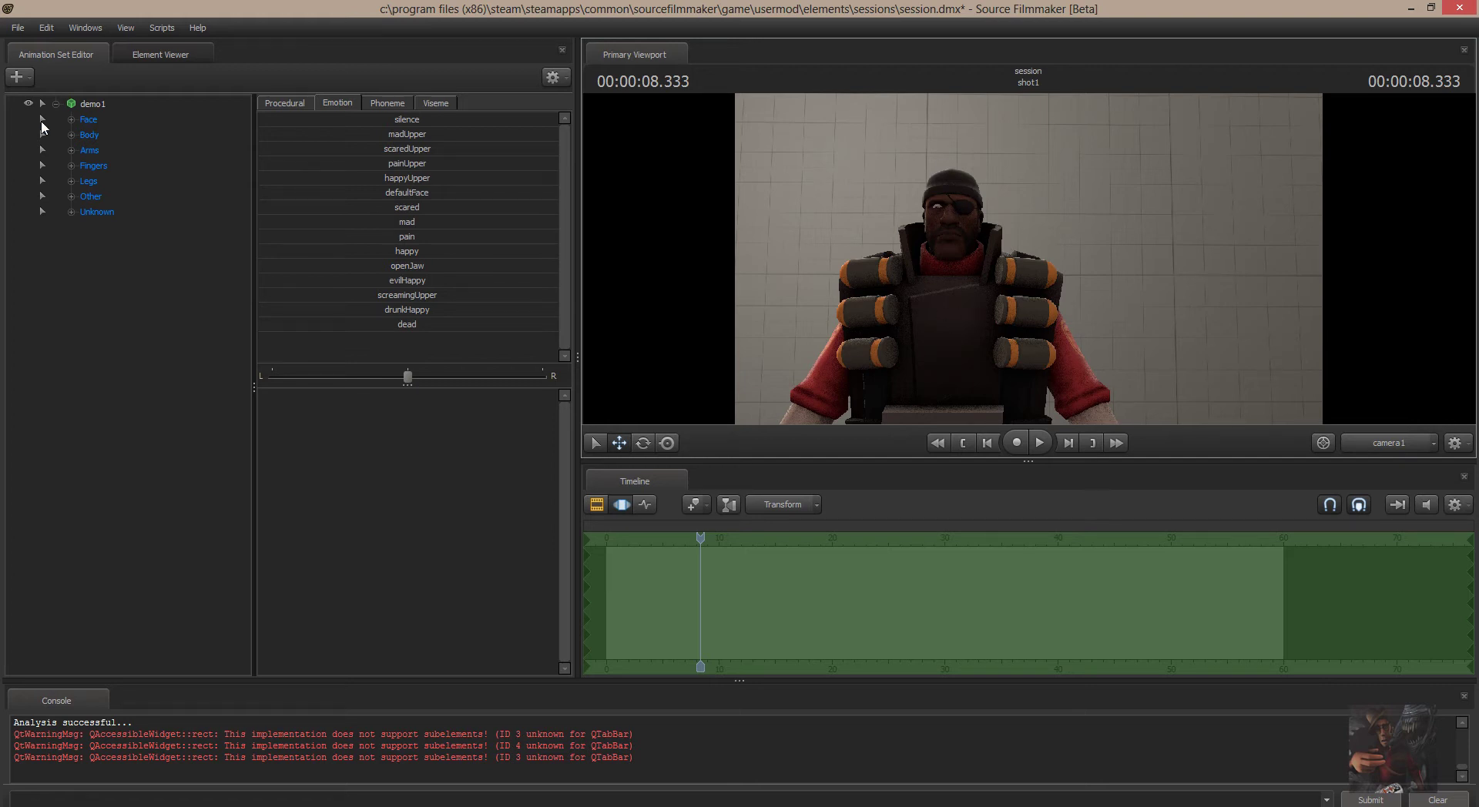
Show demo1's game model in the Element Viewer to inspect its model data
left_click(94, 105)
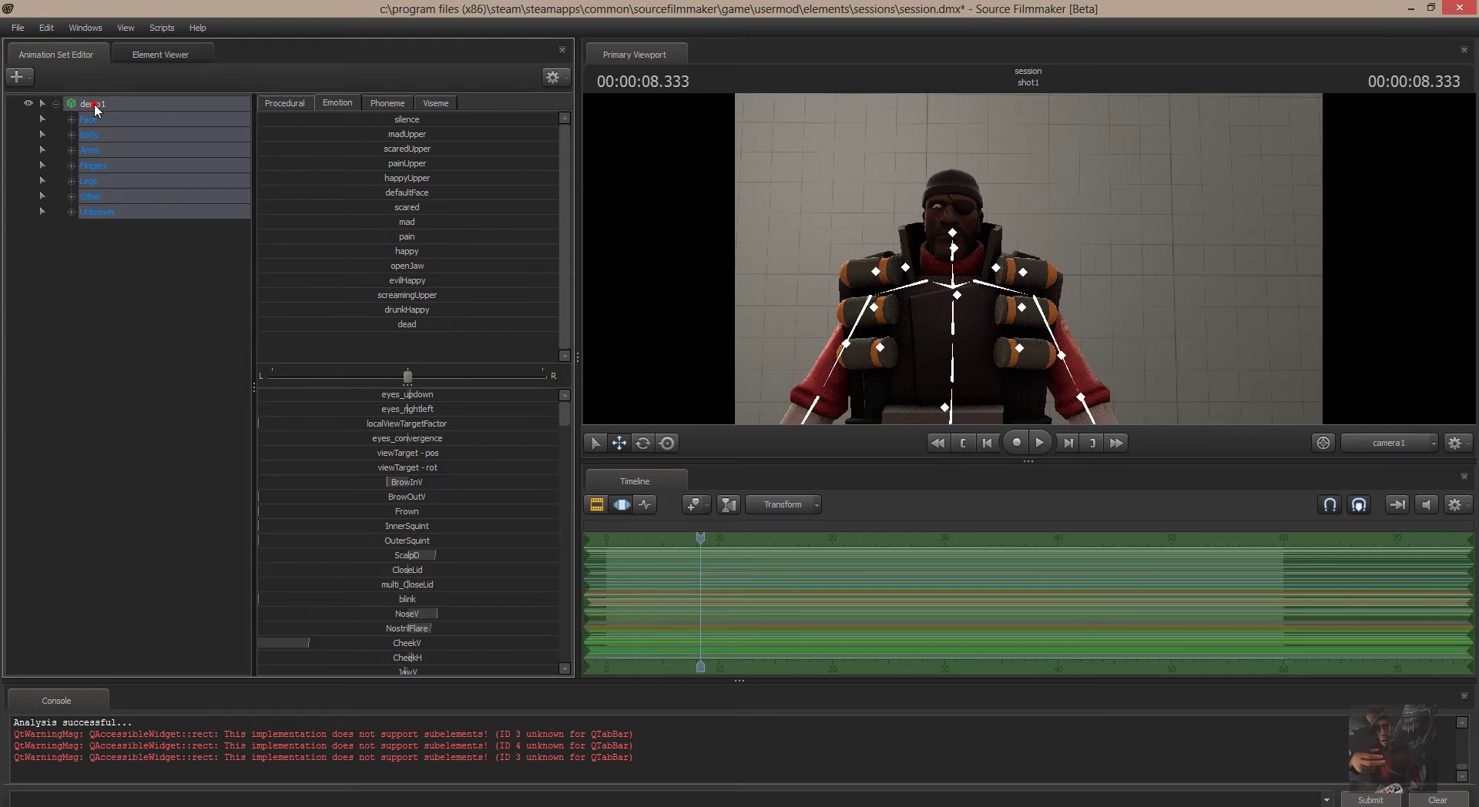
right_click(96, 105)
mouse_move(152, 192)
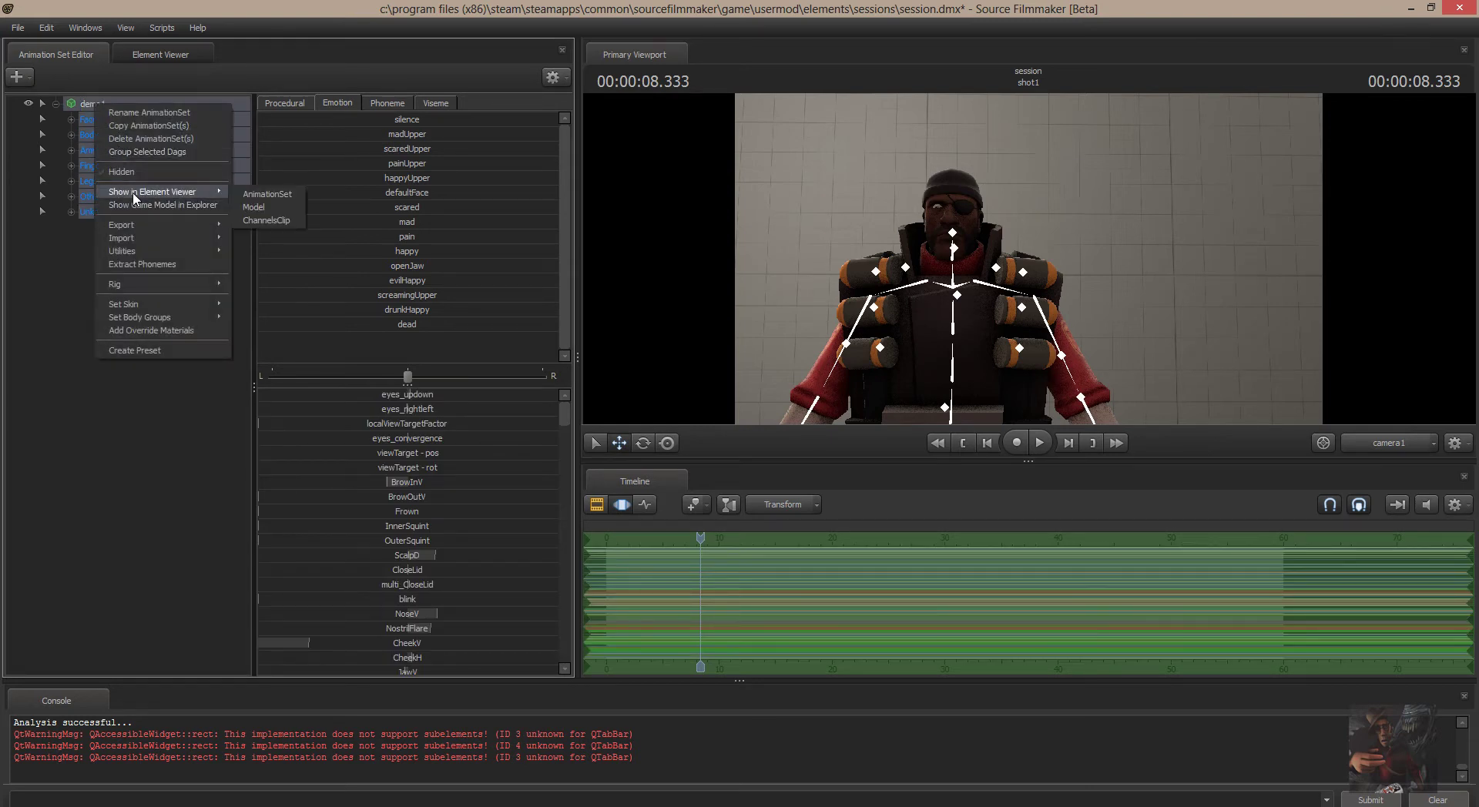
left_click(254, 207)
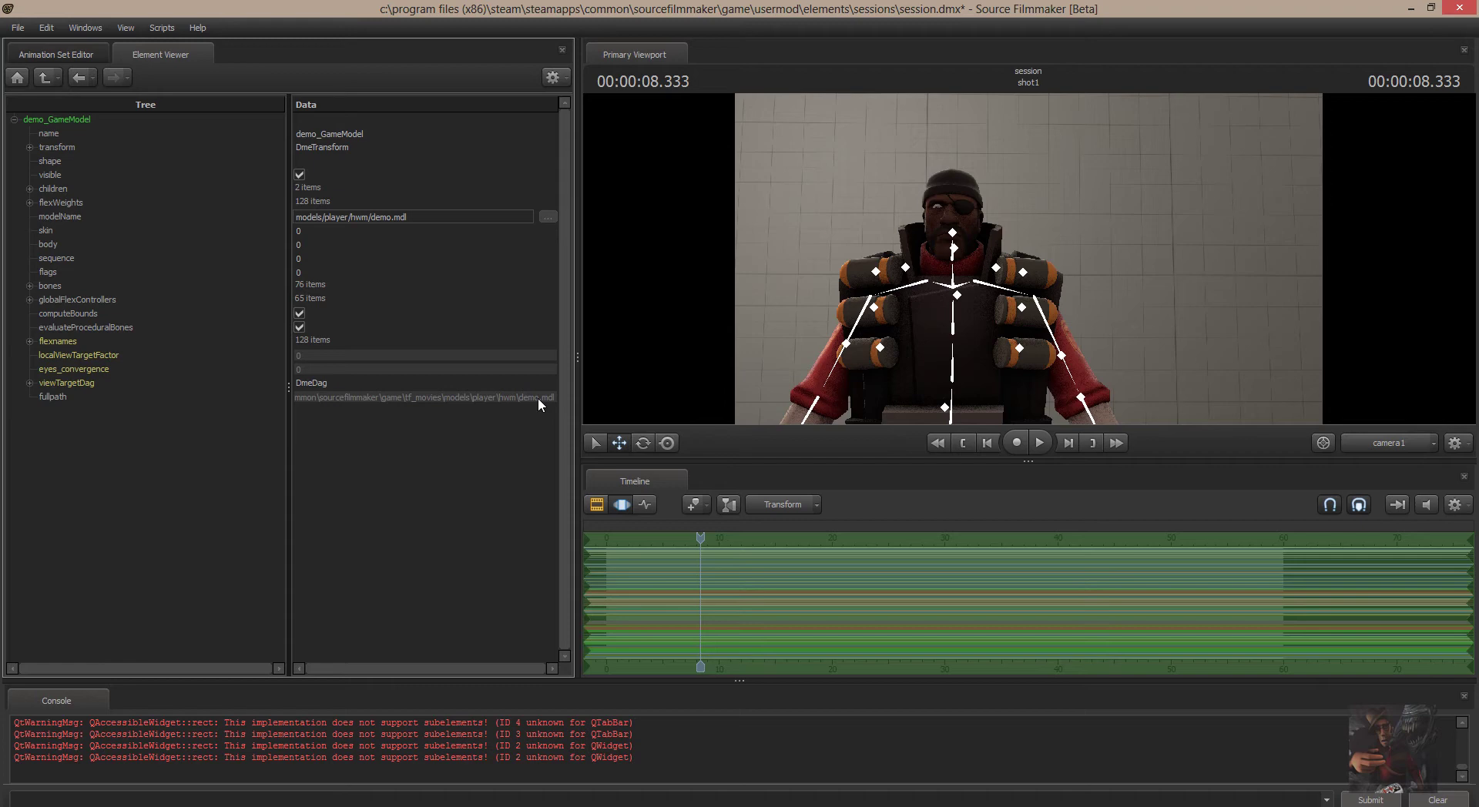
Add a new animation set for the player\demo.mdl Demoman model, creating demo2
left_click(48, 54)
right_click(87, 265)
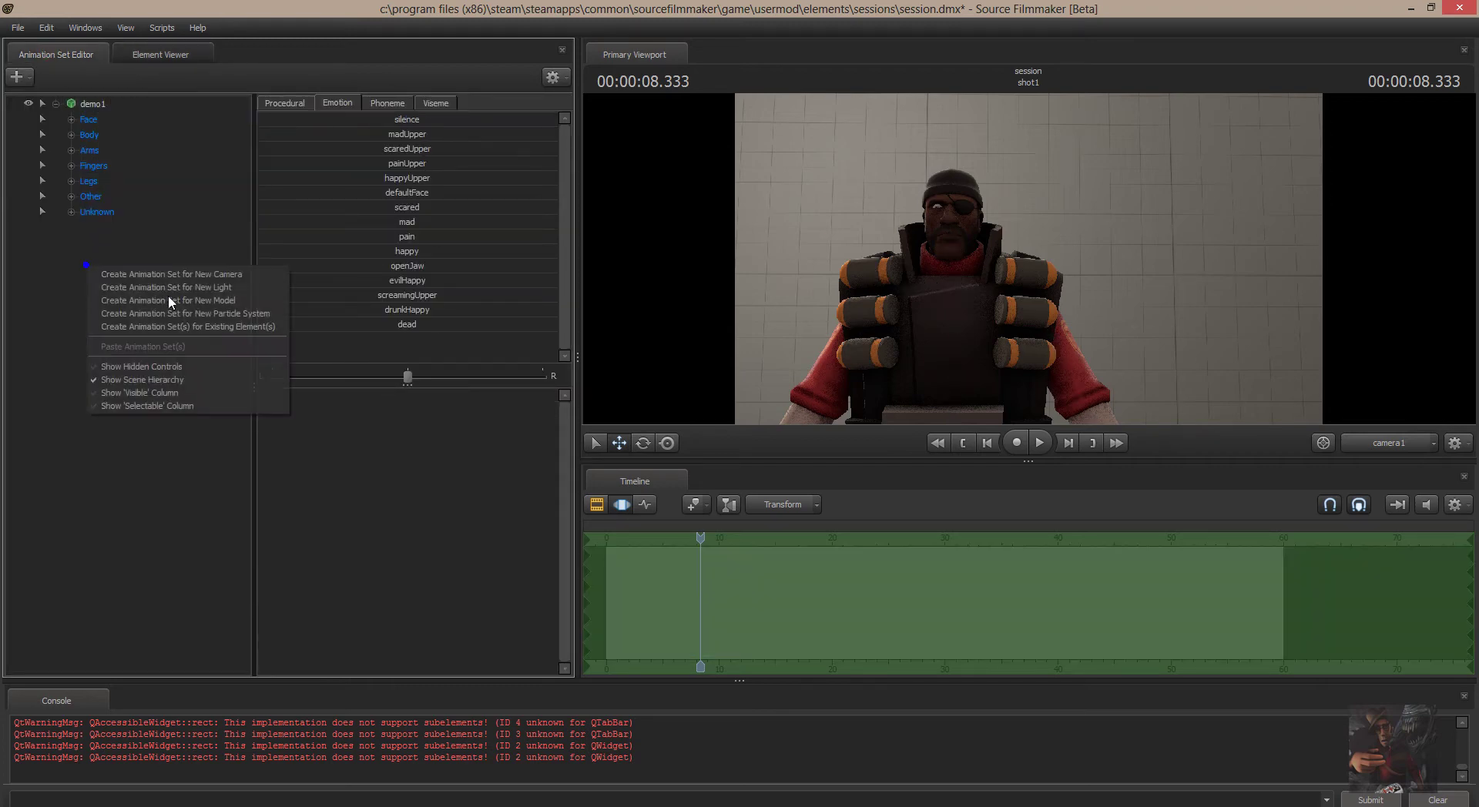
left_click(171, 300)
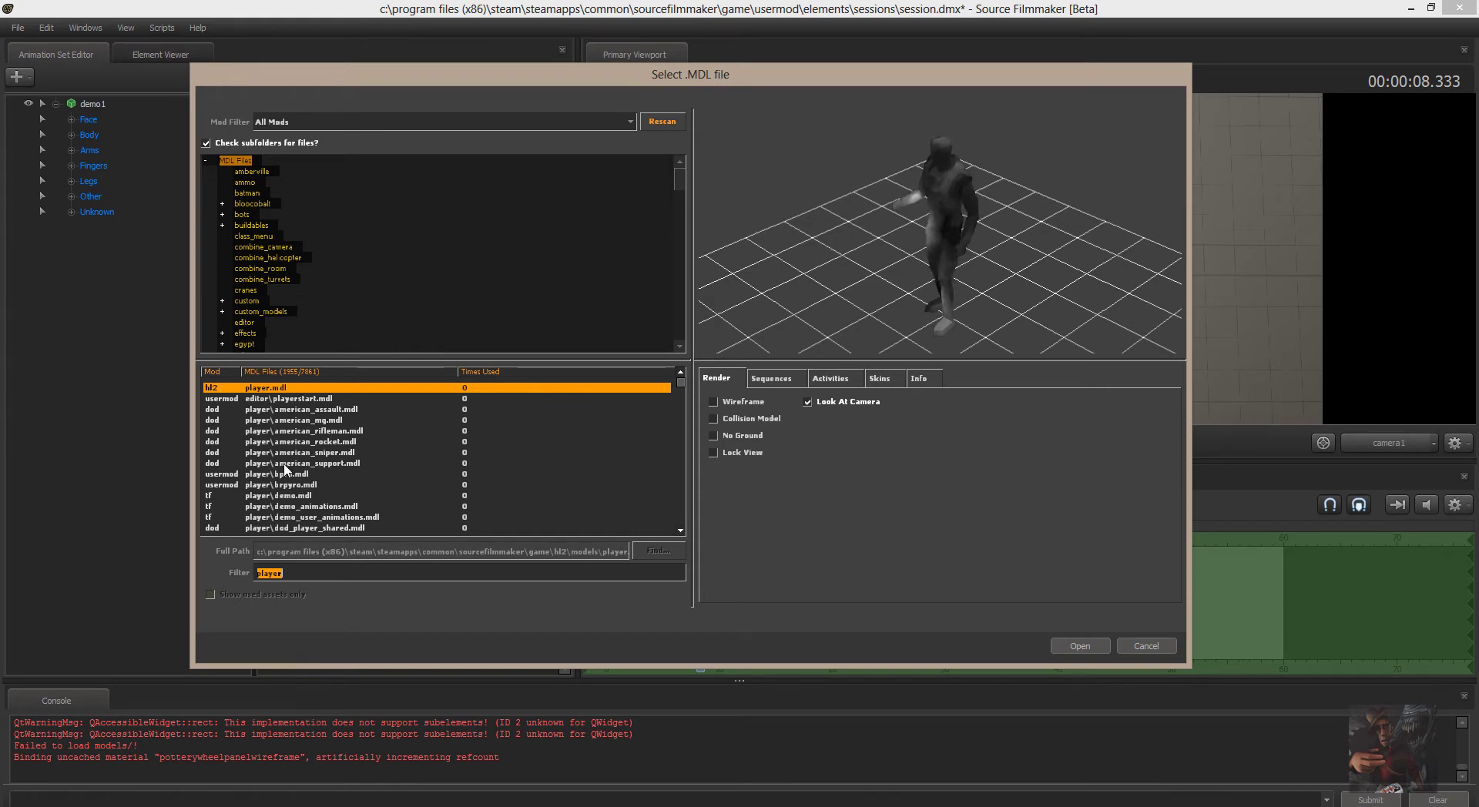
left_click(281, 498)
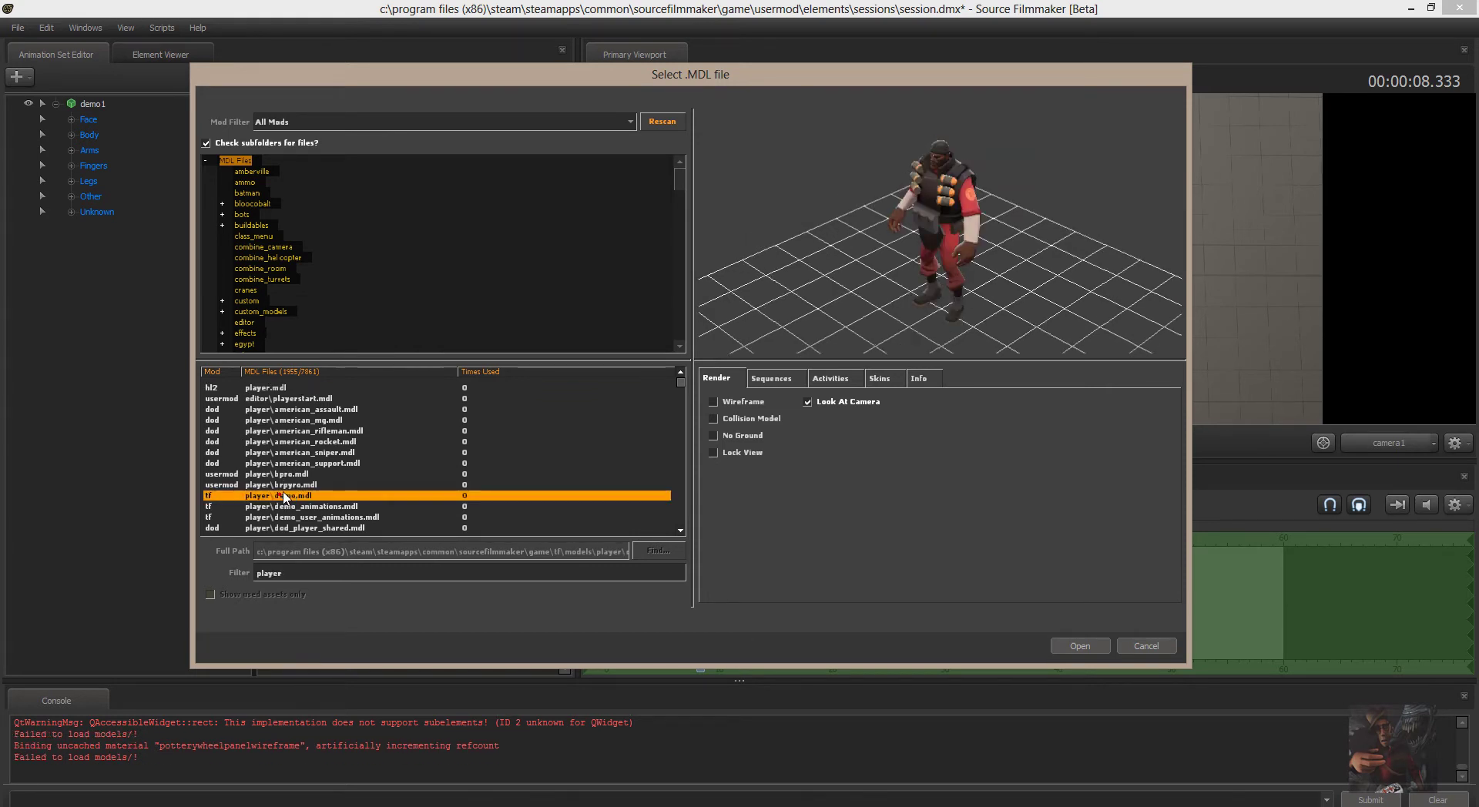
left_click(1088, 649)
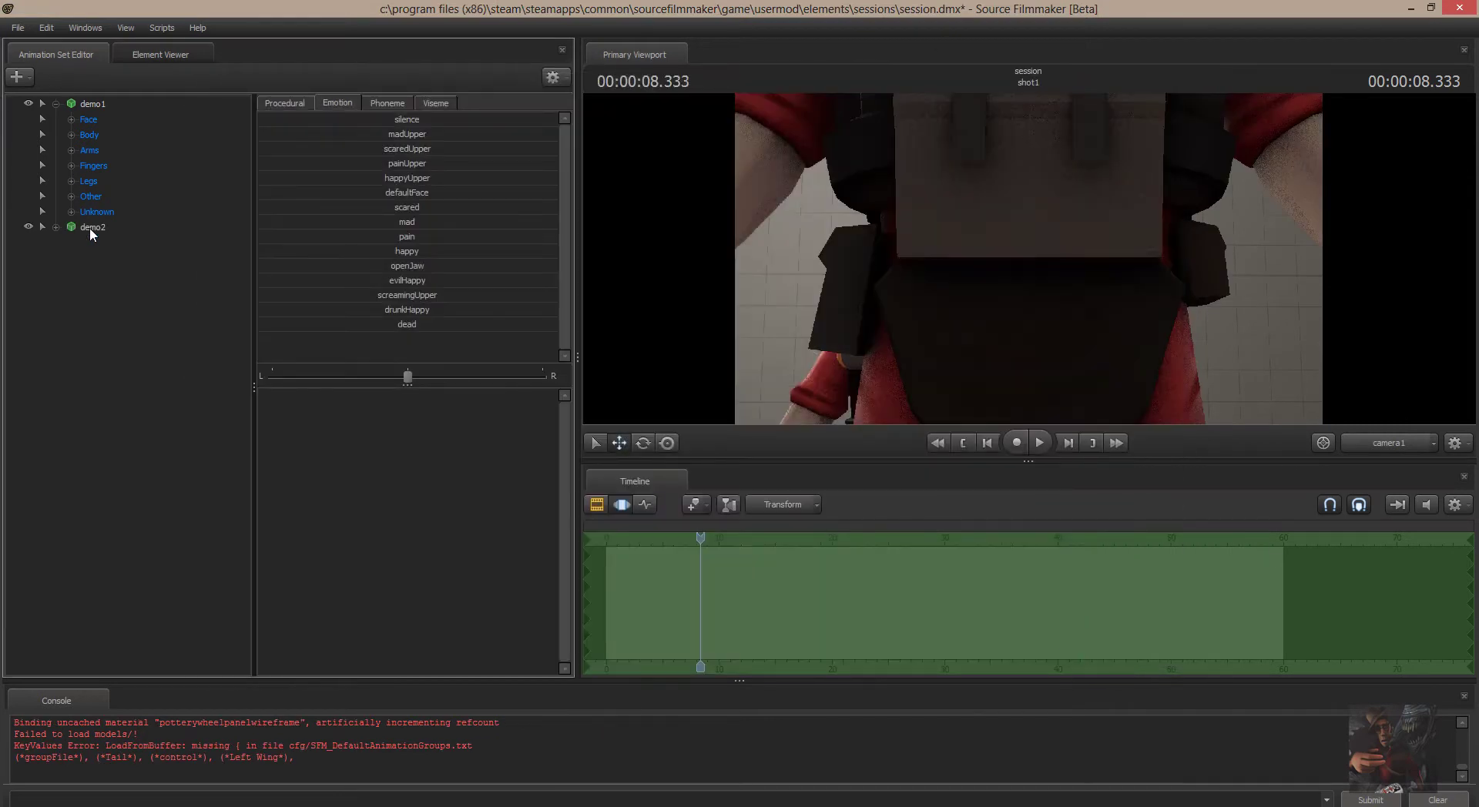
Show demo2's game model in the Element Viewer
left_click(89, 228)
right_click(89, 228)
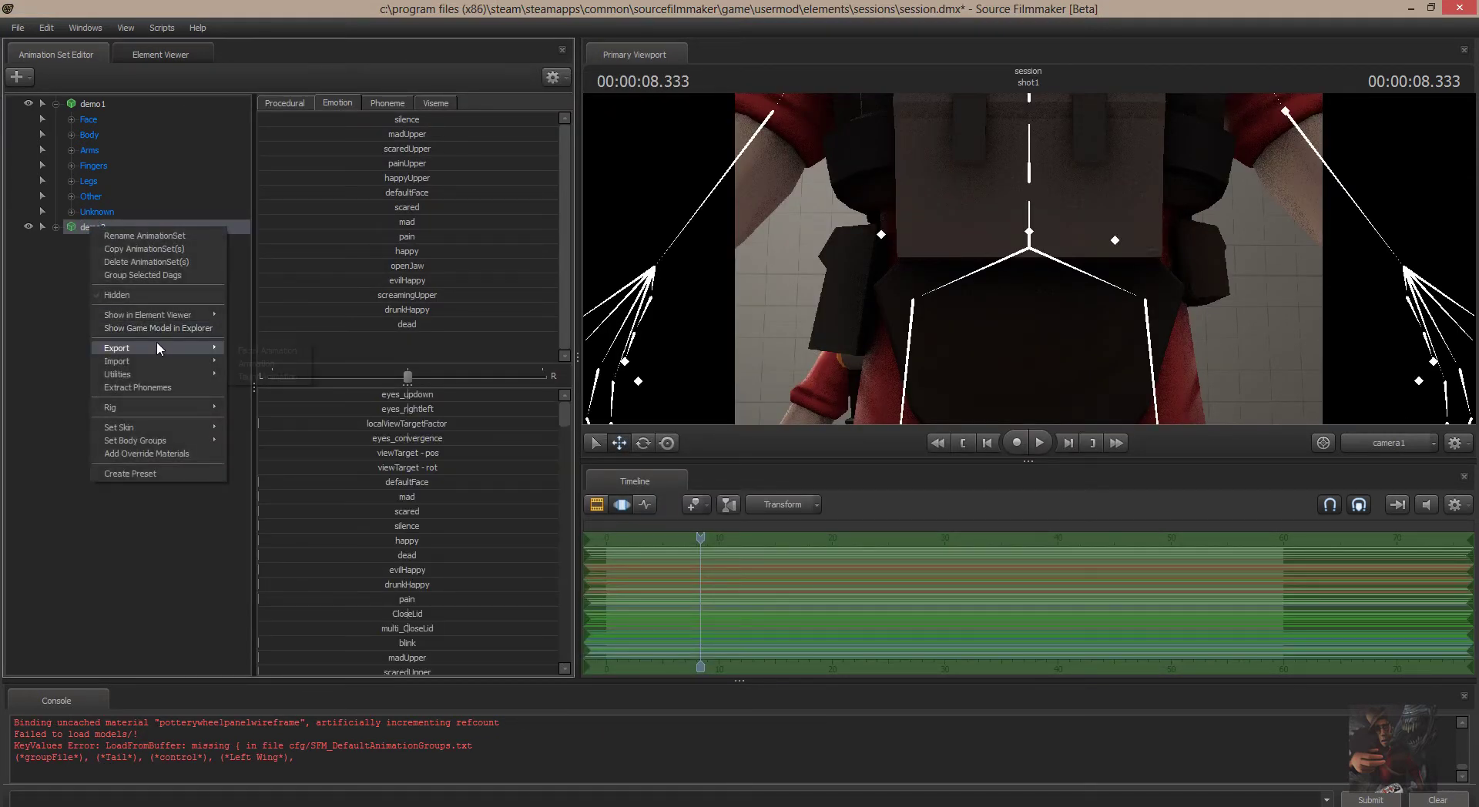
mouse_move(148, 316)
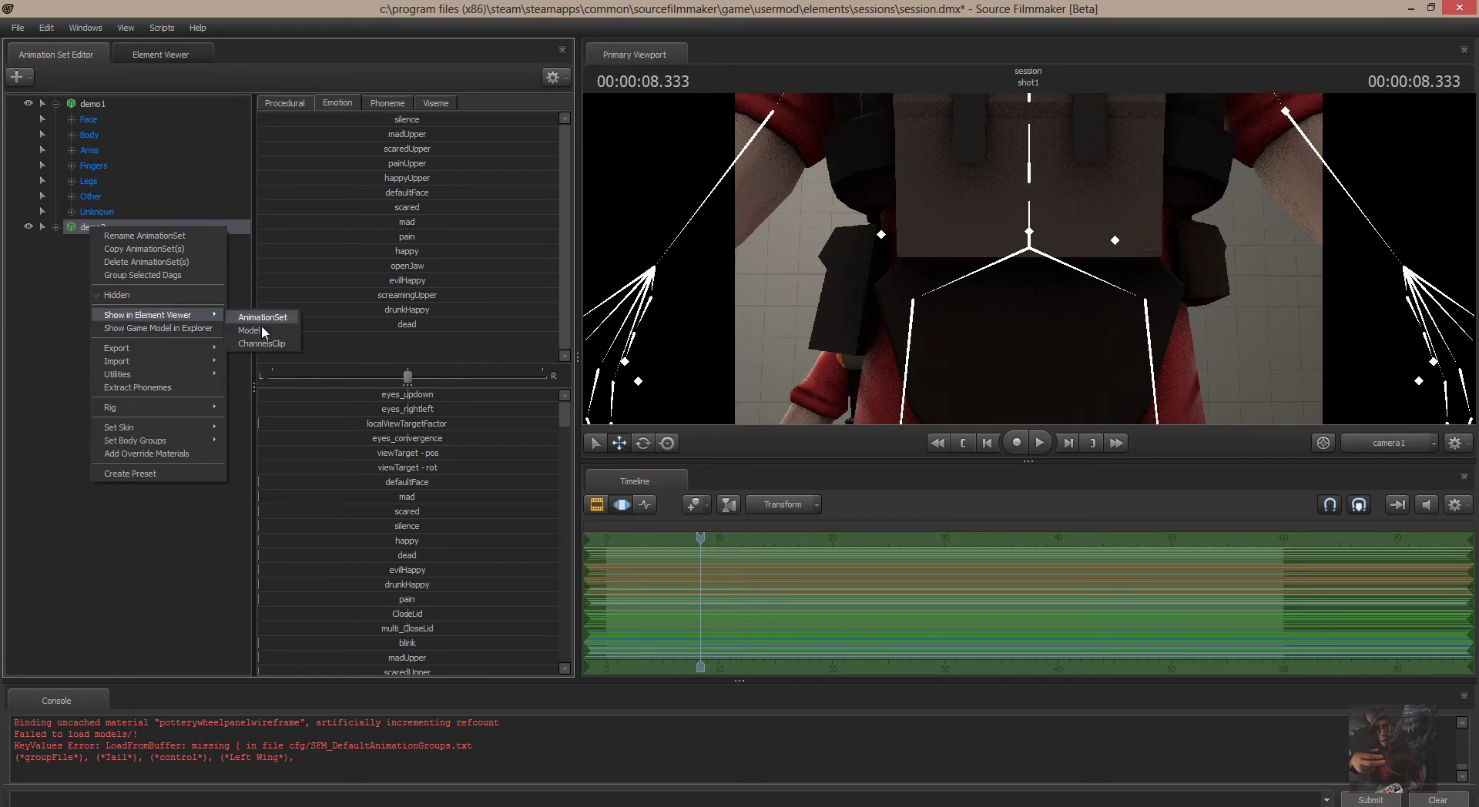
left_click(261, 326)
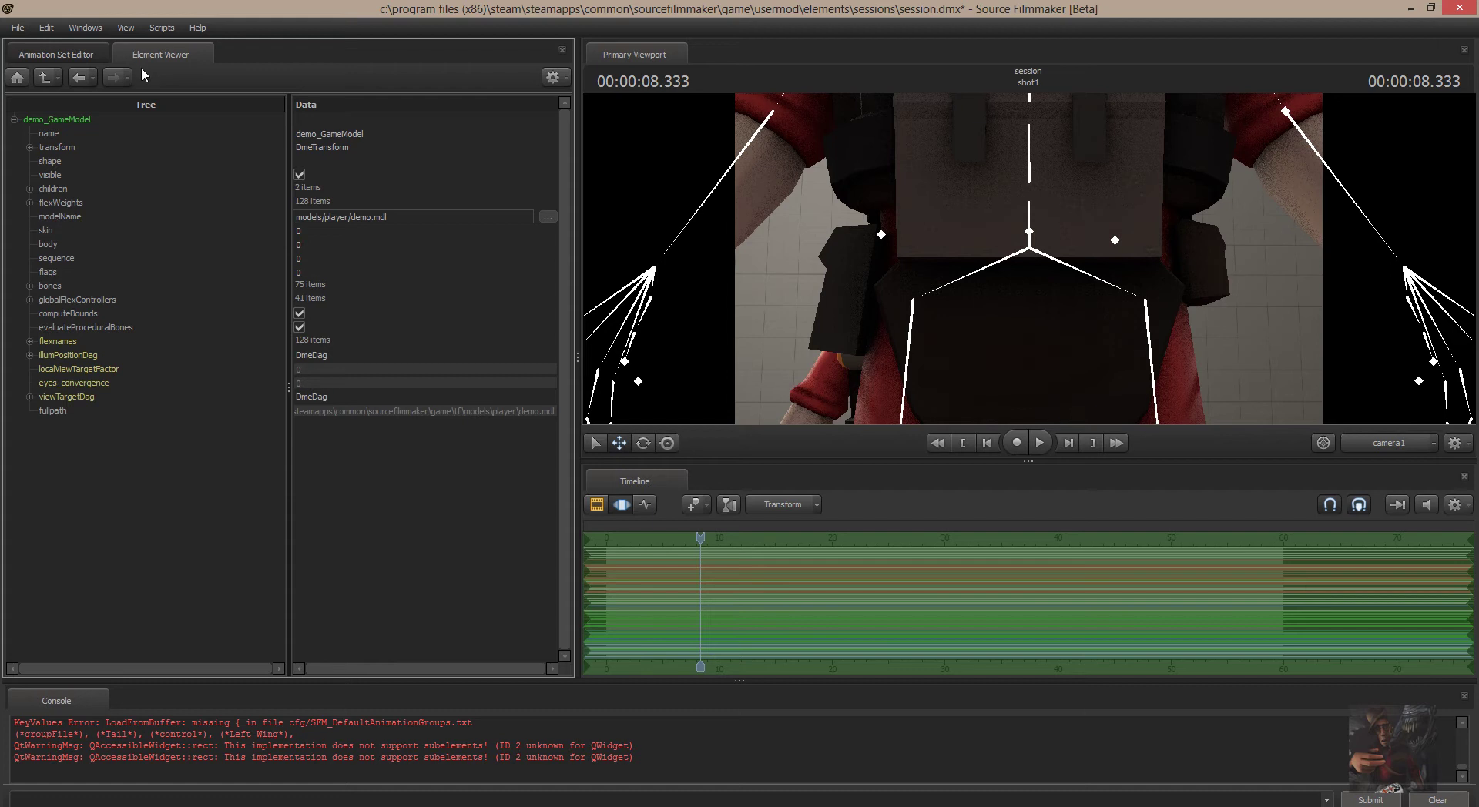
Delete the demo2 animation set from the Animation Set Editor
left_click(53, 51)
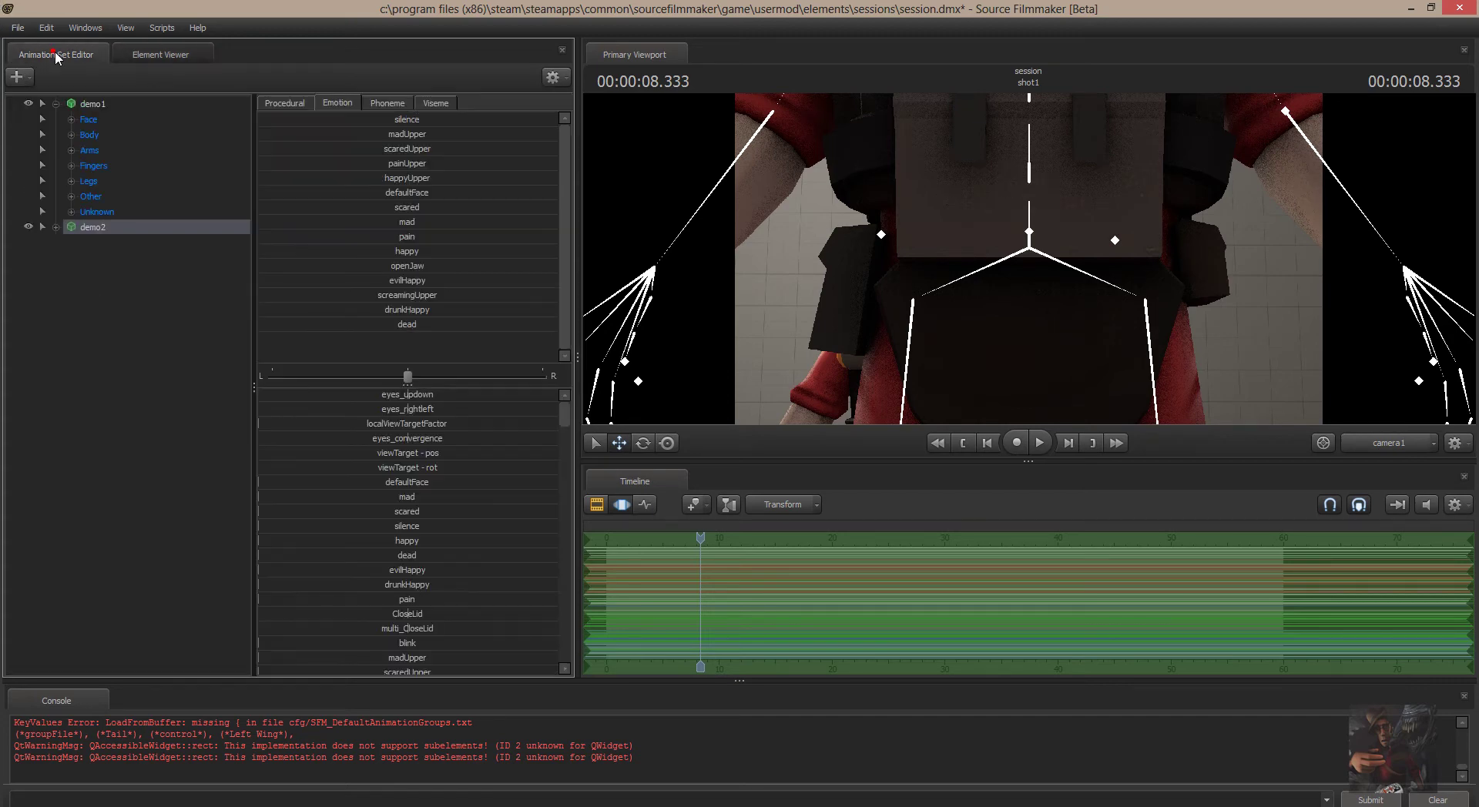
right_click(91, 227)
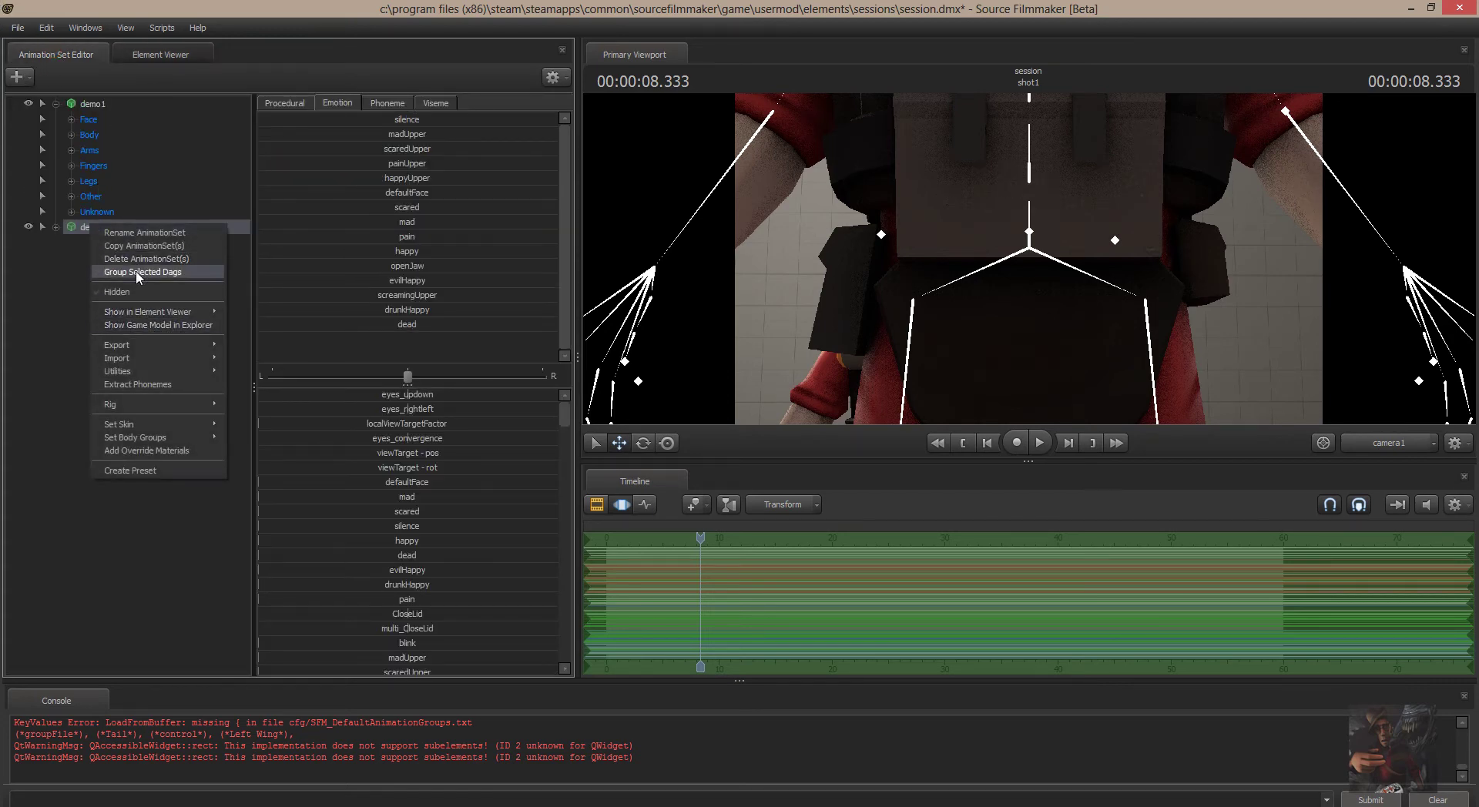
left_click(139, 259)
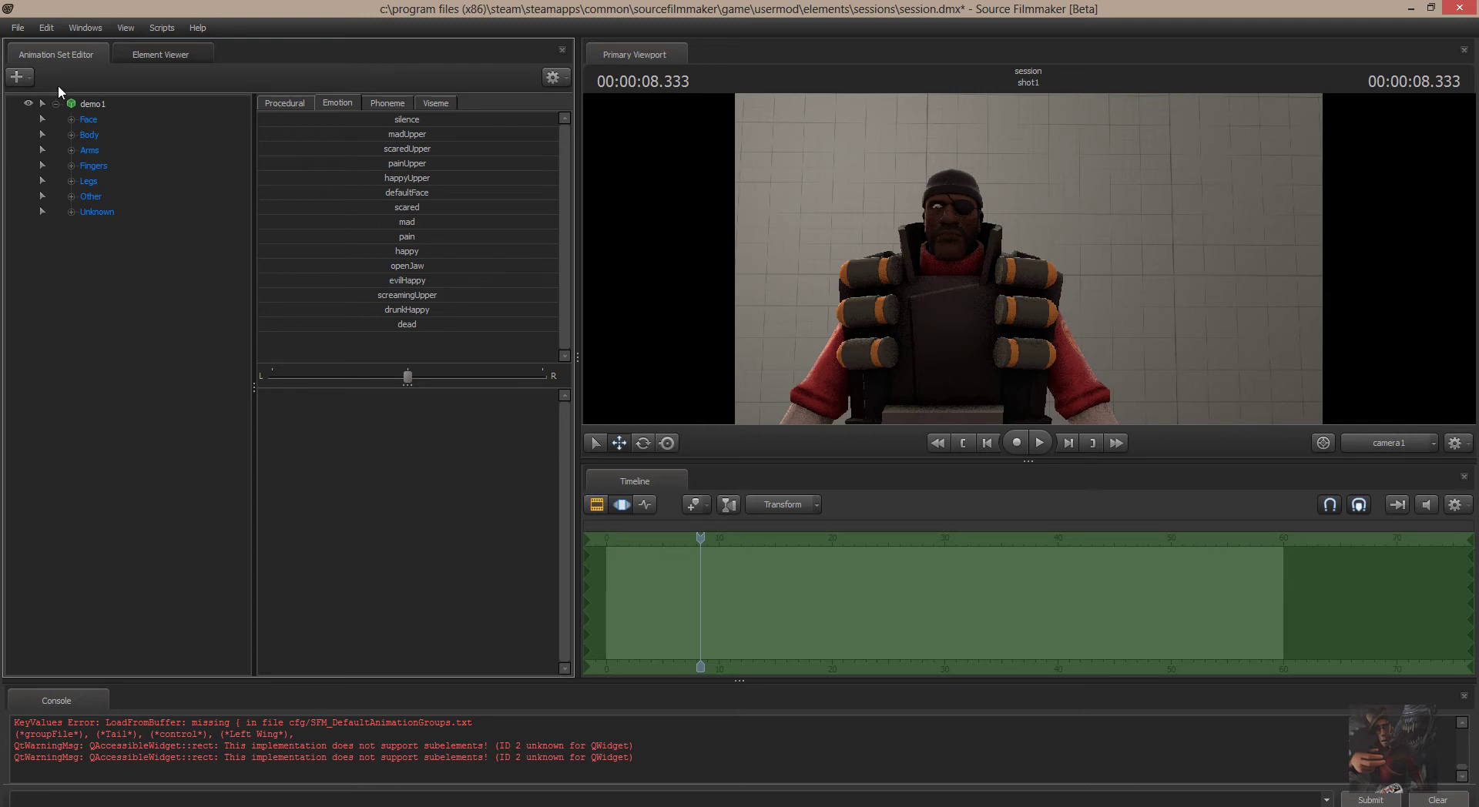
Show demo1's AnimationSet element in the Element Viewer with presetGroups expanded
left_click(91, 105)
right_click(91, 104)
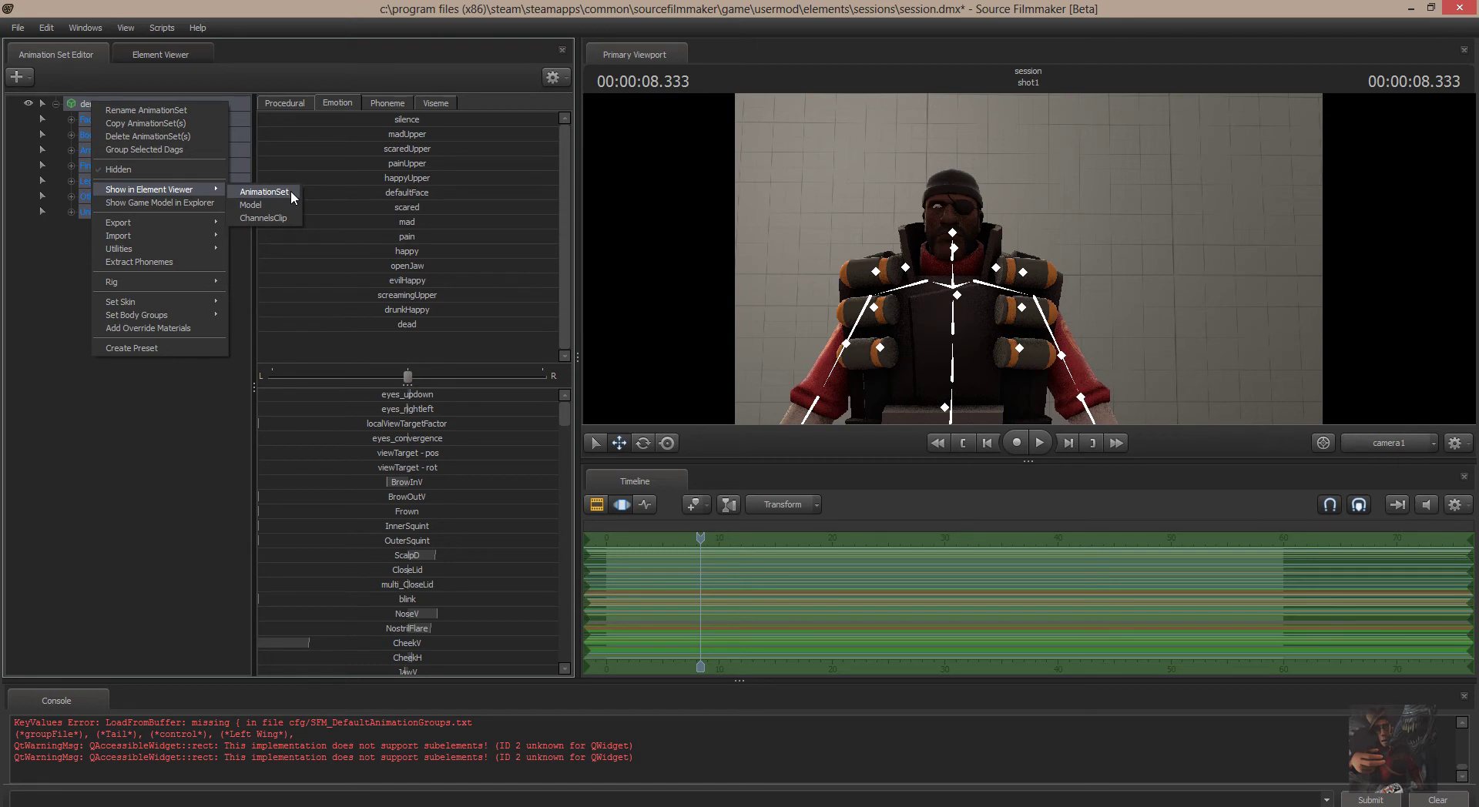
left_click(290, 191)
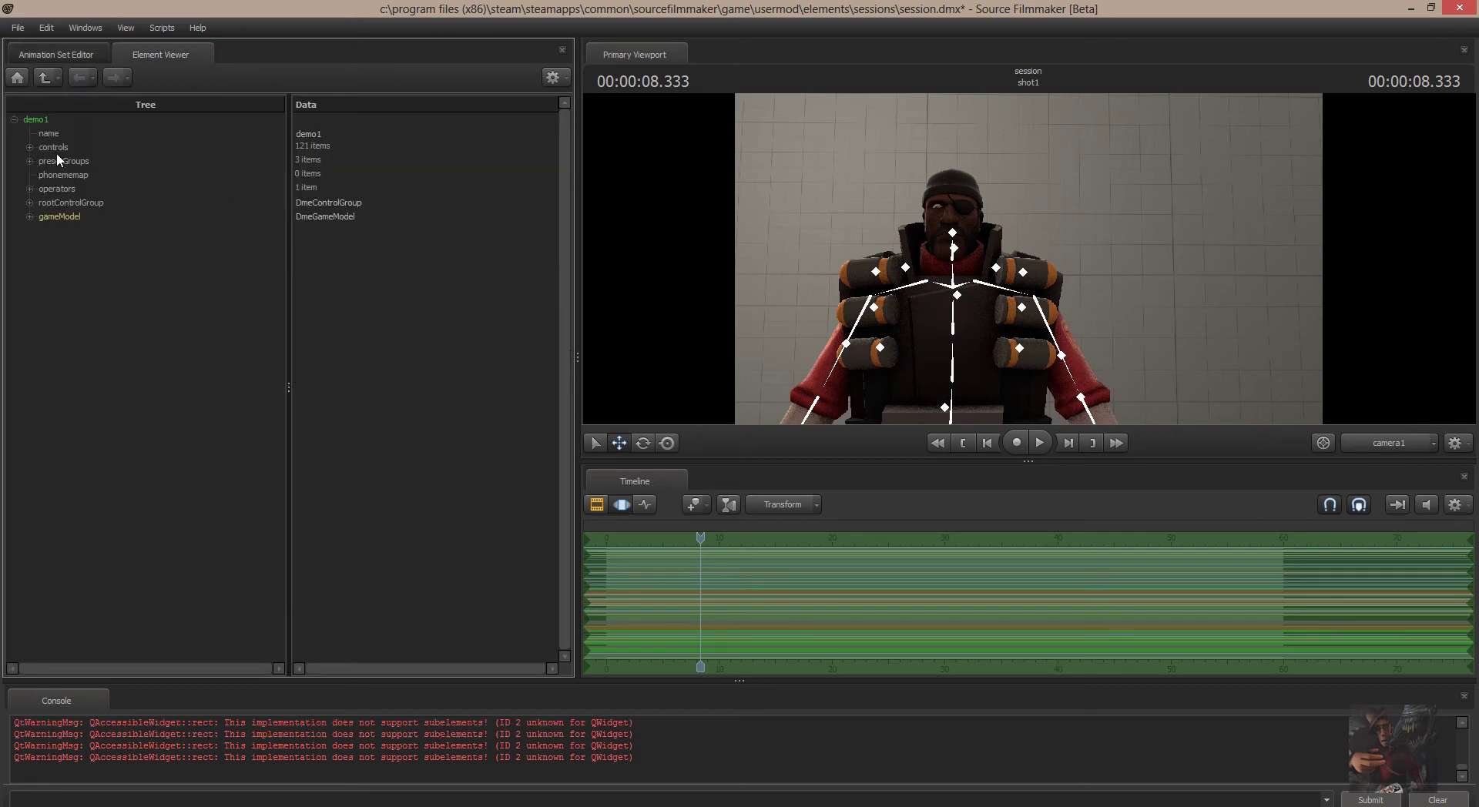
left_click(31, 161)
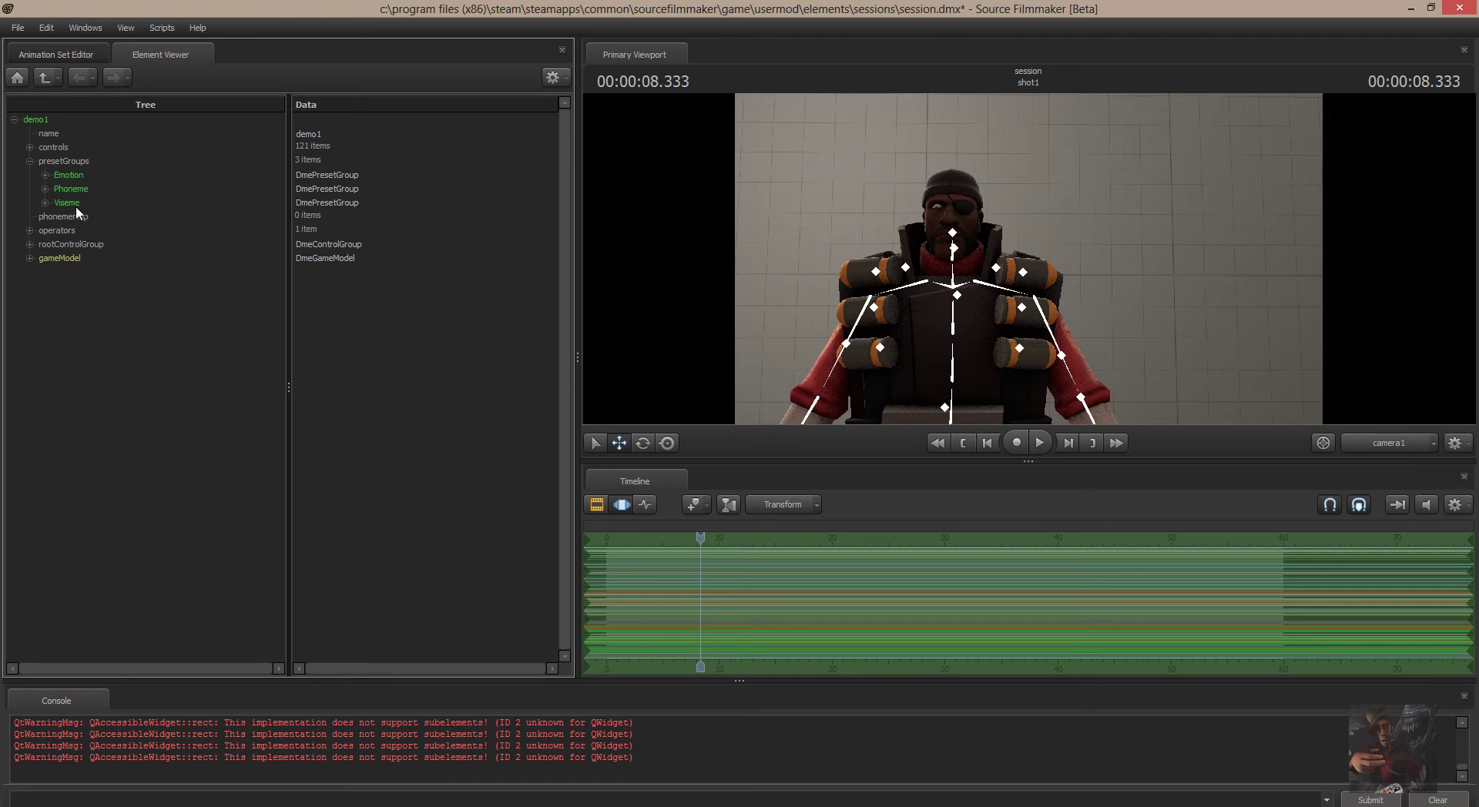
Delete demo1's Emotion, Phoneme and Viseme preset groups
right_click(73, 172)
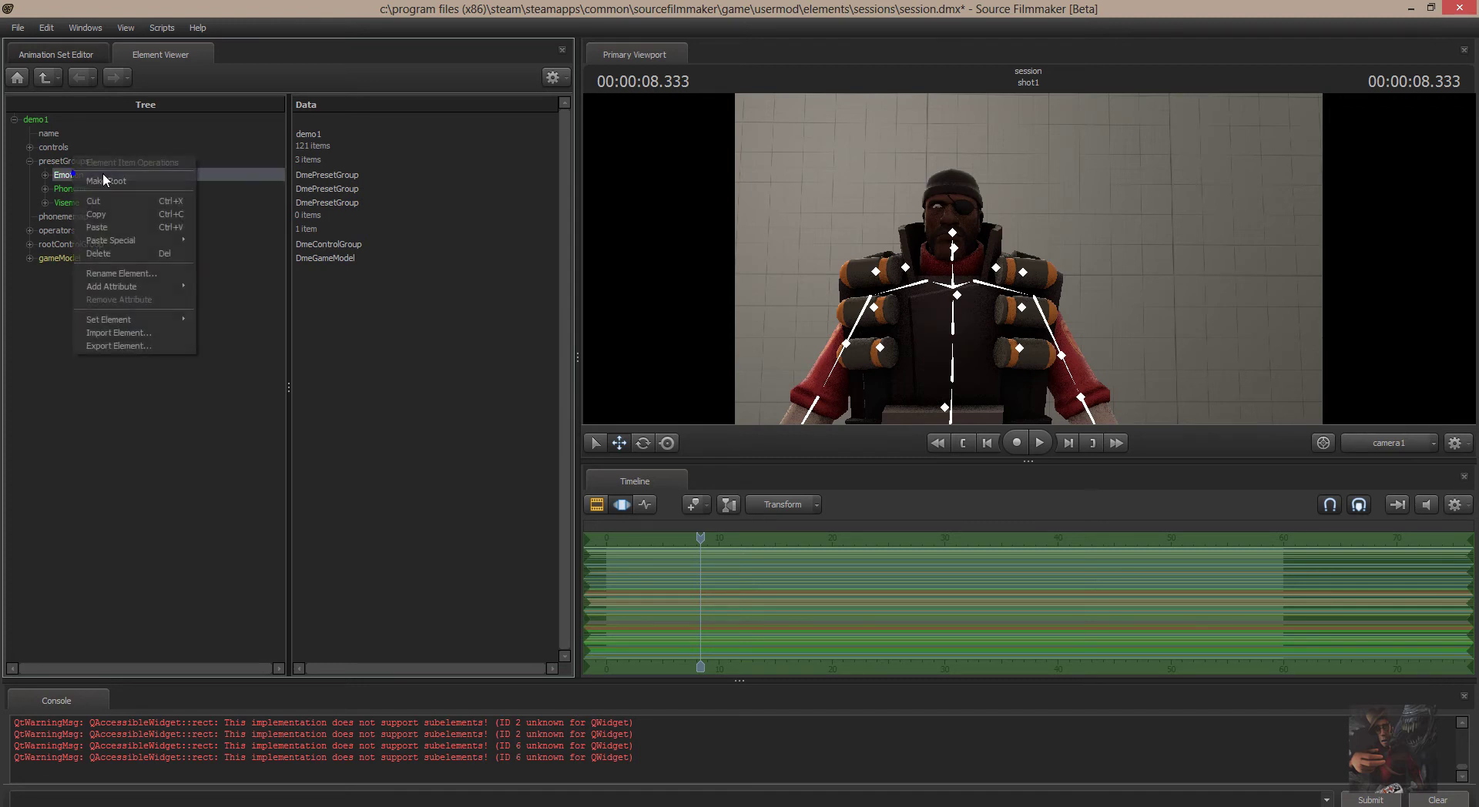
left_click(123, 247)
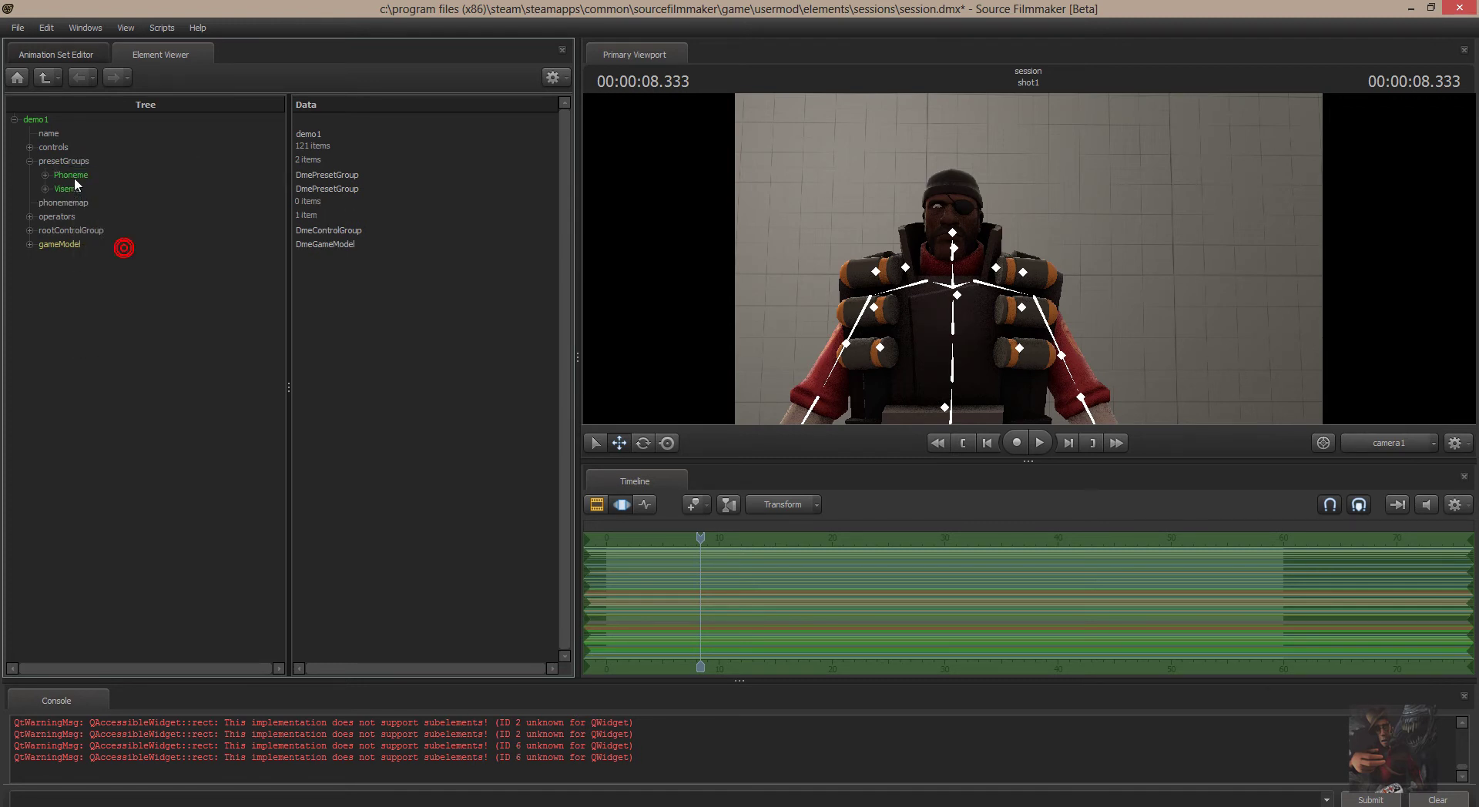
right_click(73, 175)
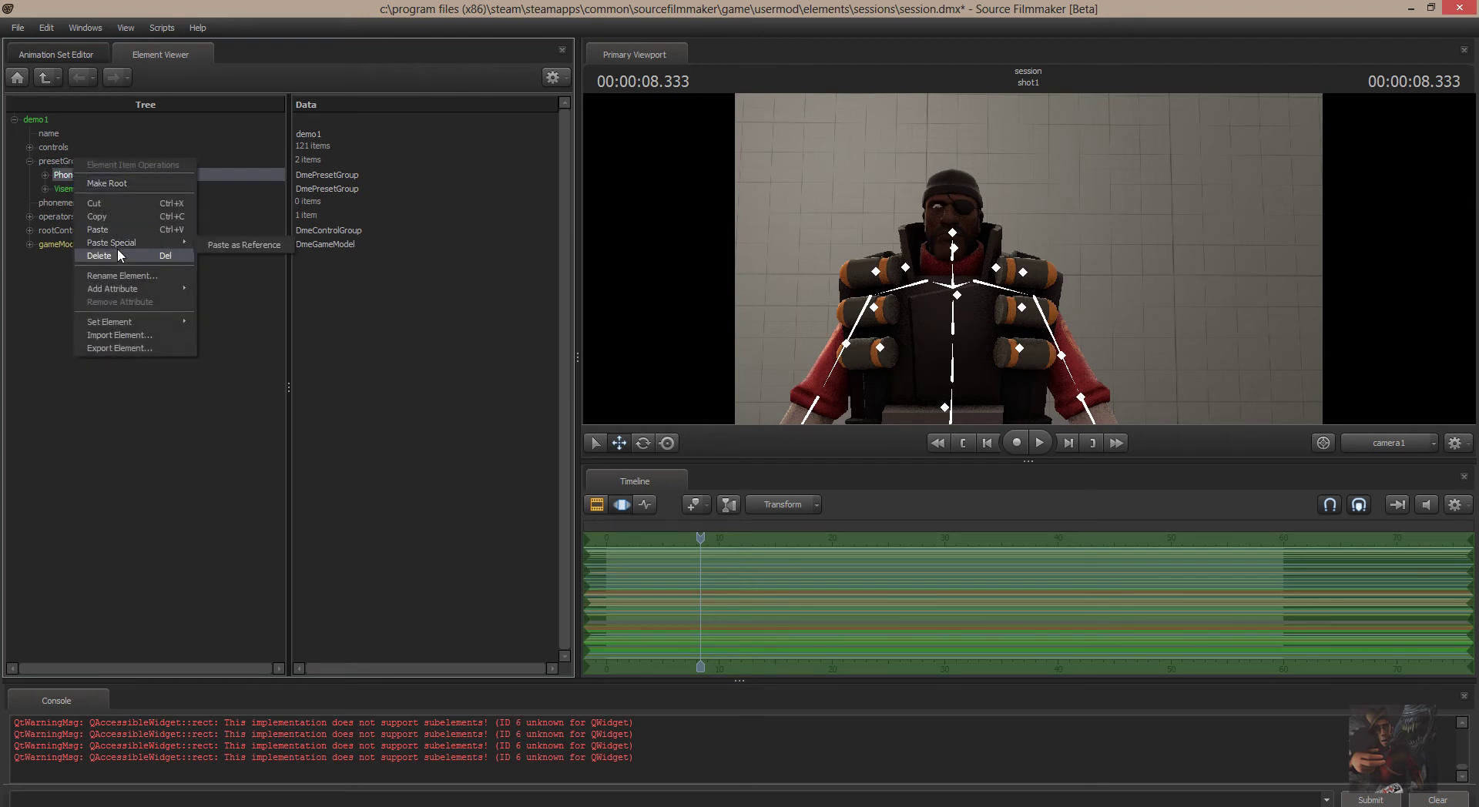
left_click(117, 248)
right_click(87, 172)
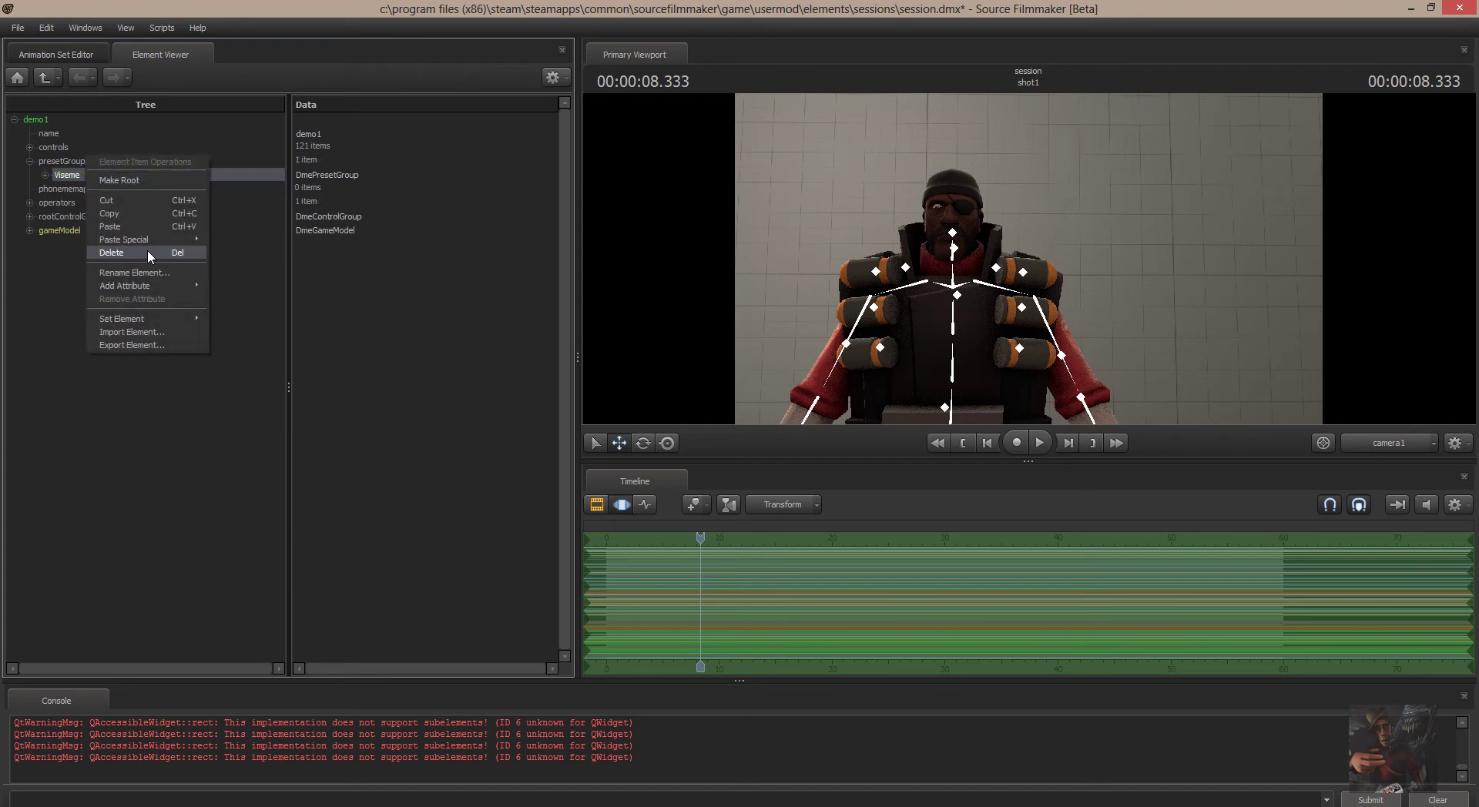
left_click(146, 250)
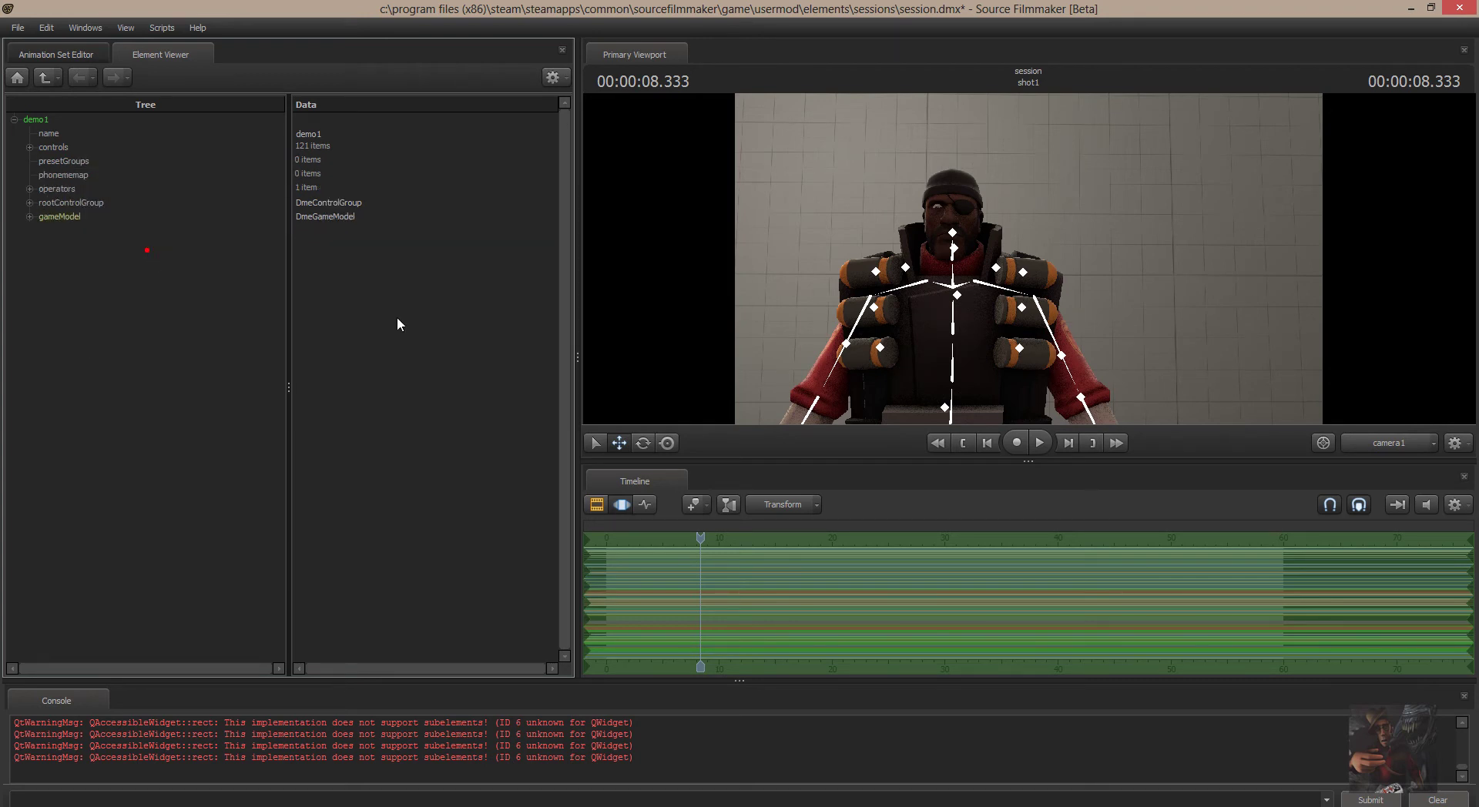
Recalculate the waveform of the 'Let's do it' dialog sound clip
left_click(599, 503)
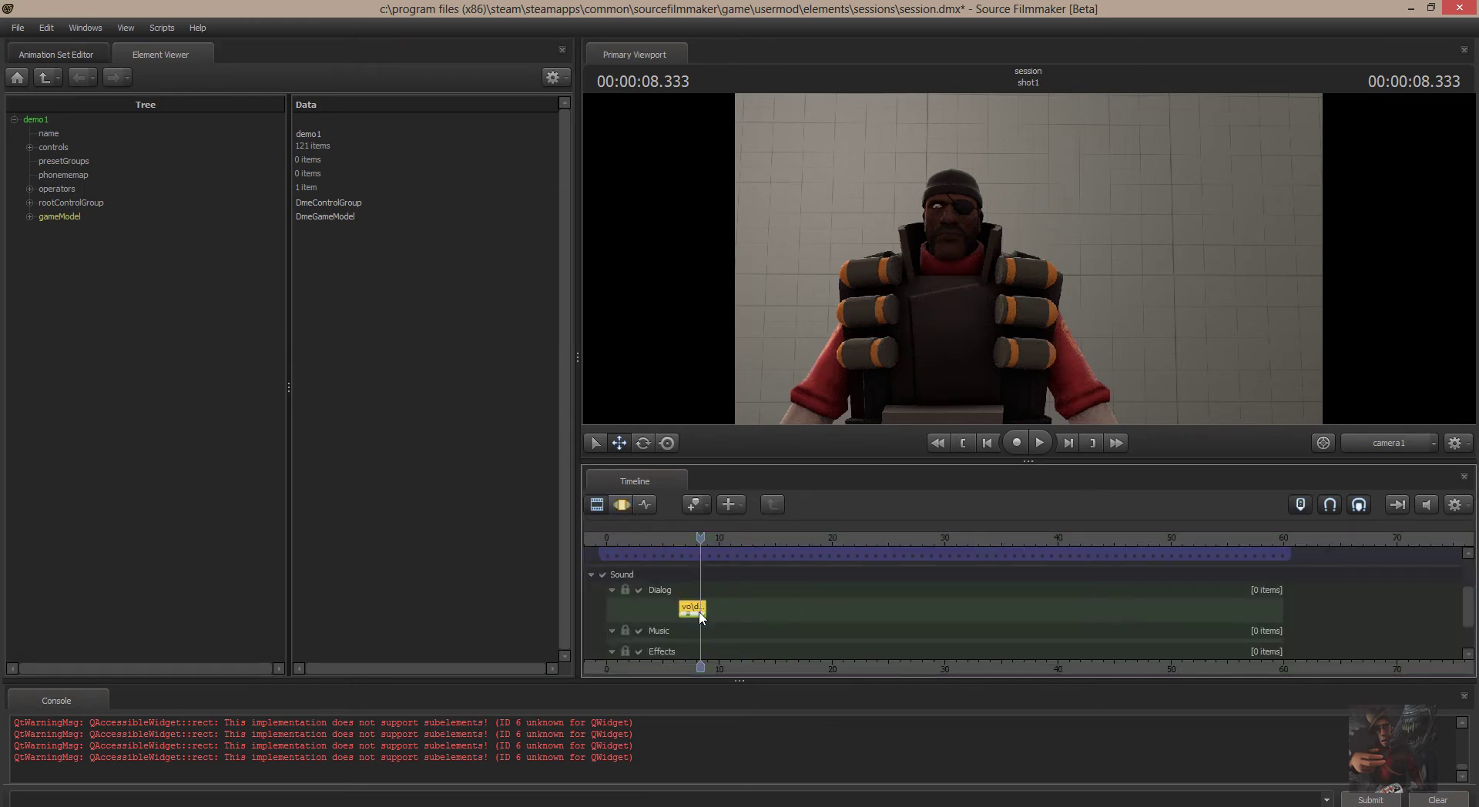
right_click(698, 612)
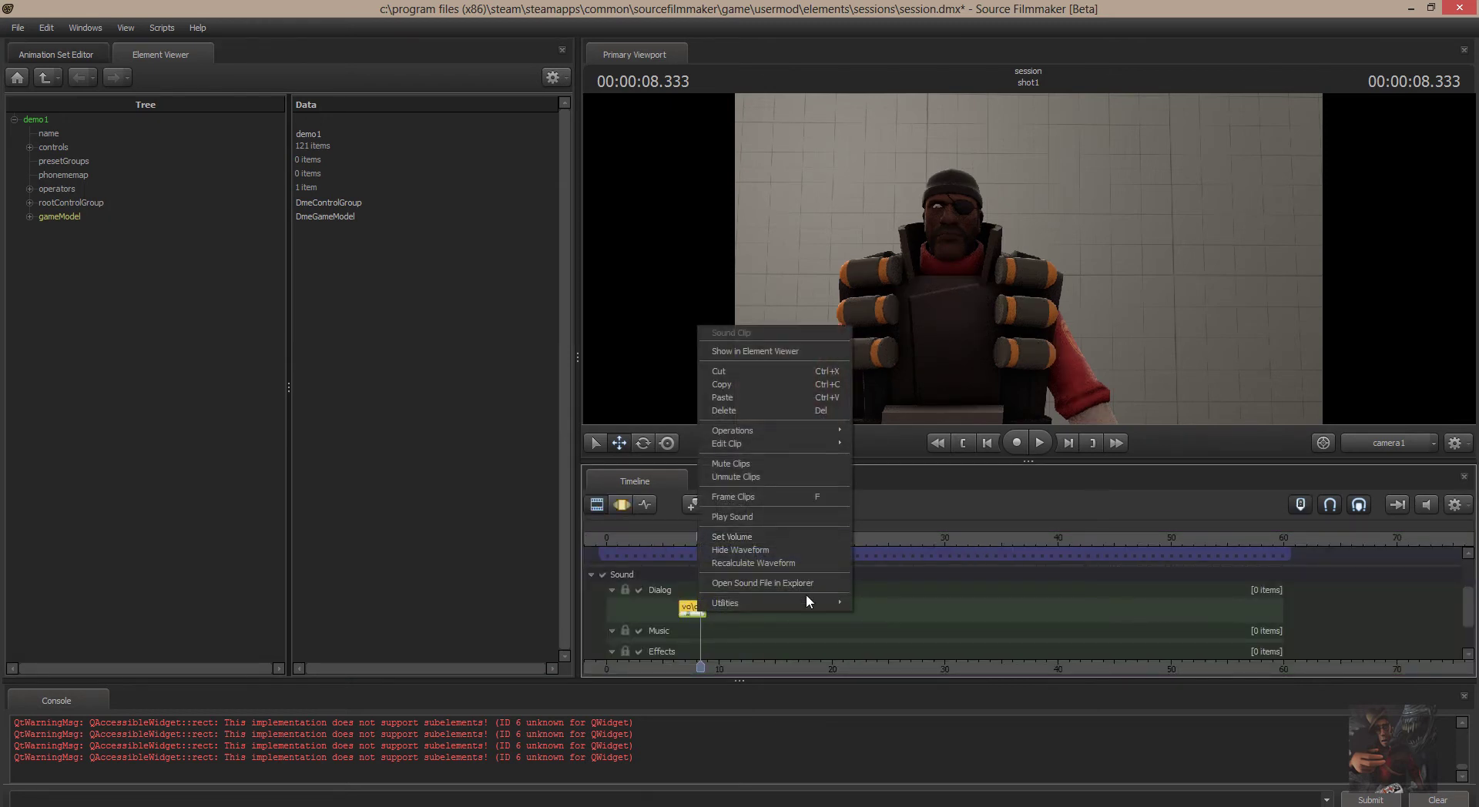
left_click(765, 562)
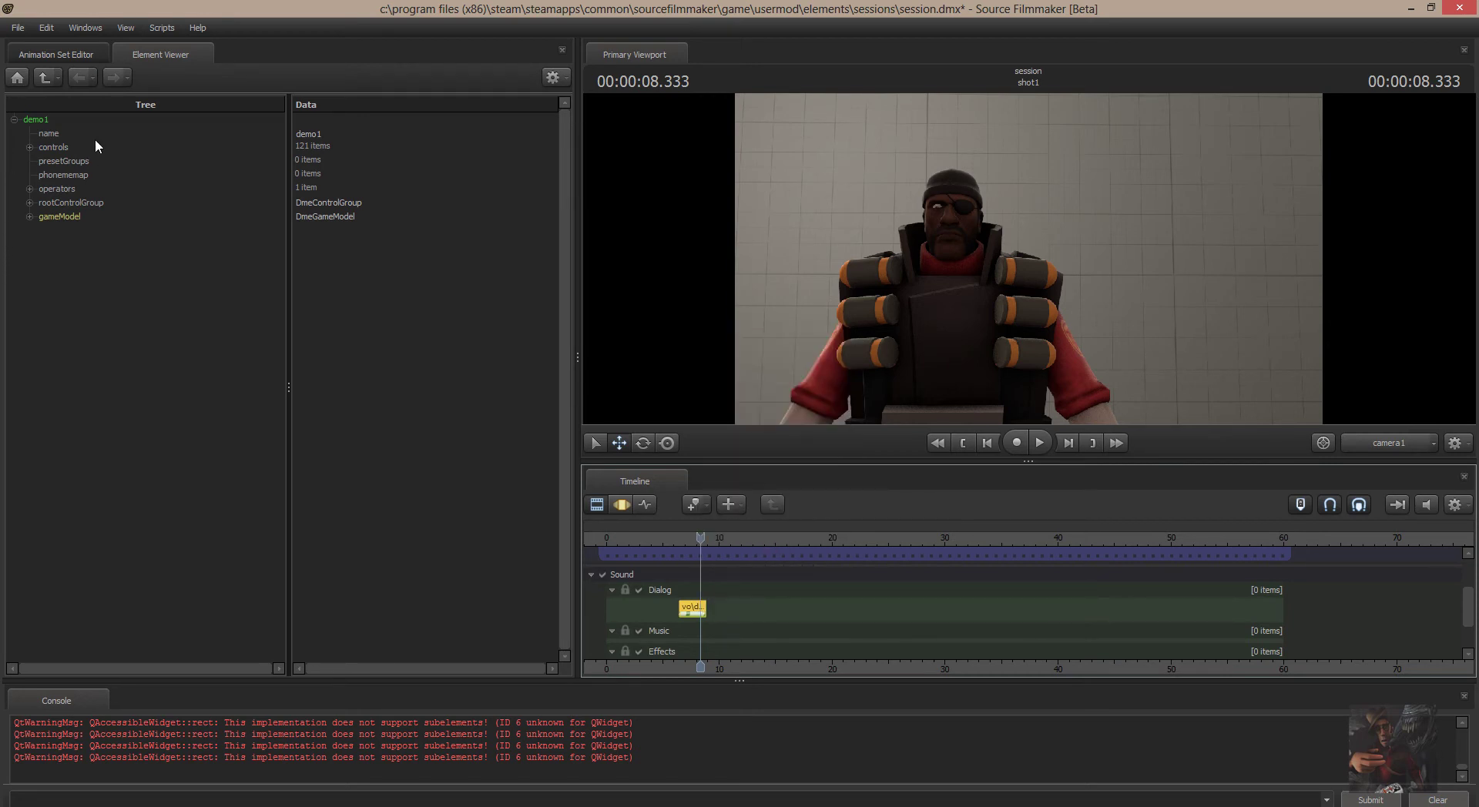
Extract phonemes for demo1's Face group from the 'Let's do it' dialog line
left_click(23, 56)
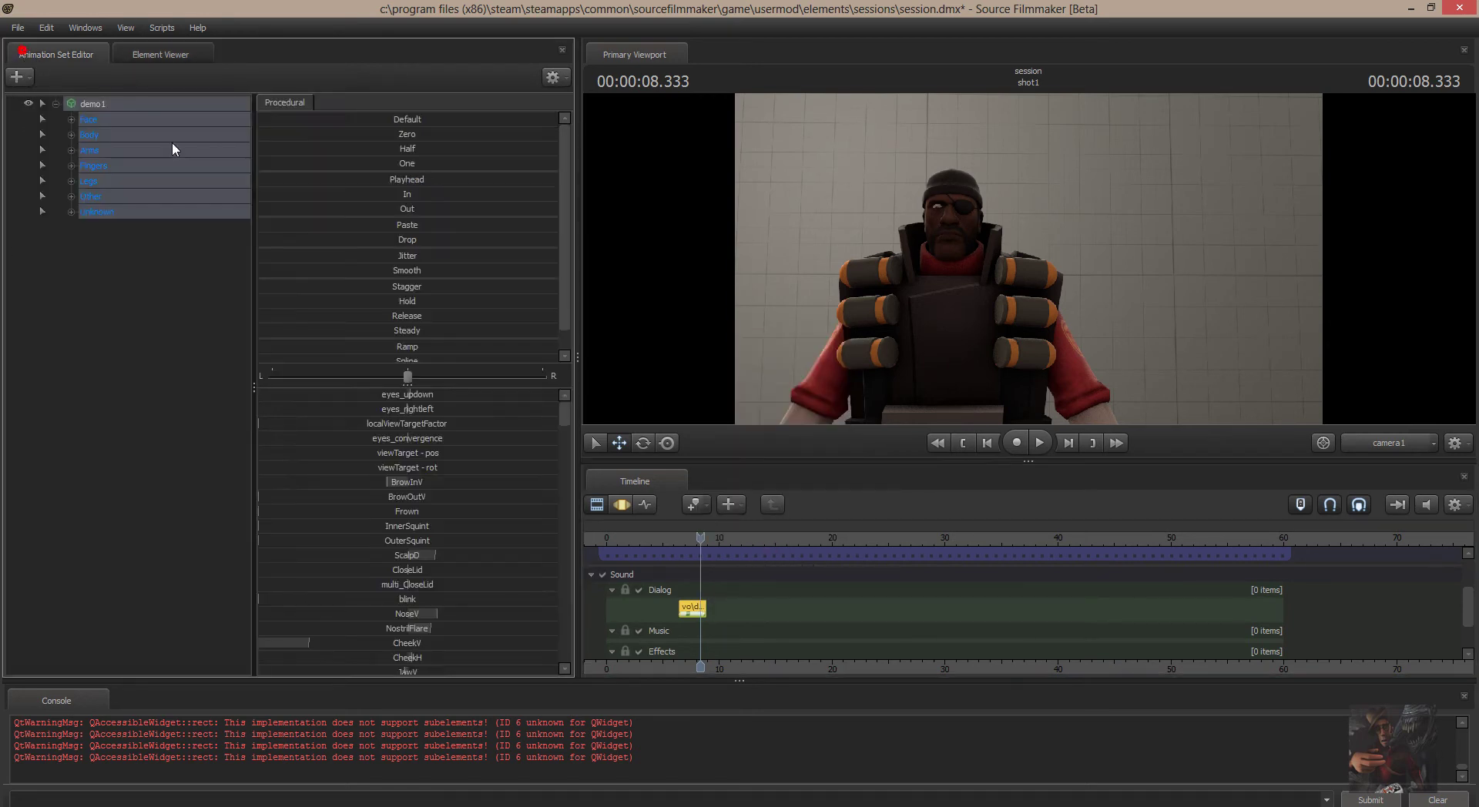
left_click(86, 118)
right_click(90, 118)
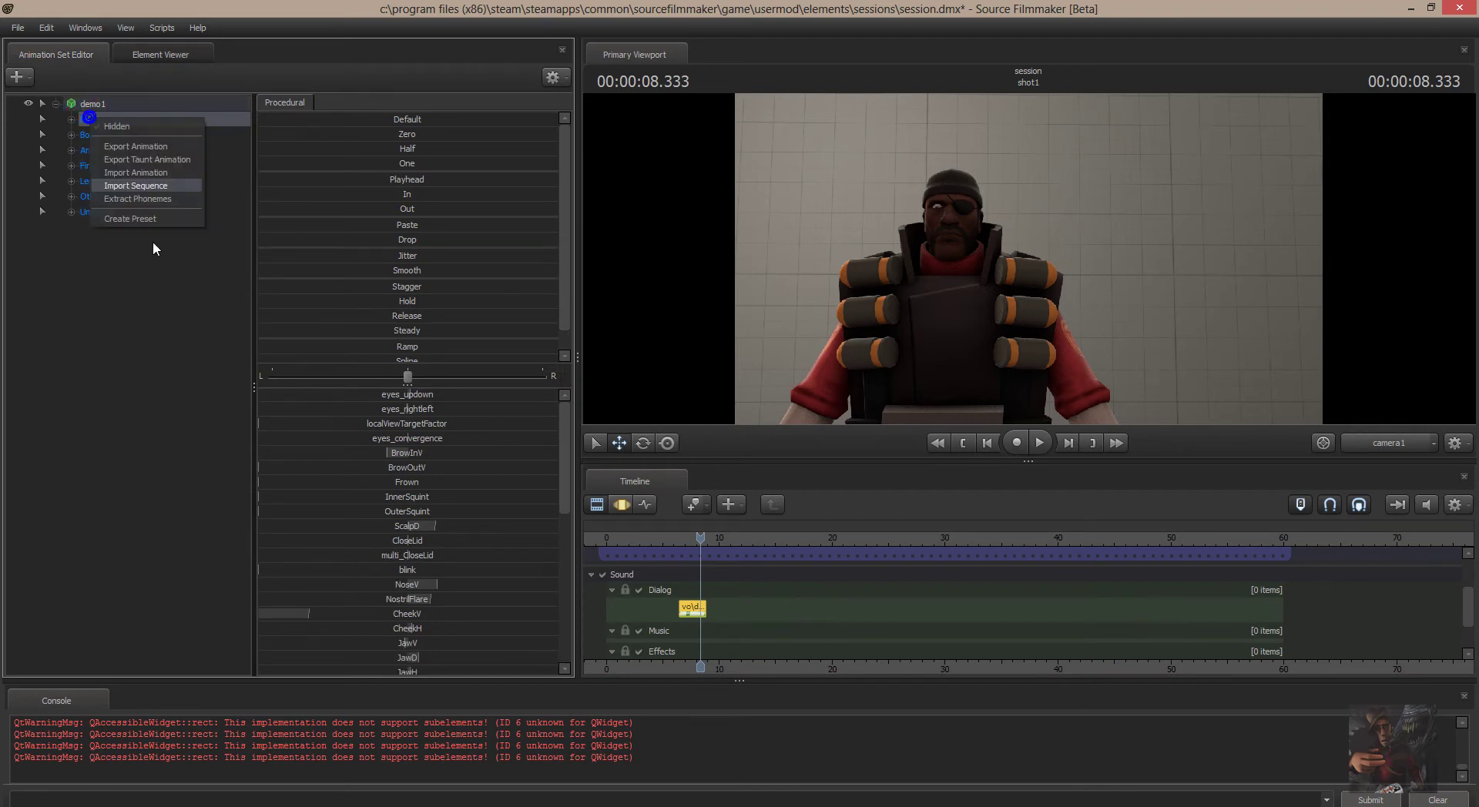
left_click(150, 199)
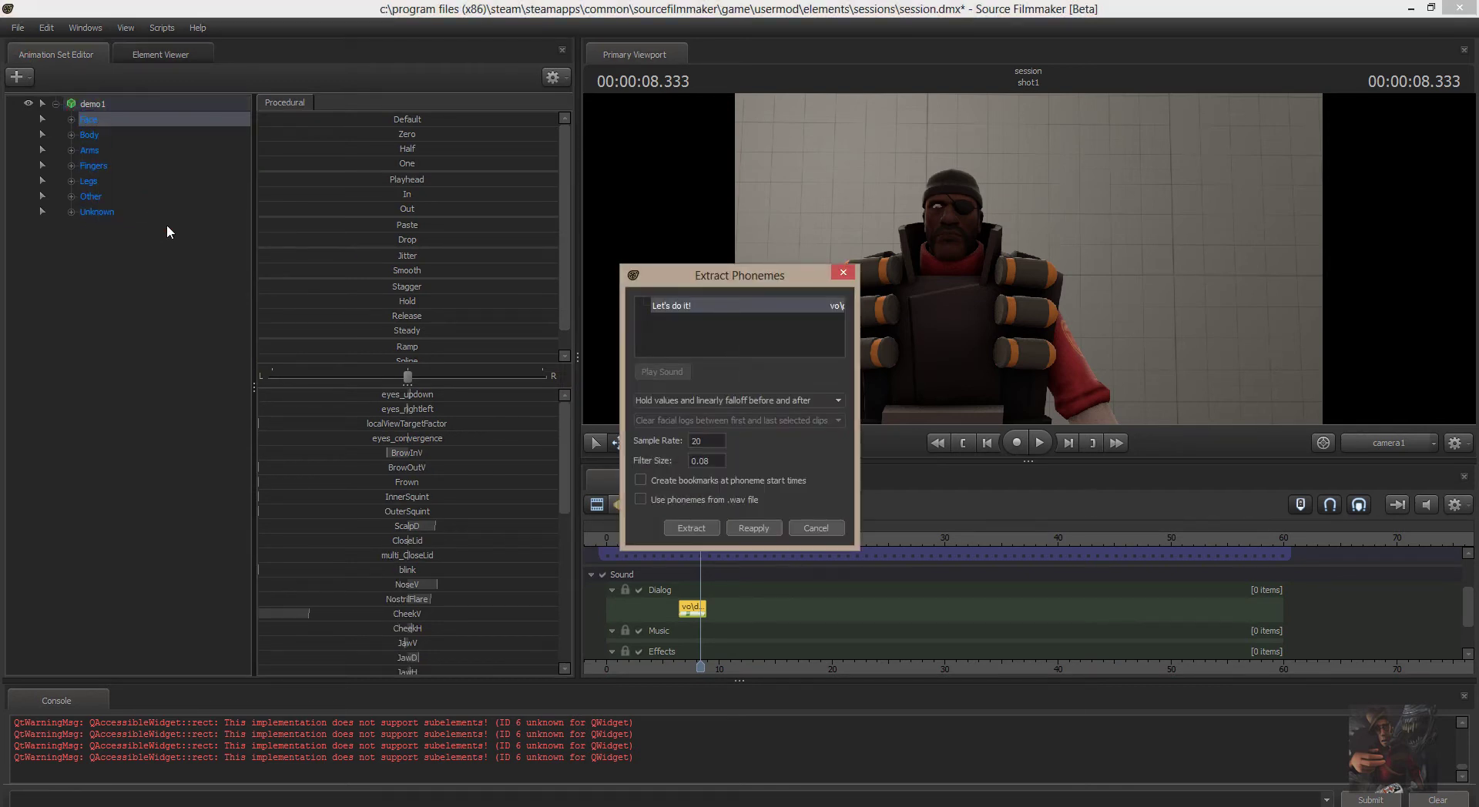
left_click(703, 530)
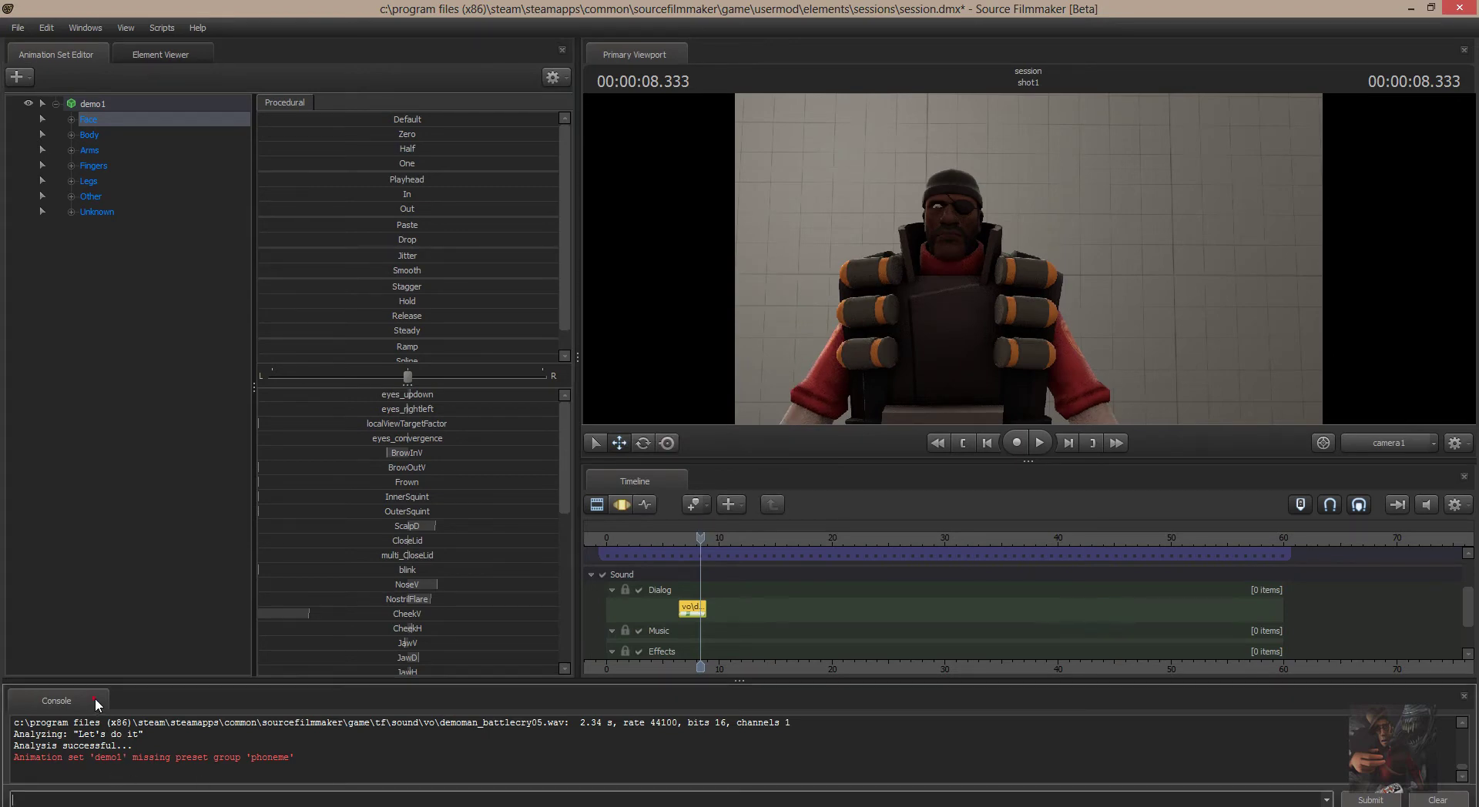
Re-dock the Console along the bottom and scrub the playhead to 00:00:09.333
mouse_move(96, 702)
left_mouse_down()
mouse_move(798, 54)
mouse_move(312, 741)
left_mouse_up()
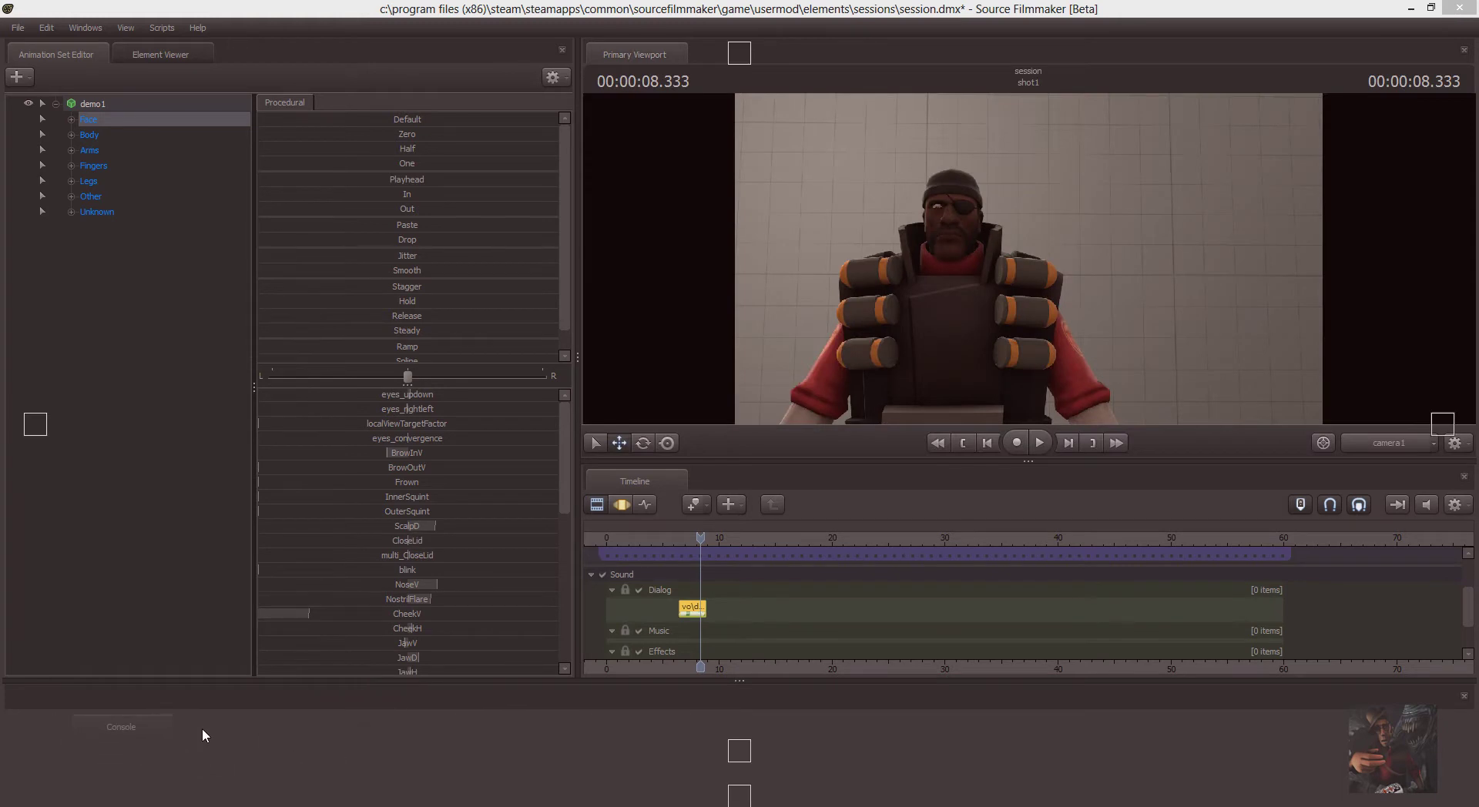
left_click_drag(313, 741, 746, 761)
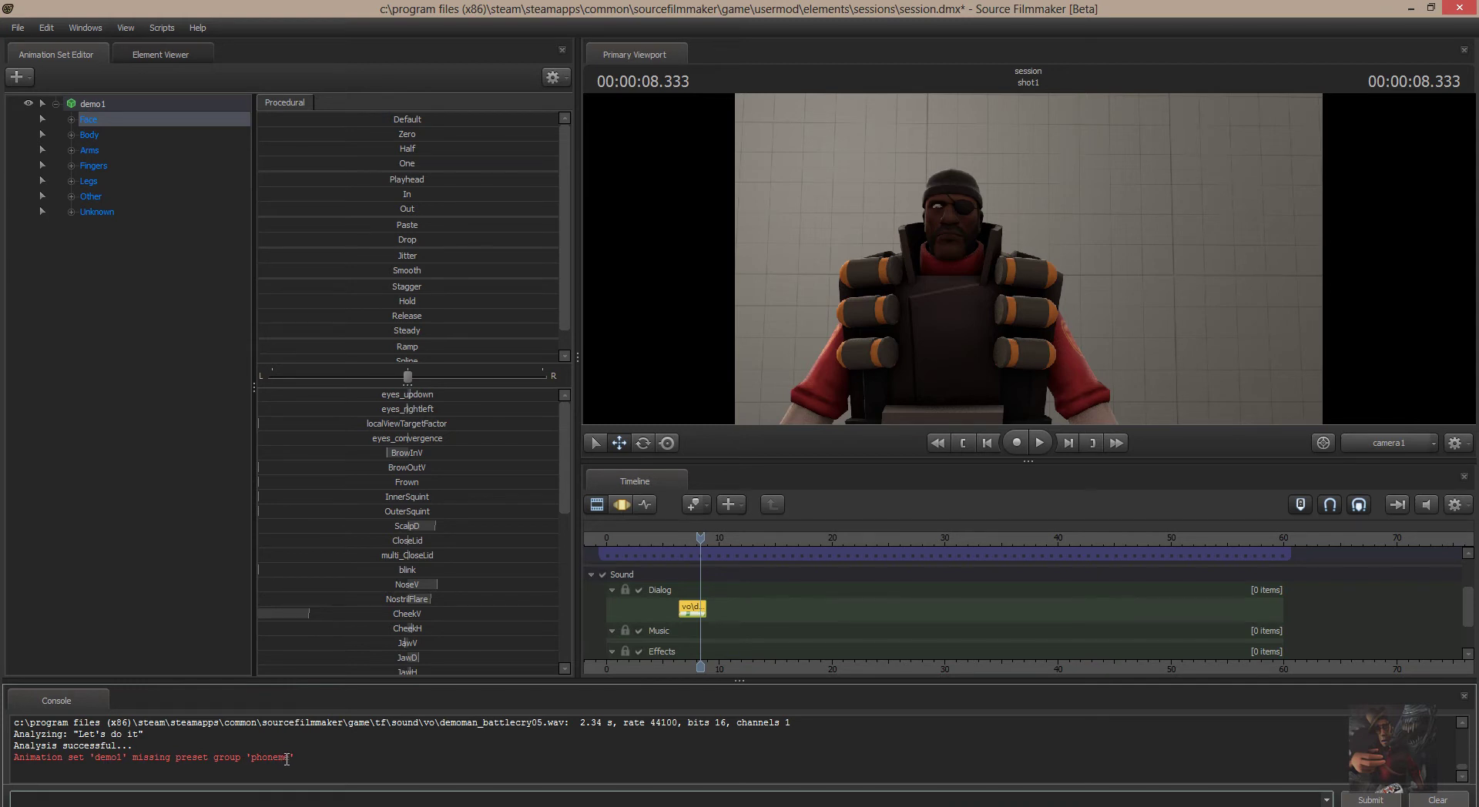
left_click(326, 758)
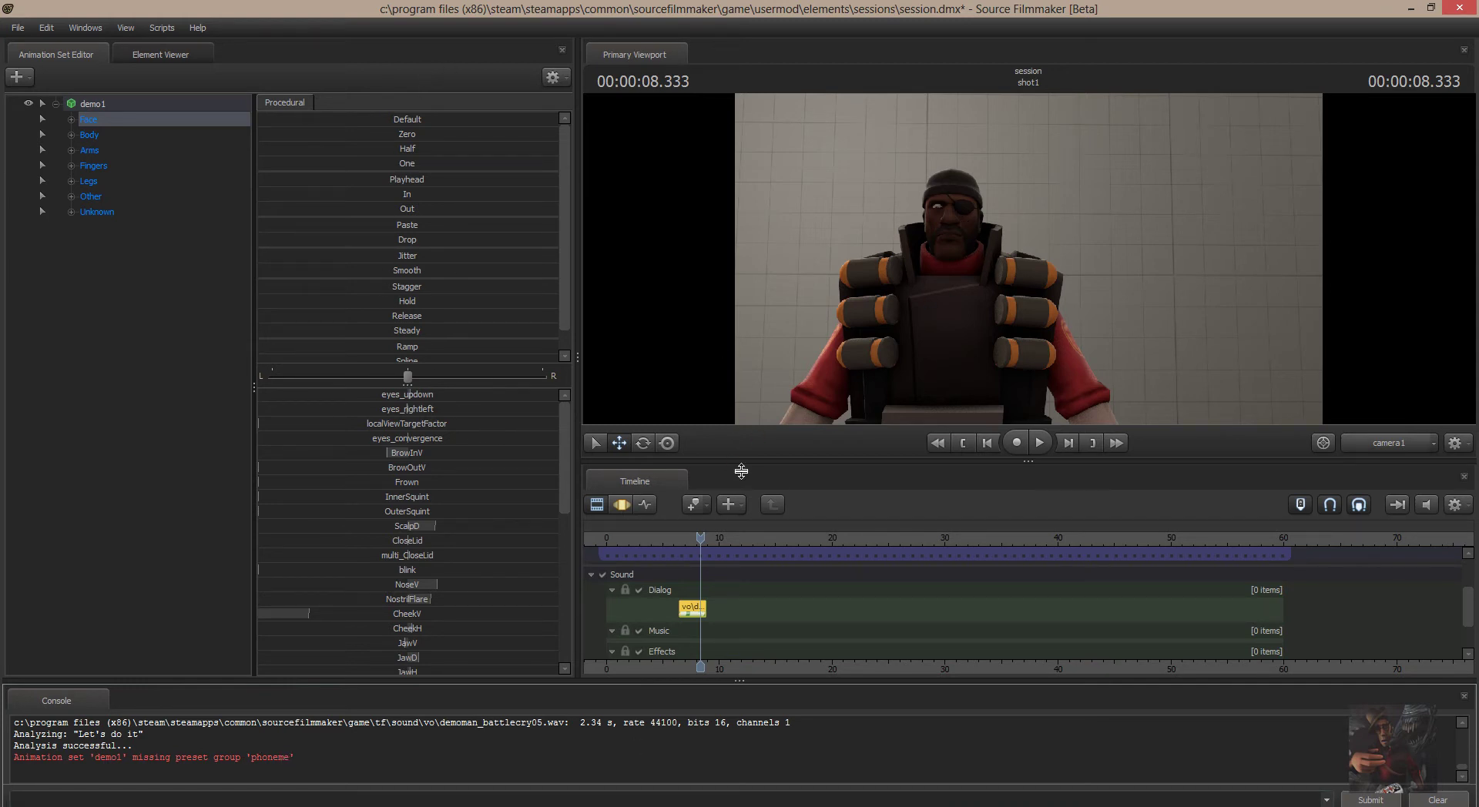
left_click_drag(700, 537, 711, 537)
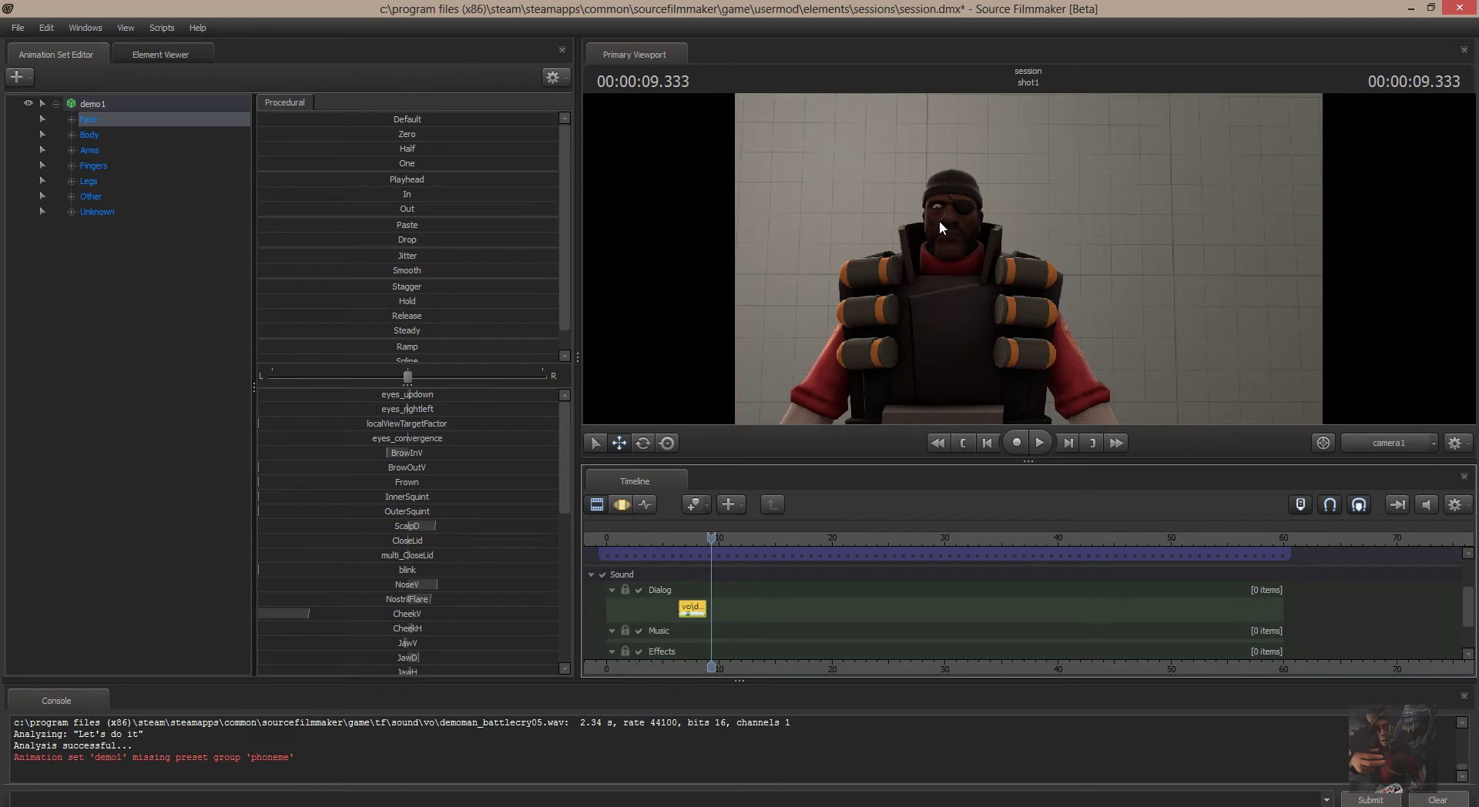
Create an animation set for a new model, filtering the model browser for 'hwm'
right_click(119, 262)
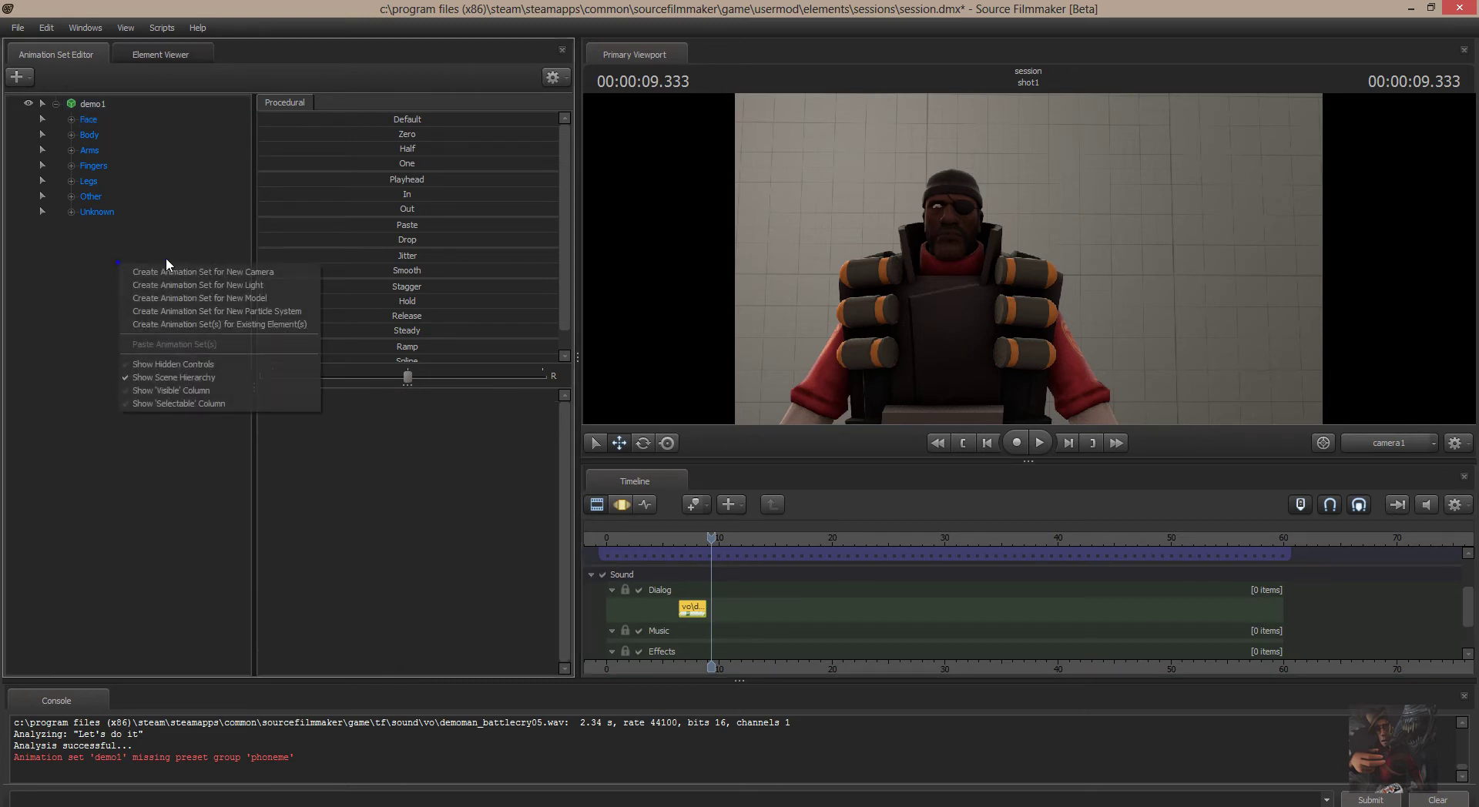
left_click(222, 298)
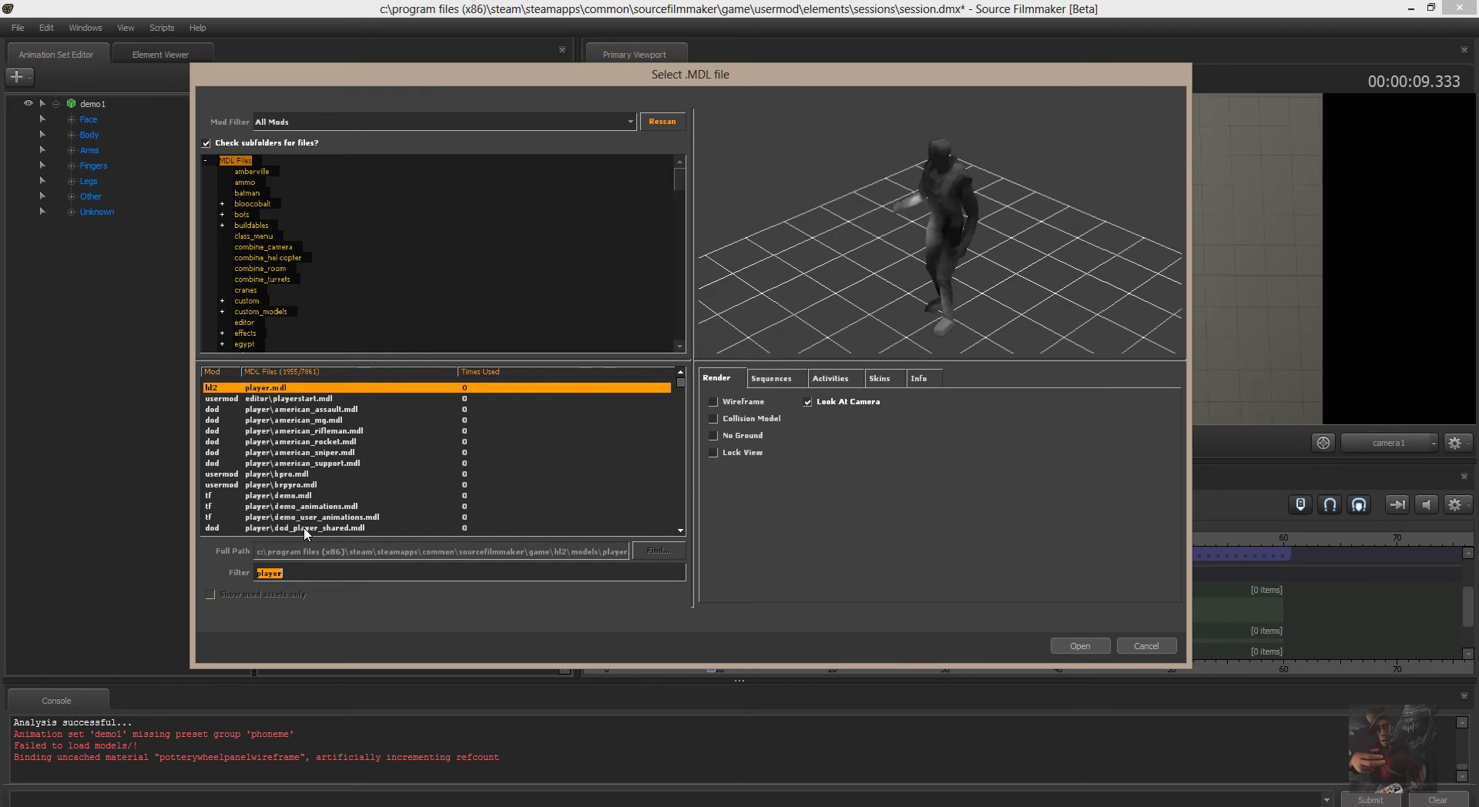
type("hwm")
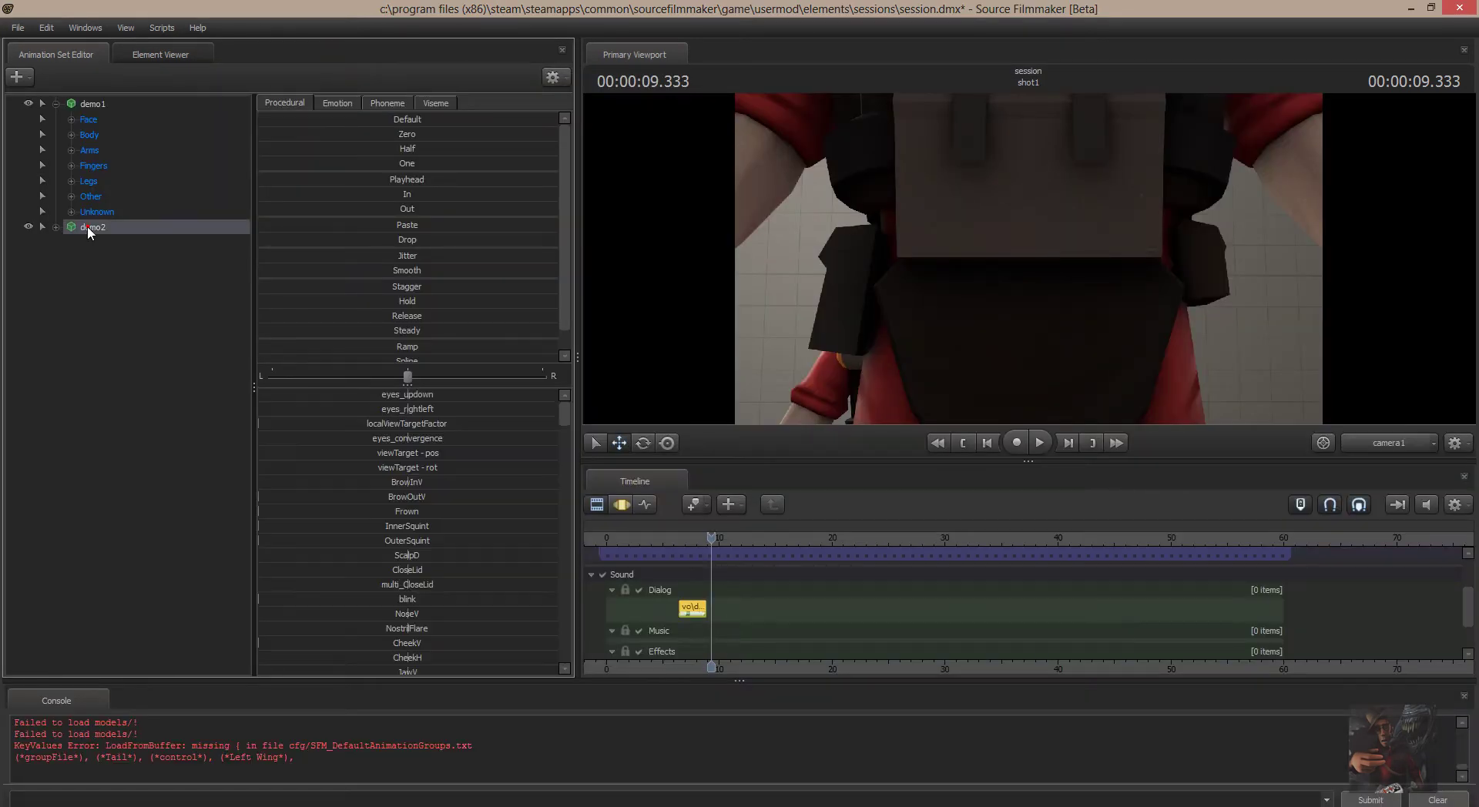
Show demo2's model in the Element Viewer with its presetGroups expanded
right_click(83, 227)
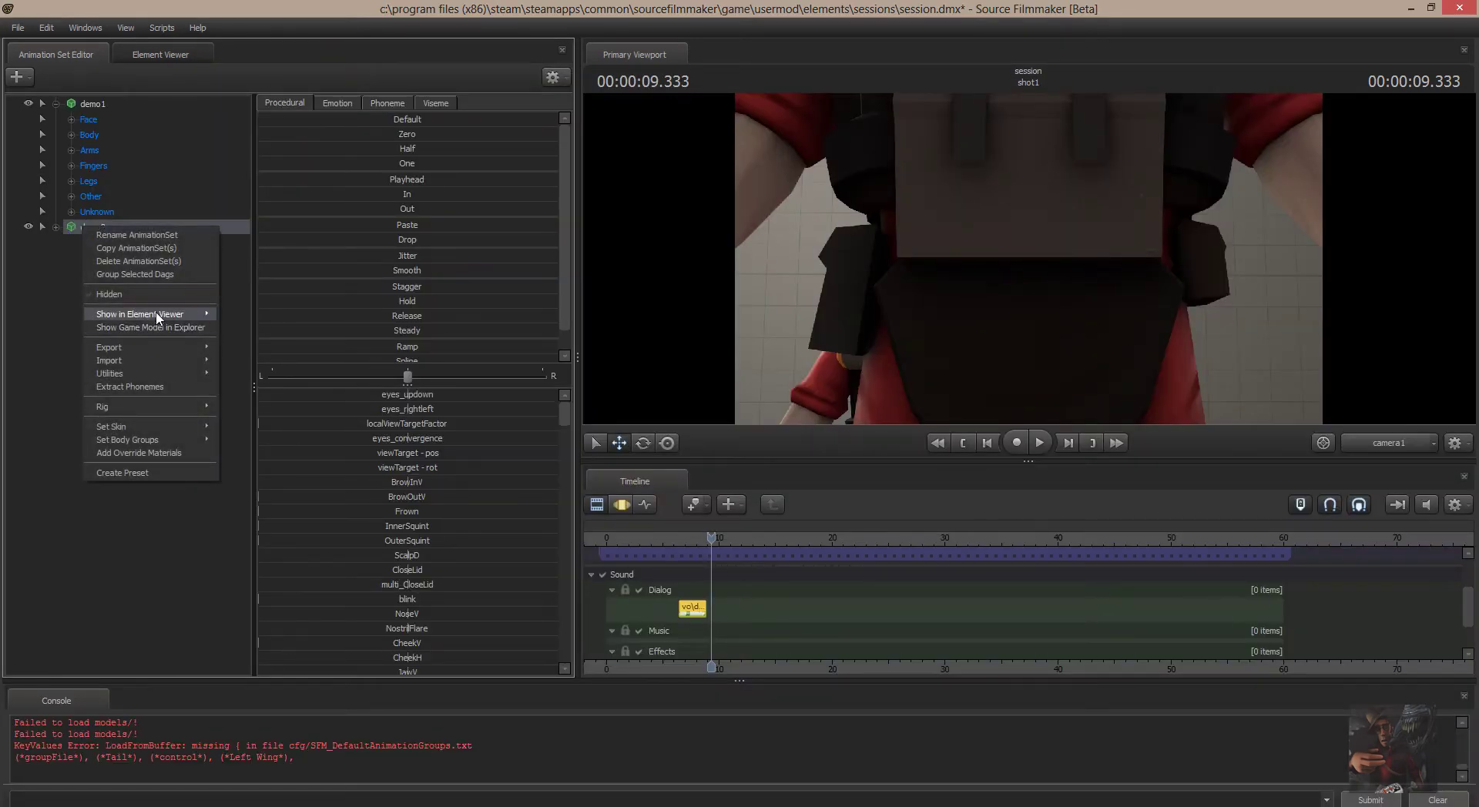
mouse_move(140, 314)
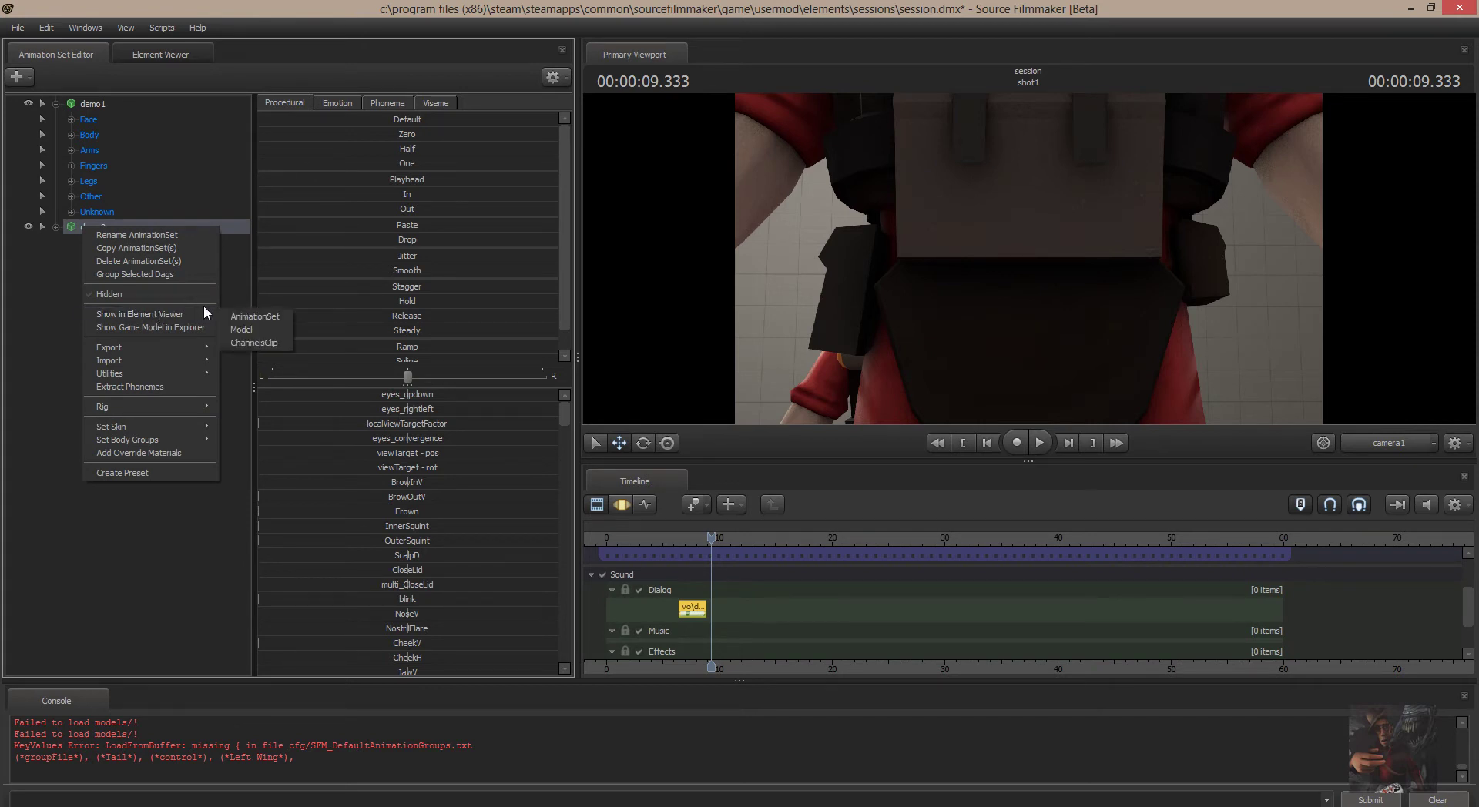
left_click(274, 317)
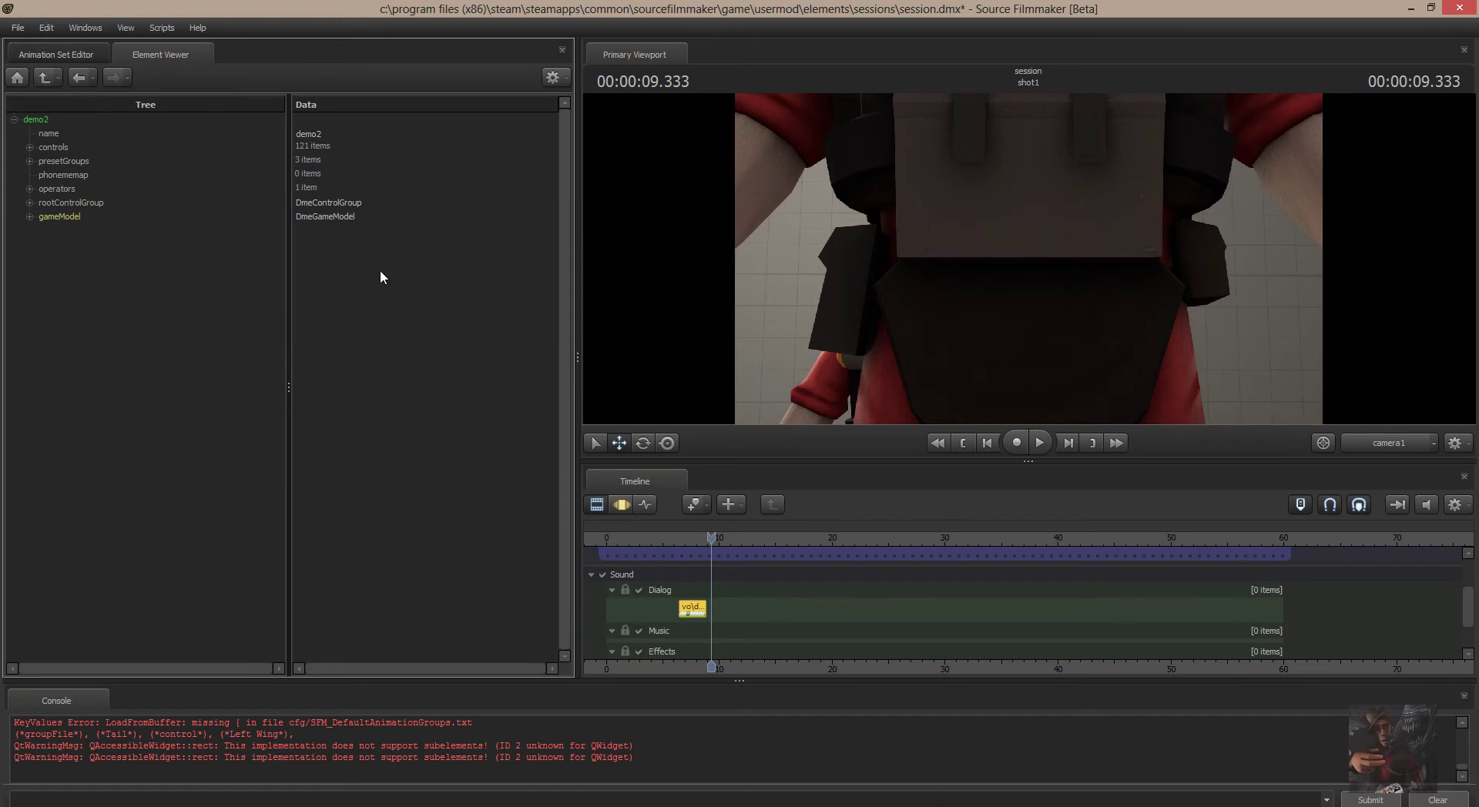
left_click(29, 160)
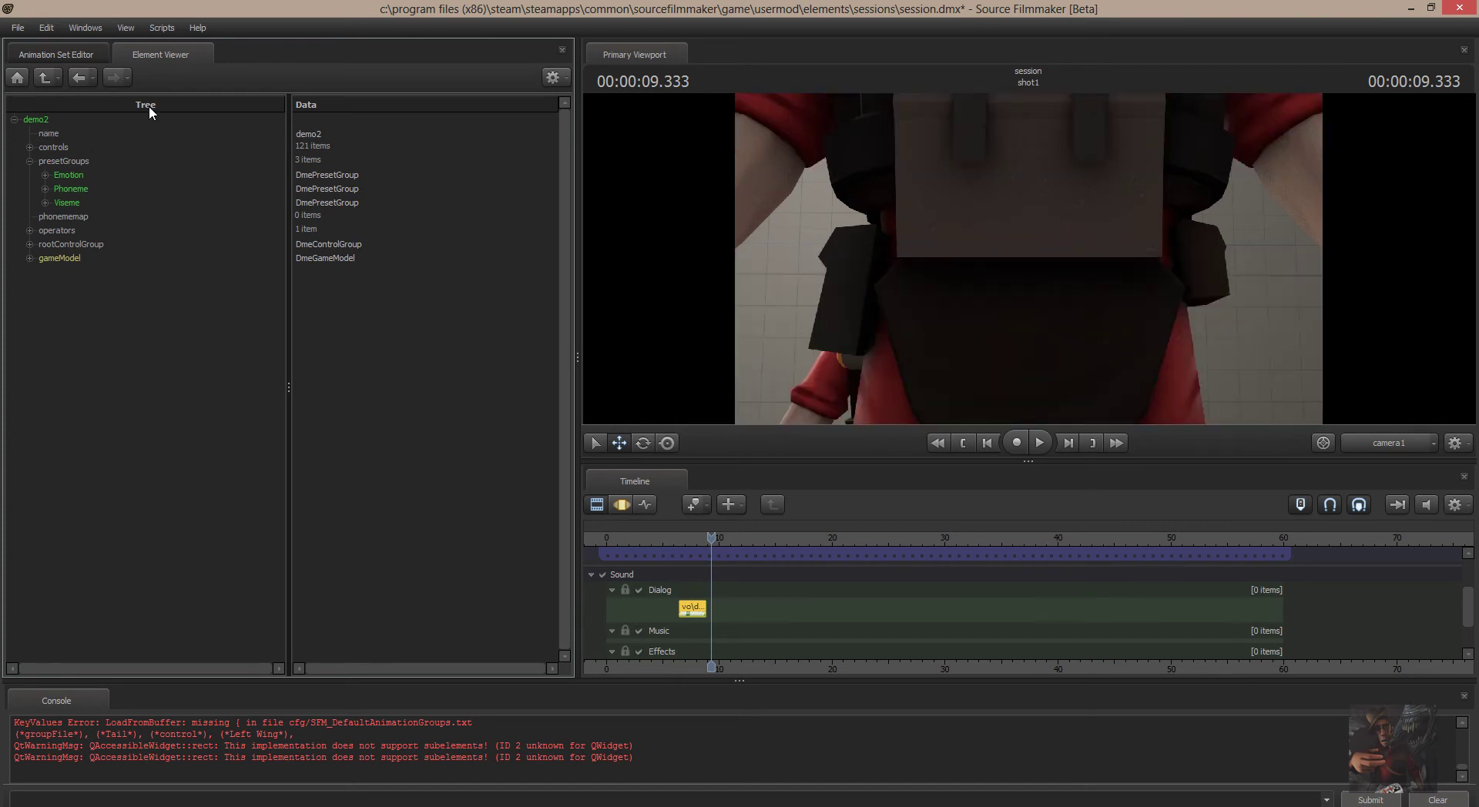
Copy demo2's Emotion preset group from its element tree
left_click(83, 55)
left_click(90, 103)
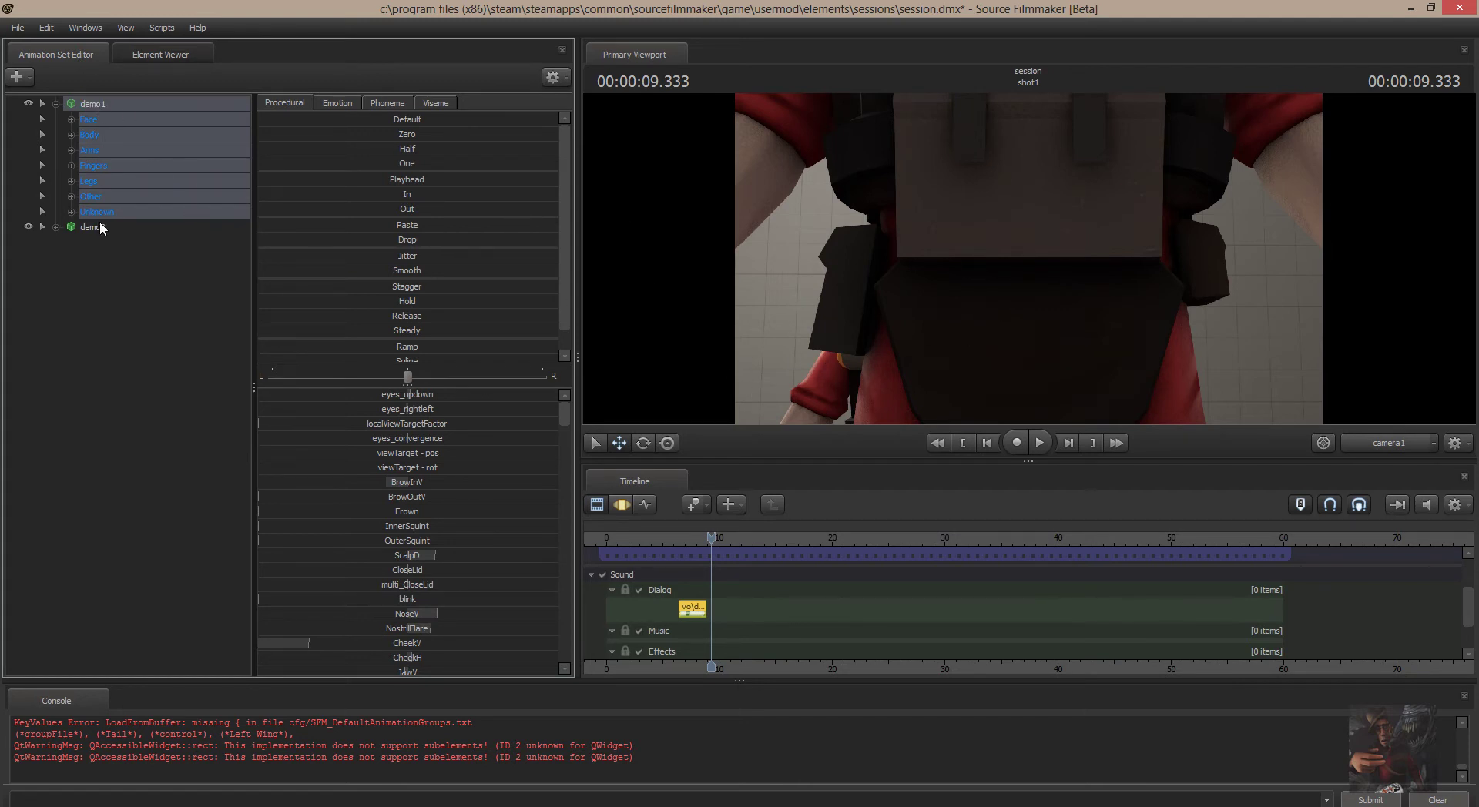
left_click(160, 53)
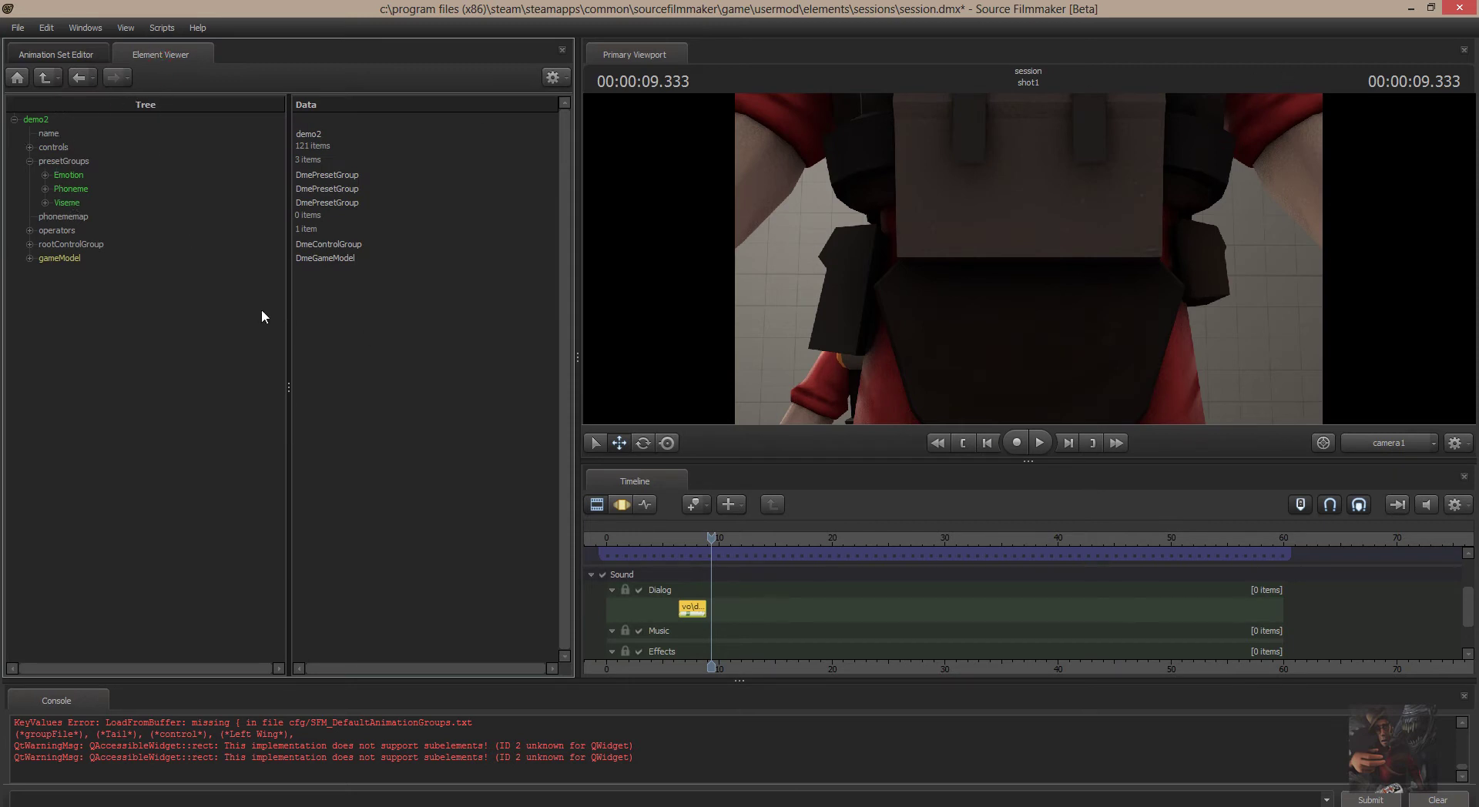
left_click(69, 163)
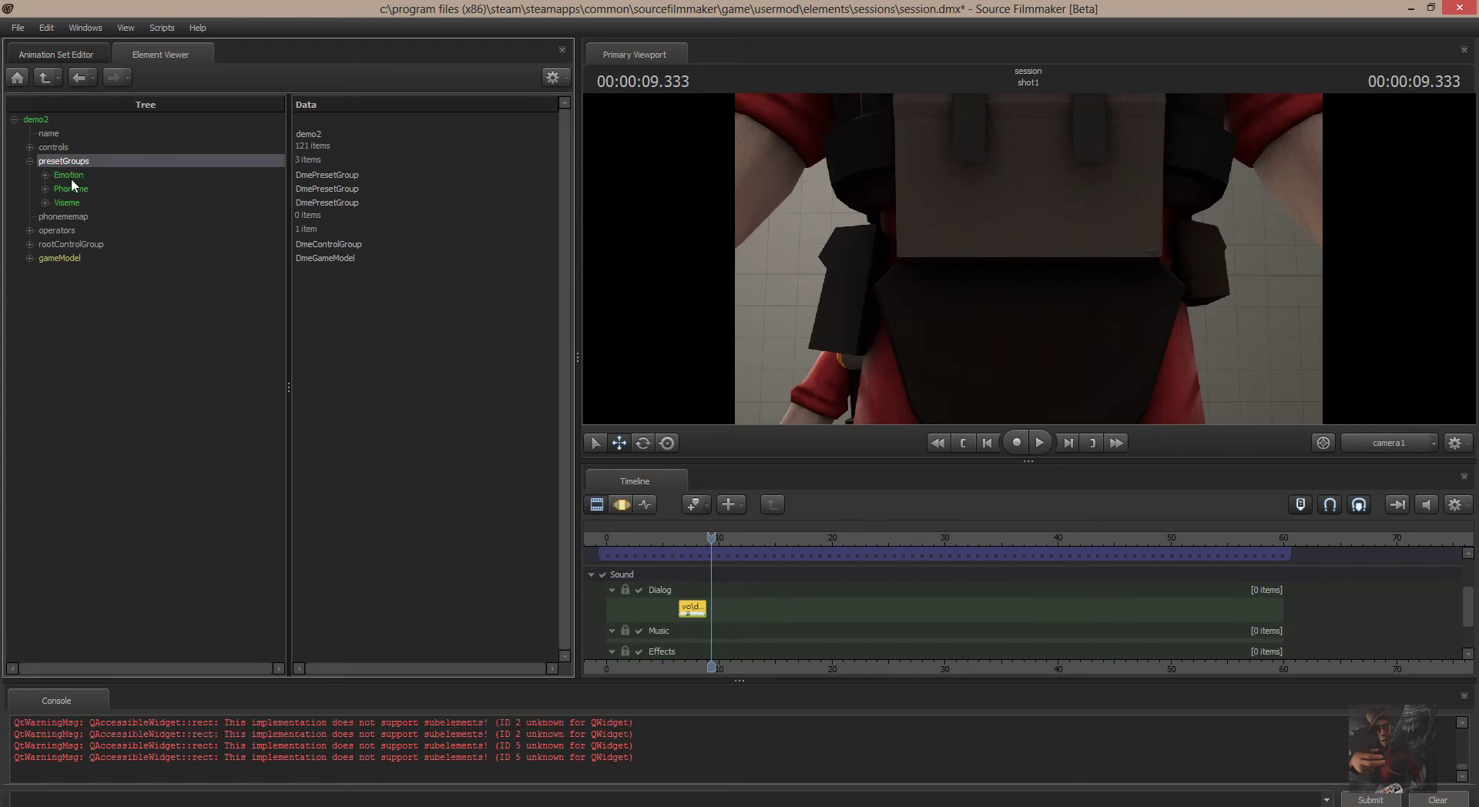
left_click(75, 179)
right_click(75, 177)
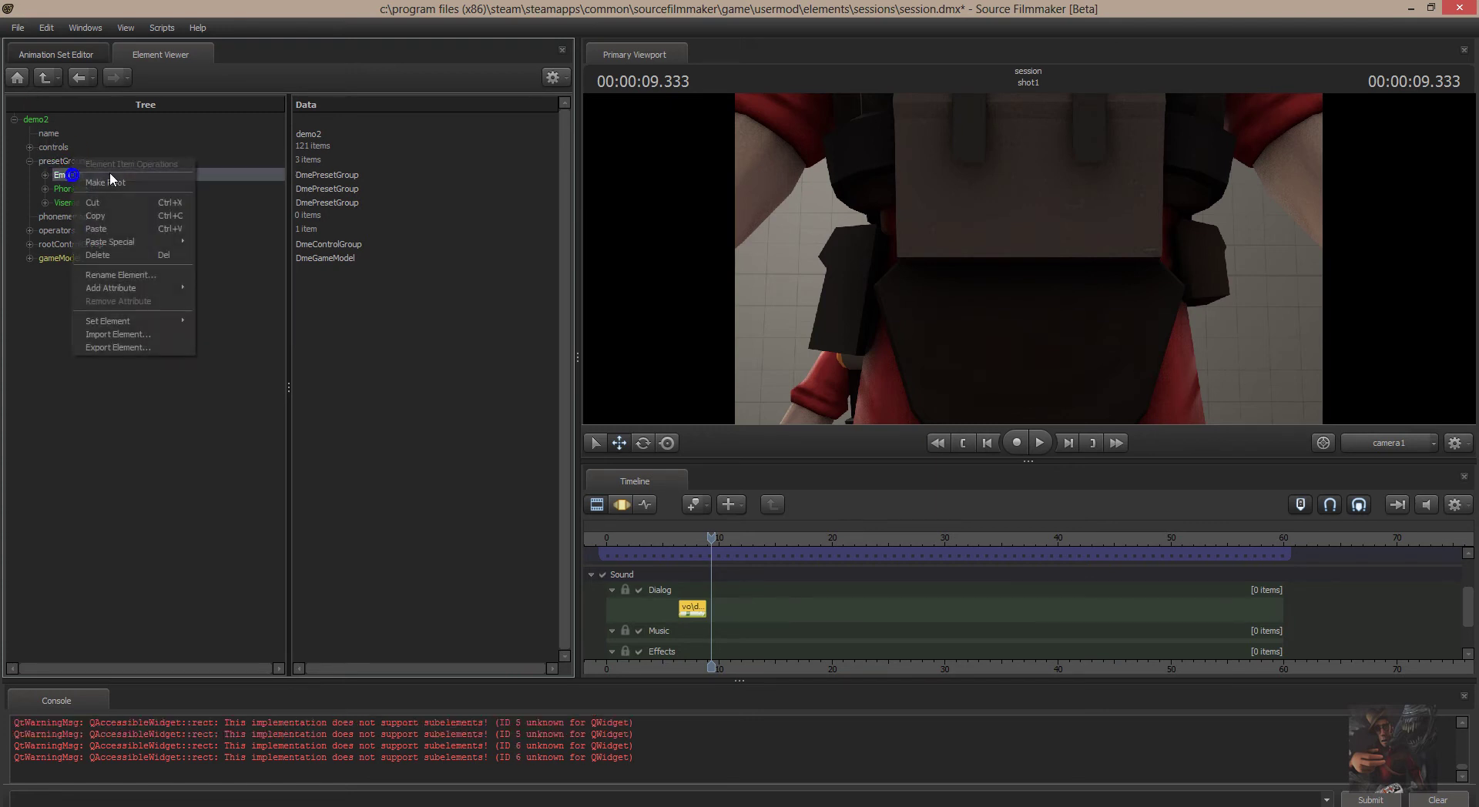
left_click(132, 217)
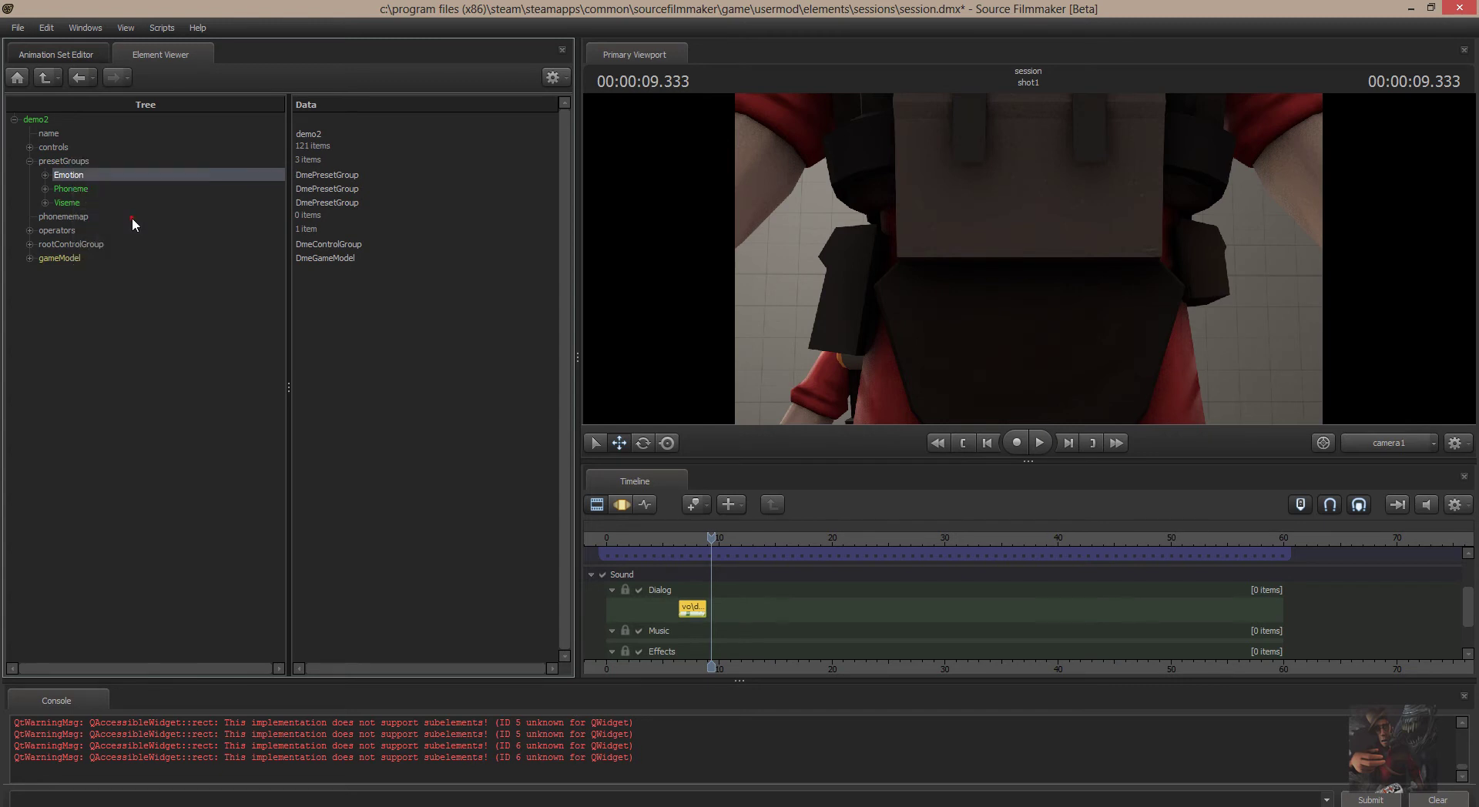
Show demo1's model data in the Element Viewer
left_click(45, 50)
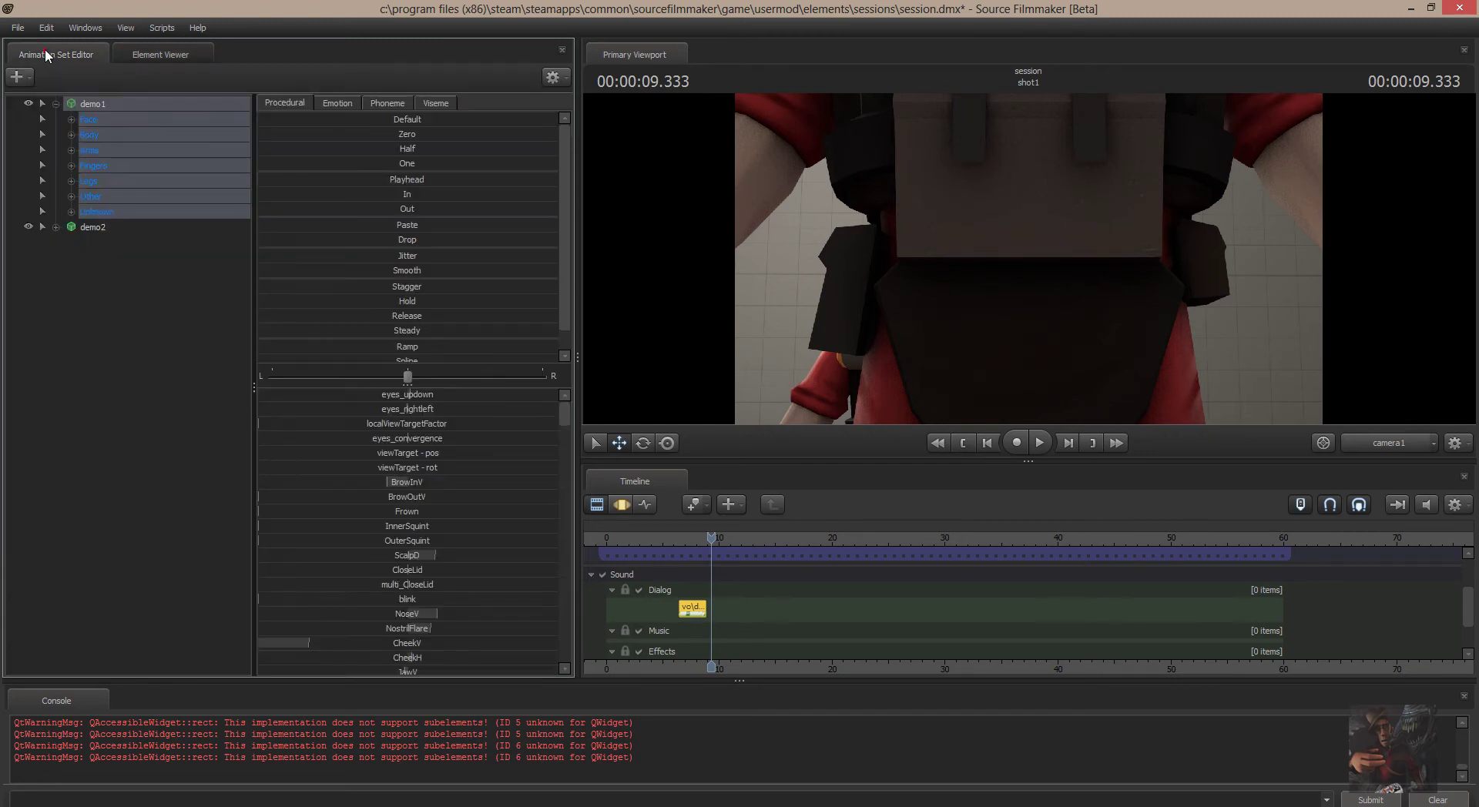
right_click(95, 106)
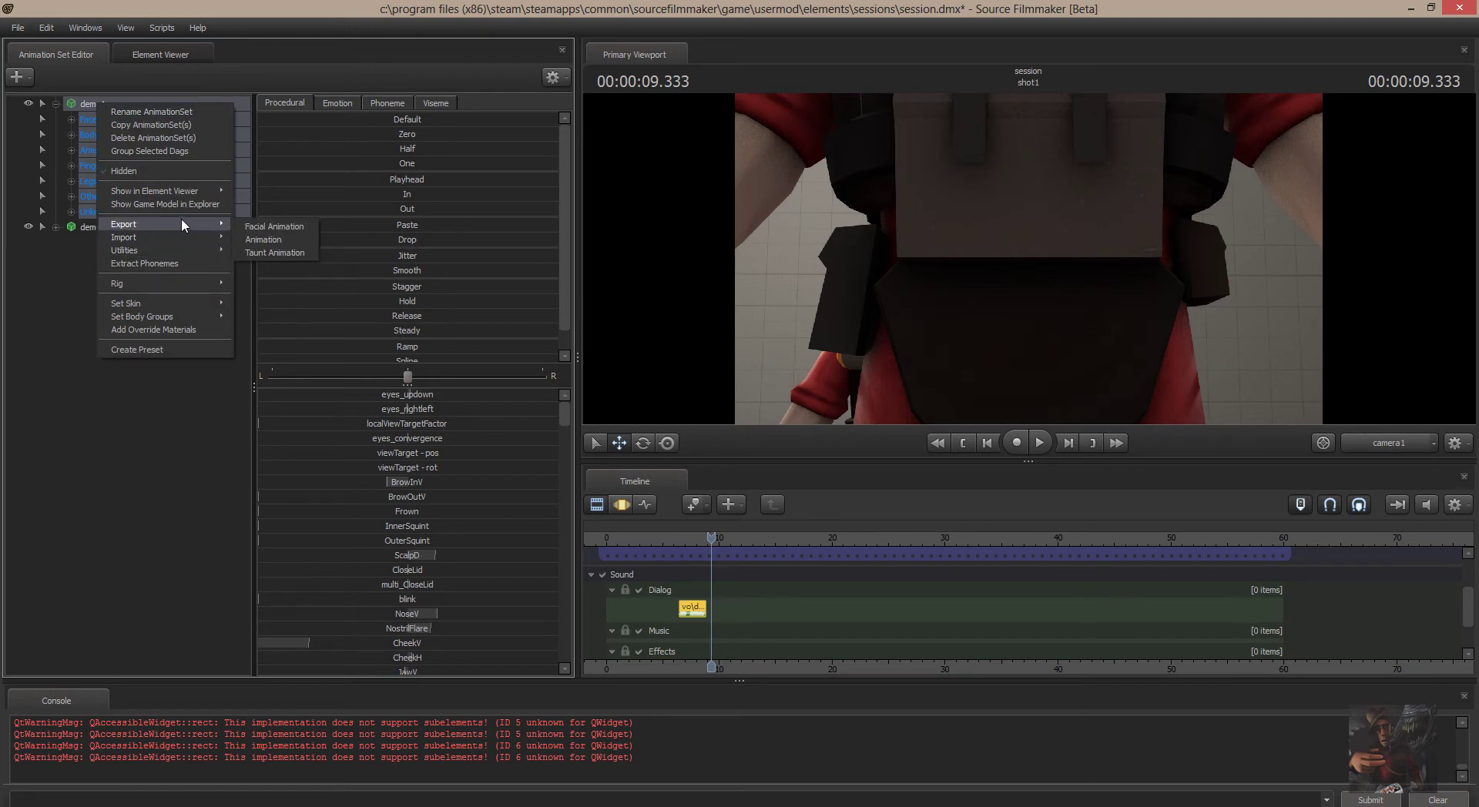
mouse_move(155, 191)
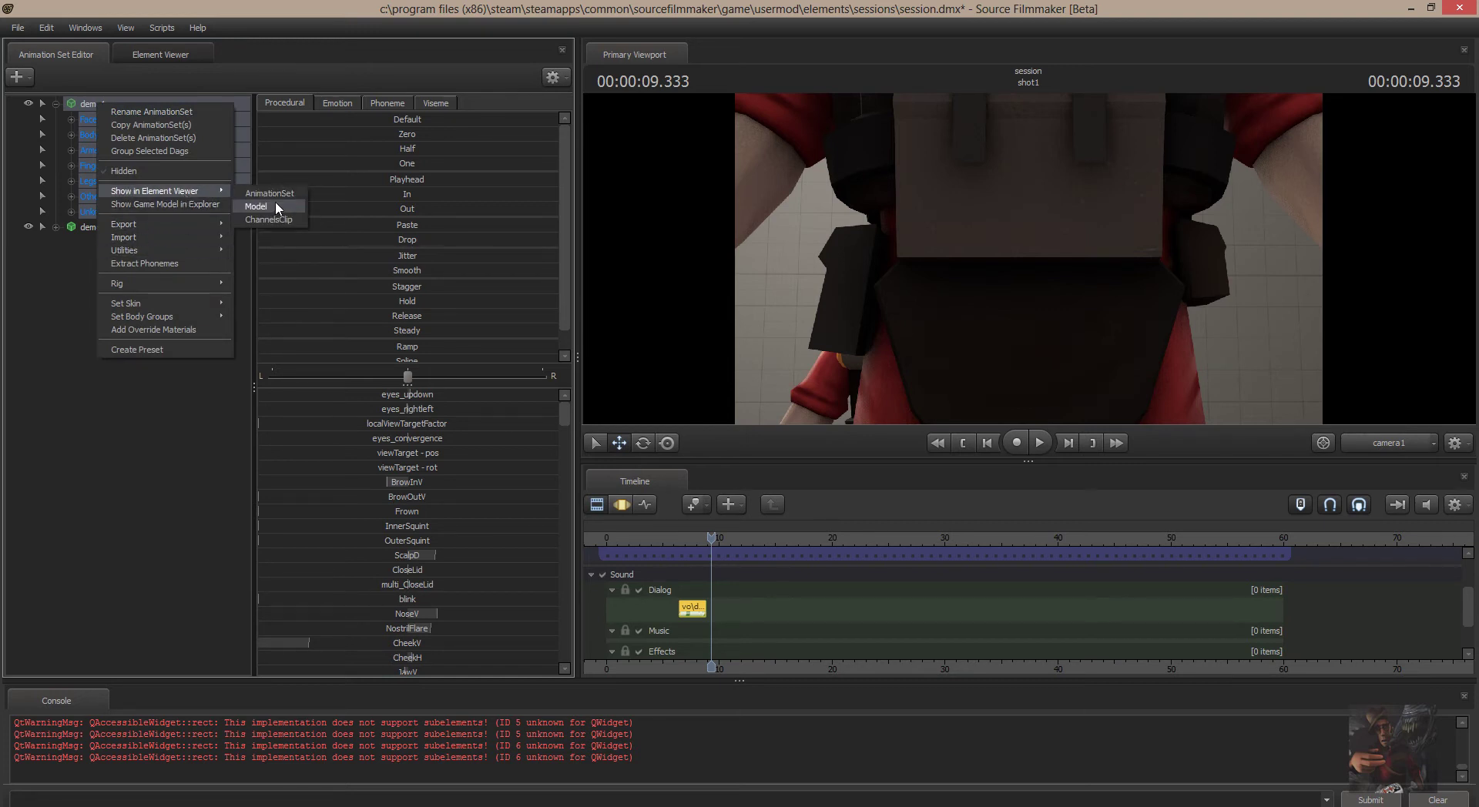
left_click(280, 208)
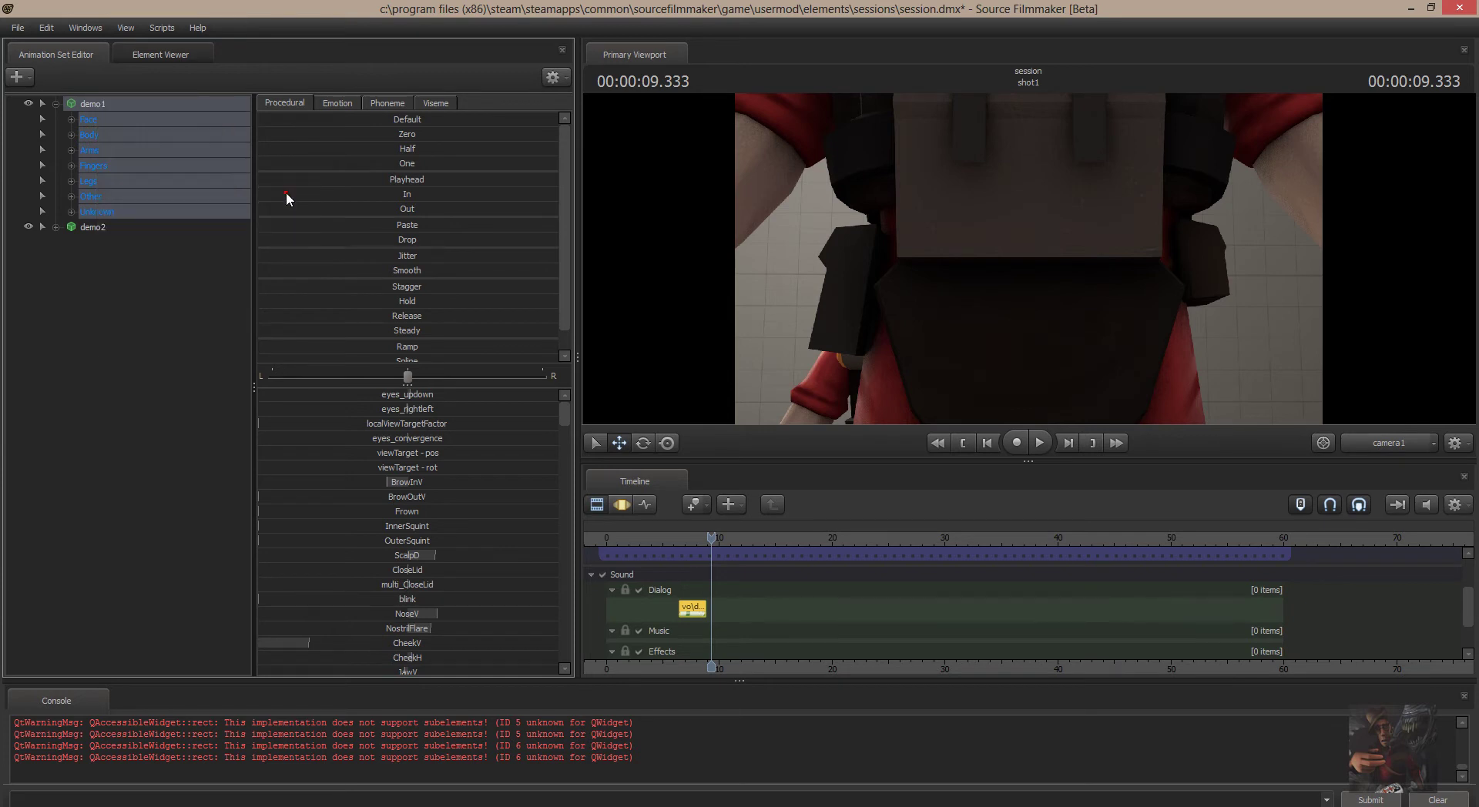
Paste the Emotion group into demo1's empty presetGroups and confirm it appears
left_click(43, 163)
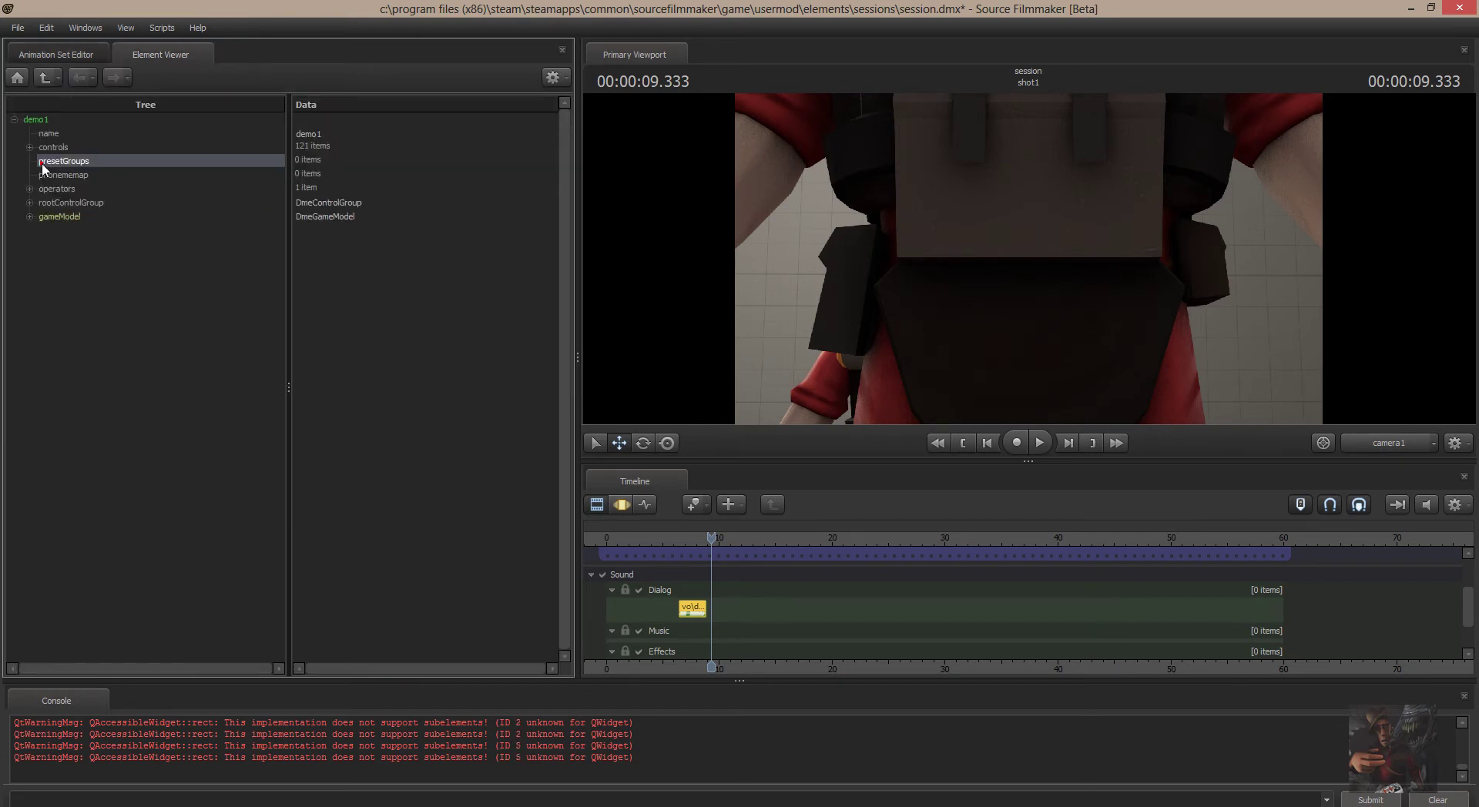
right_click(43, 165)
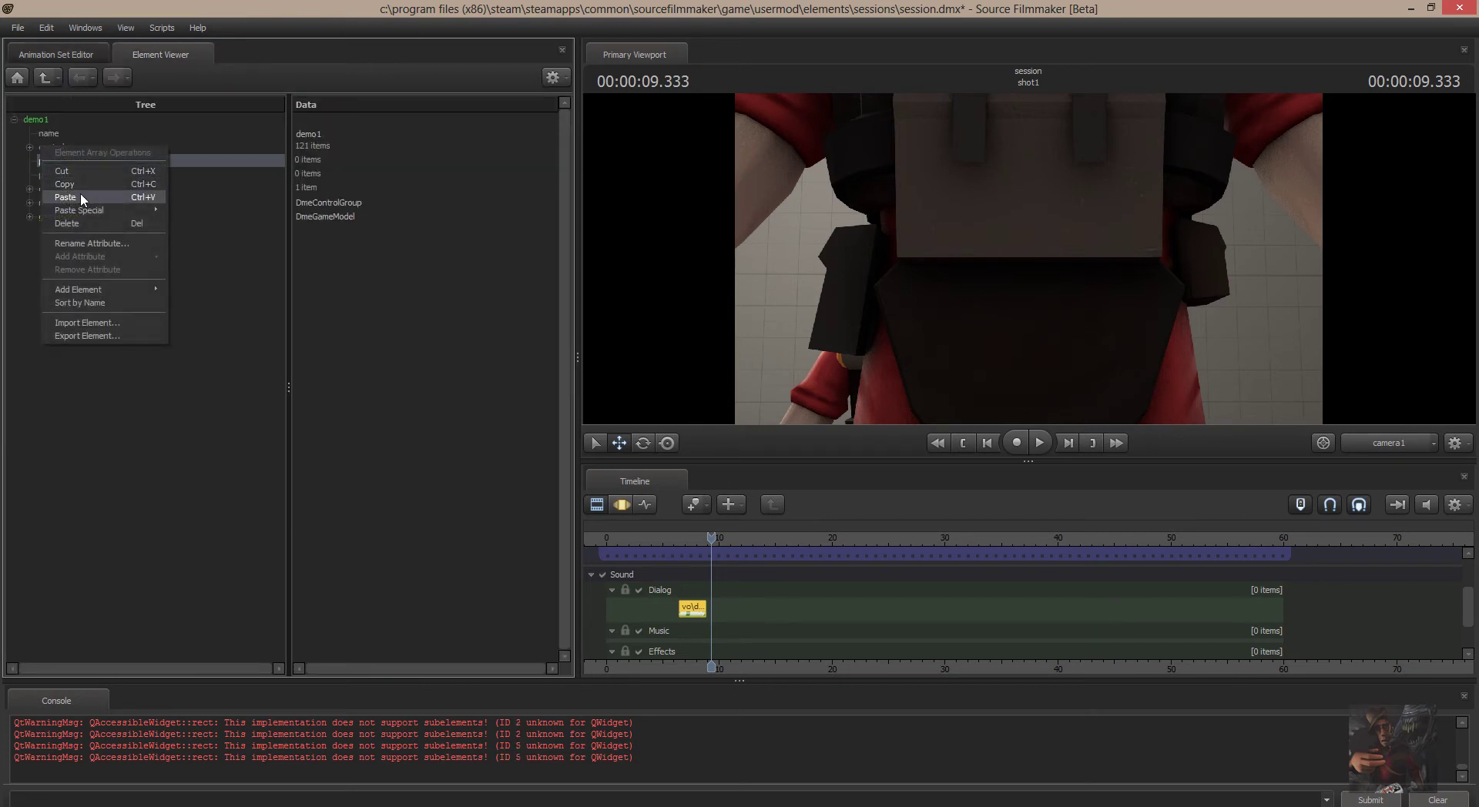
left_click(66, 197)
left_click(30, 161)
left_click(62, 176)
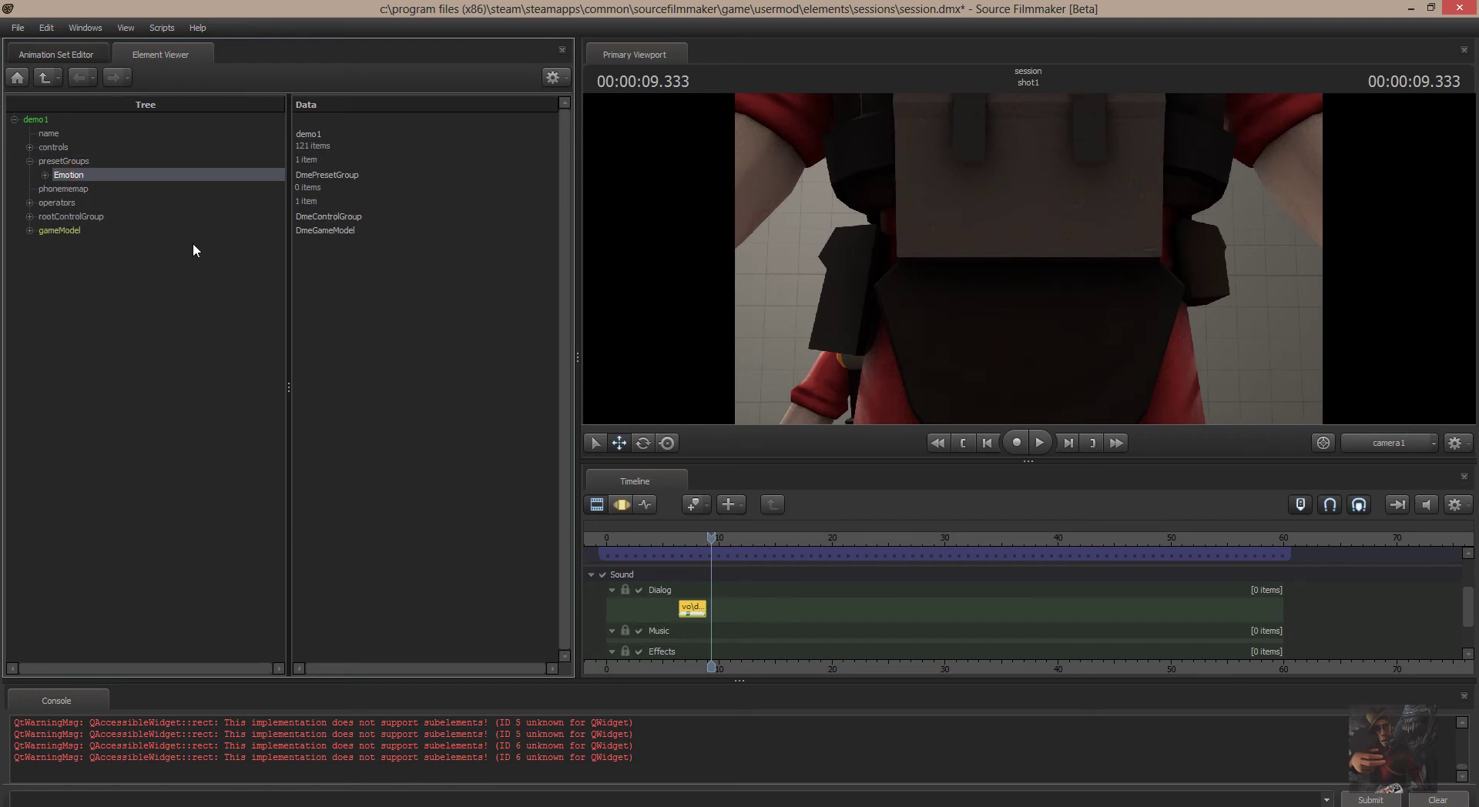
left_click(61, 50)
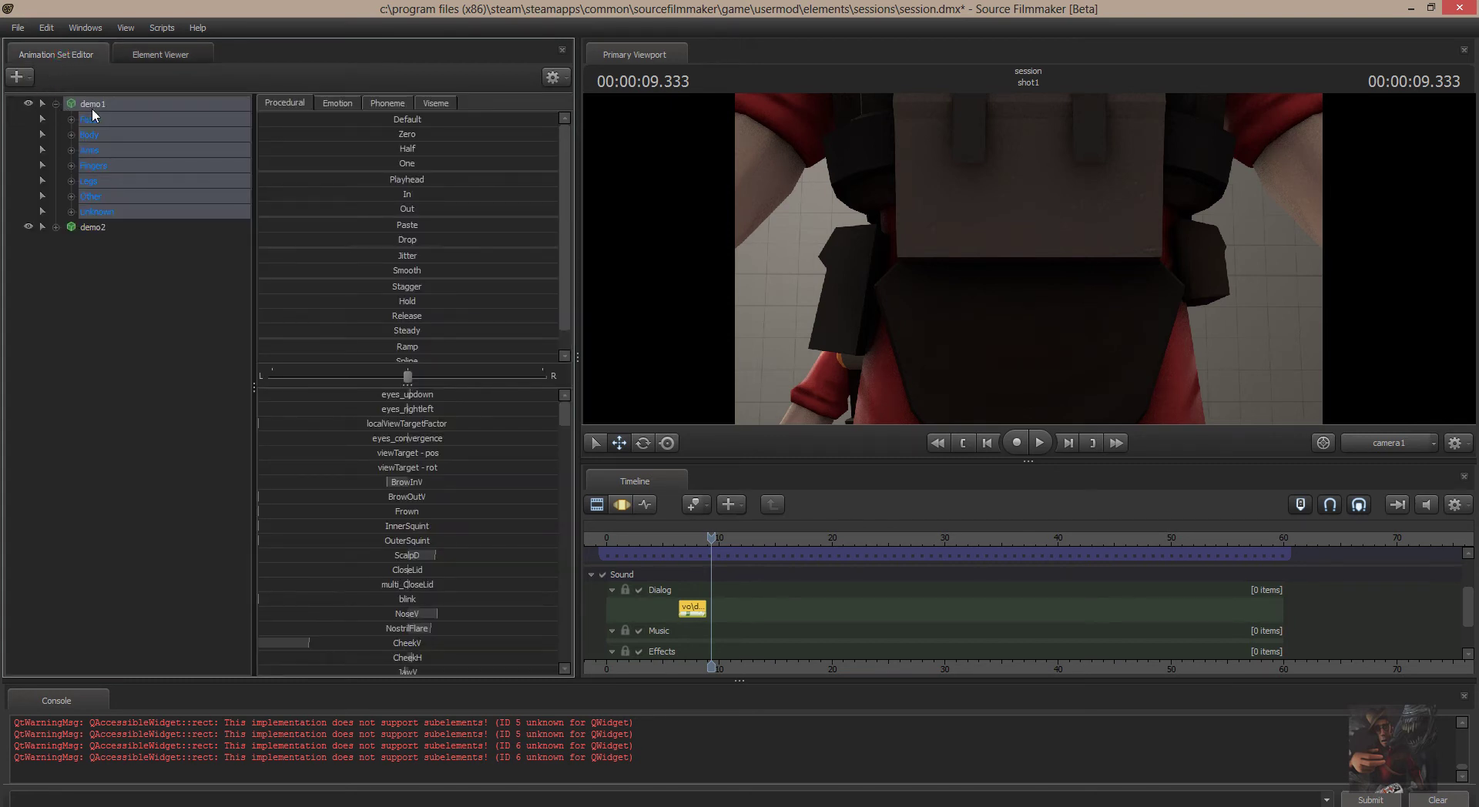
Copy the Phoneme preset group from demo2's presetGroups in the Element Viewer
left_click(100, 228)
right_click_drag(101, 228, 166, 245)
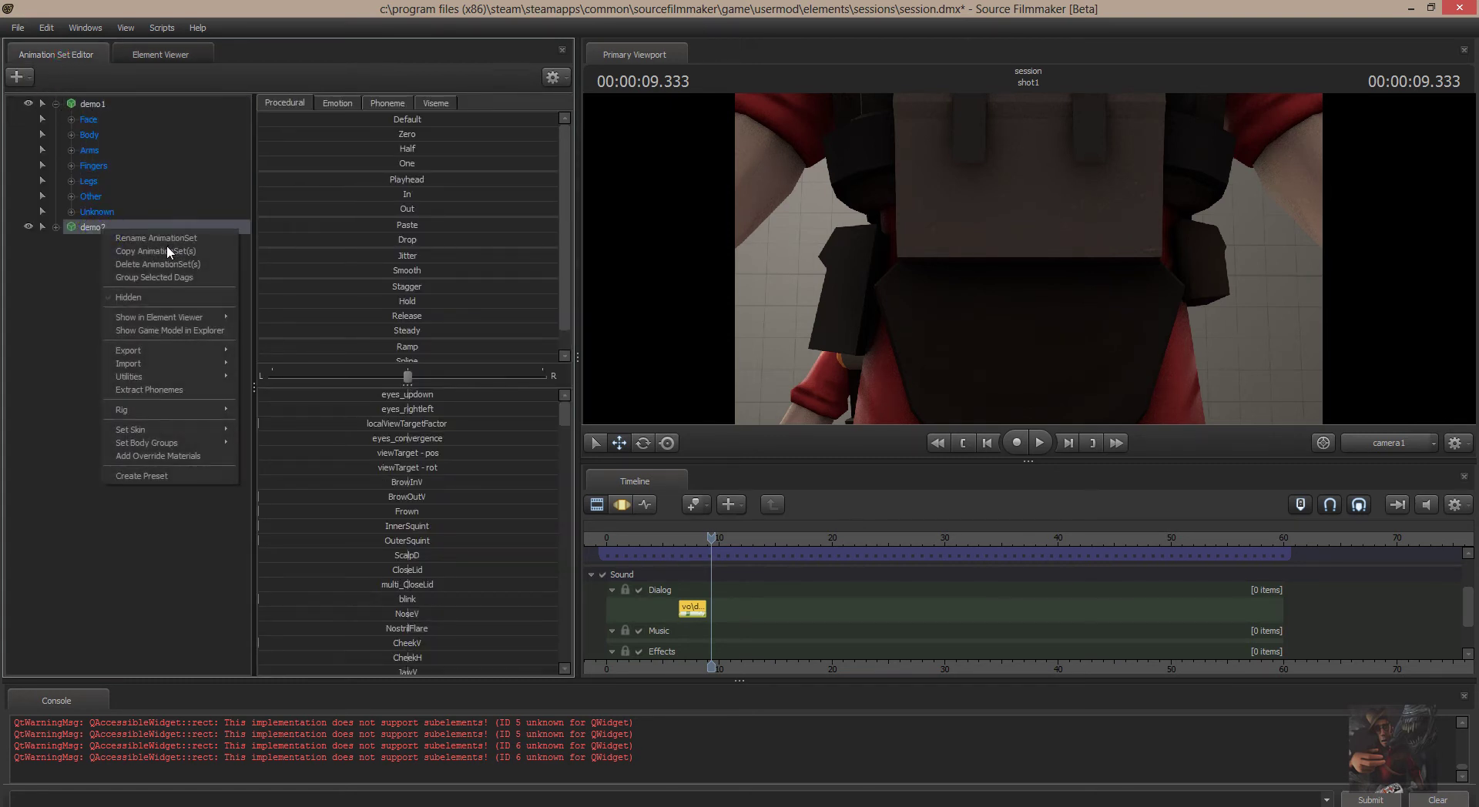
mouse_move(159, 316)
left_click(293, 317)
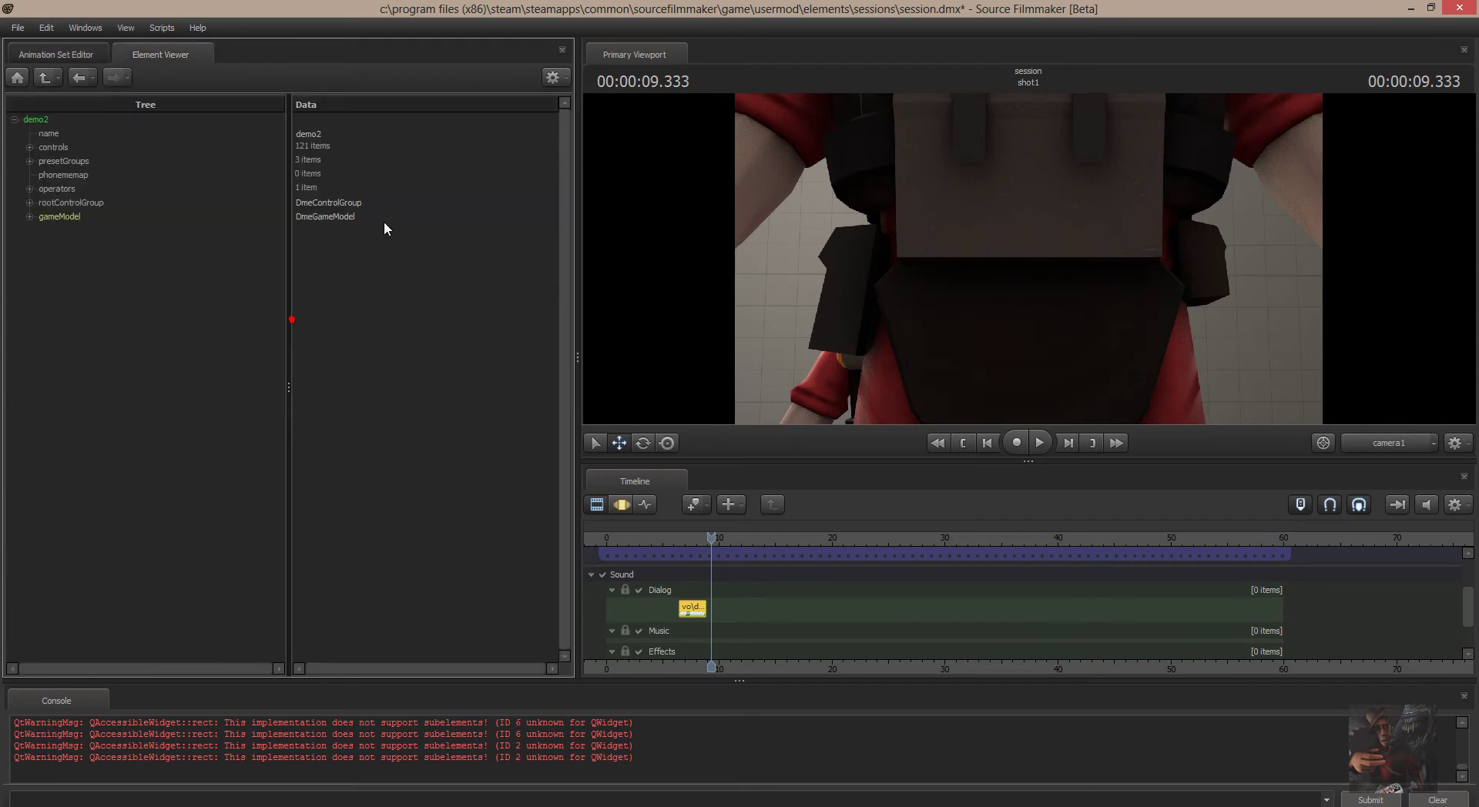
left_click(30, 161)
left_click(69, 189)
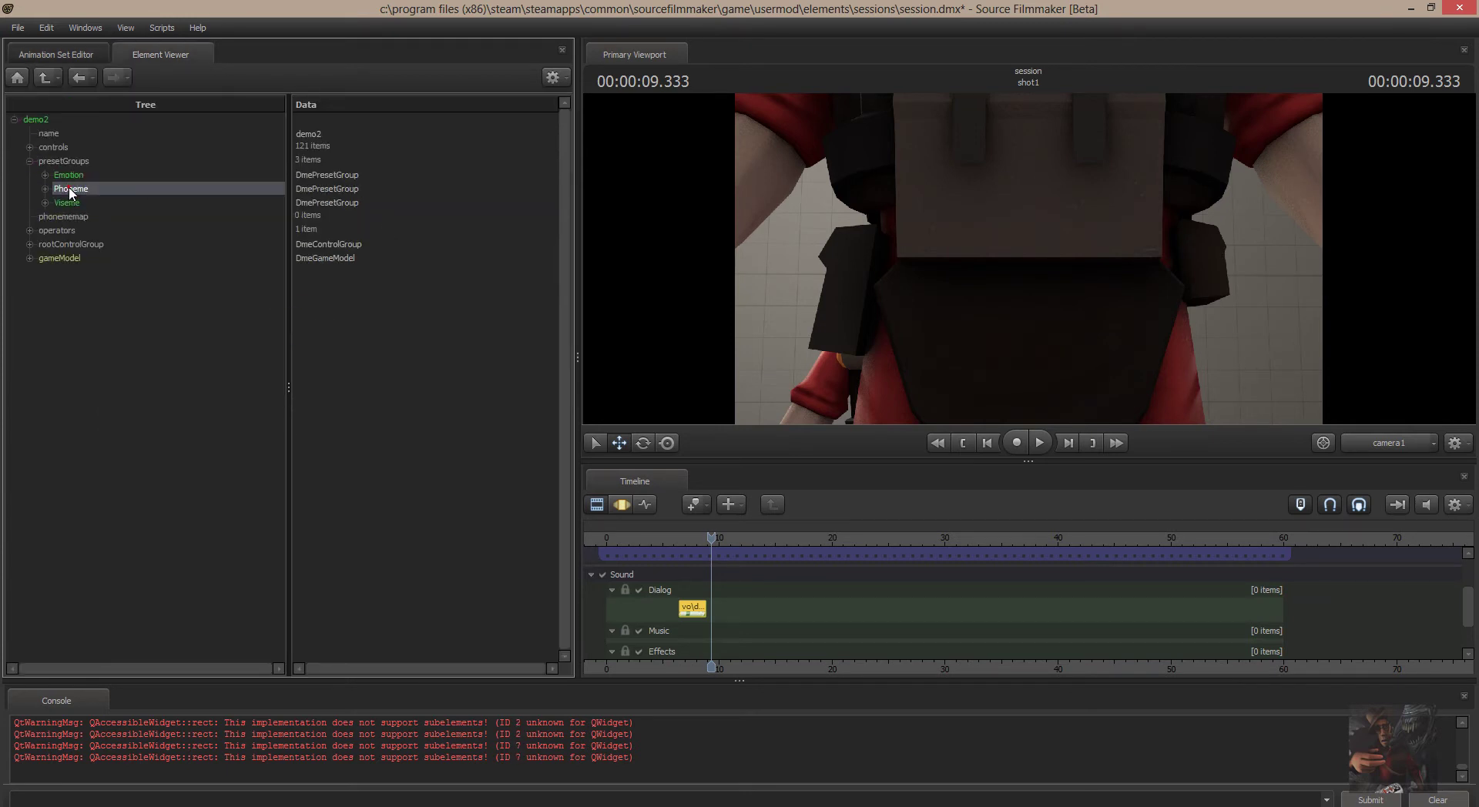
right_click(69, 188)
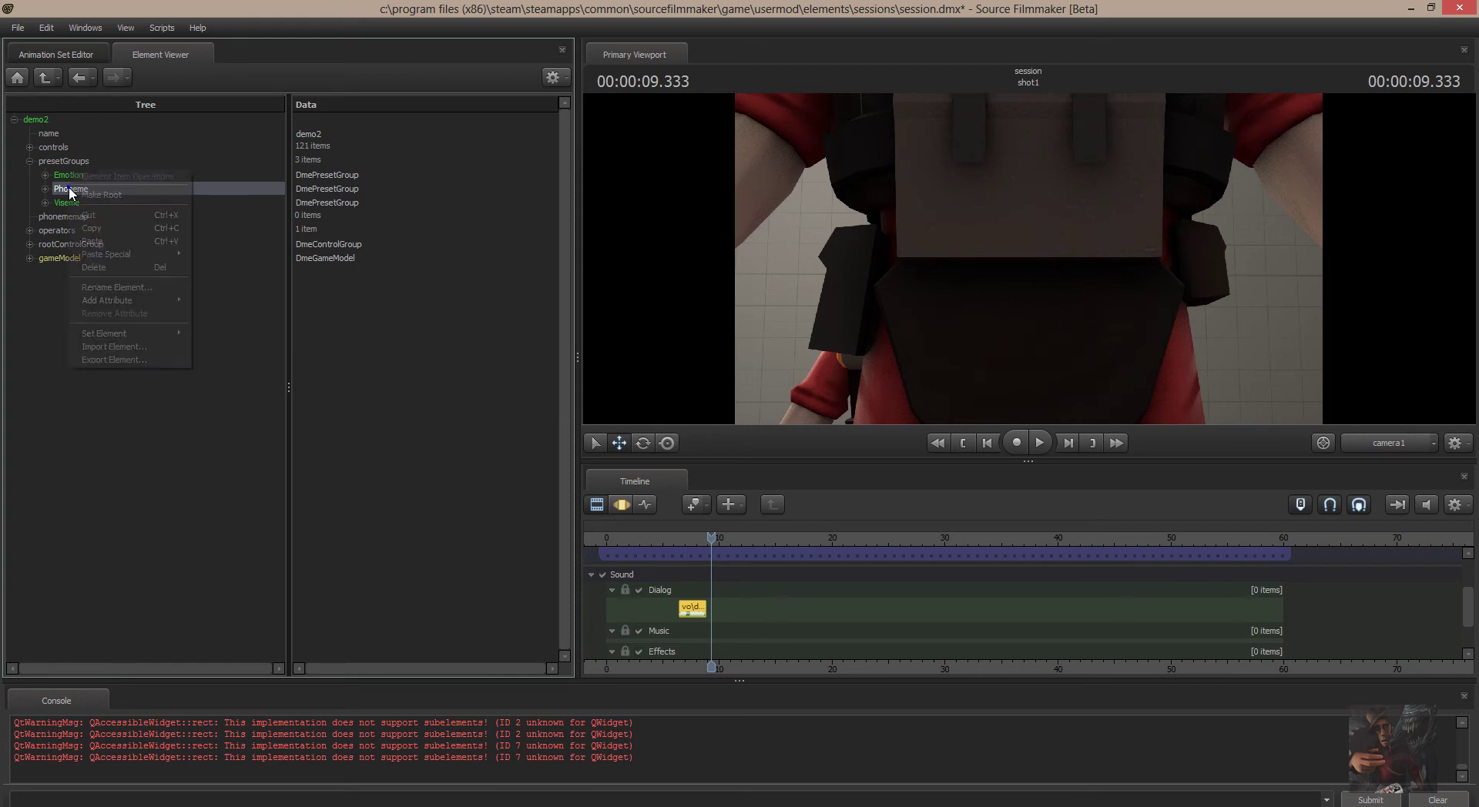
left_click(127, 228)
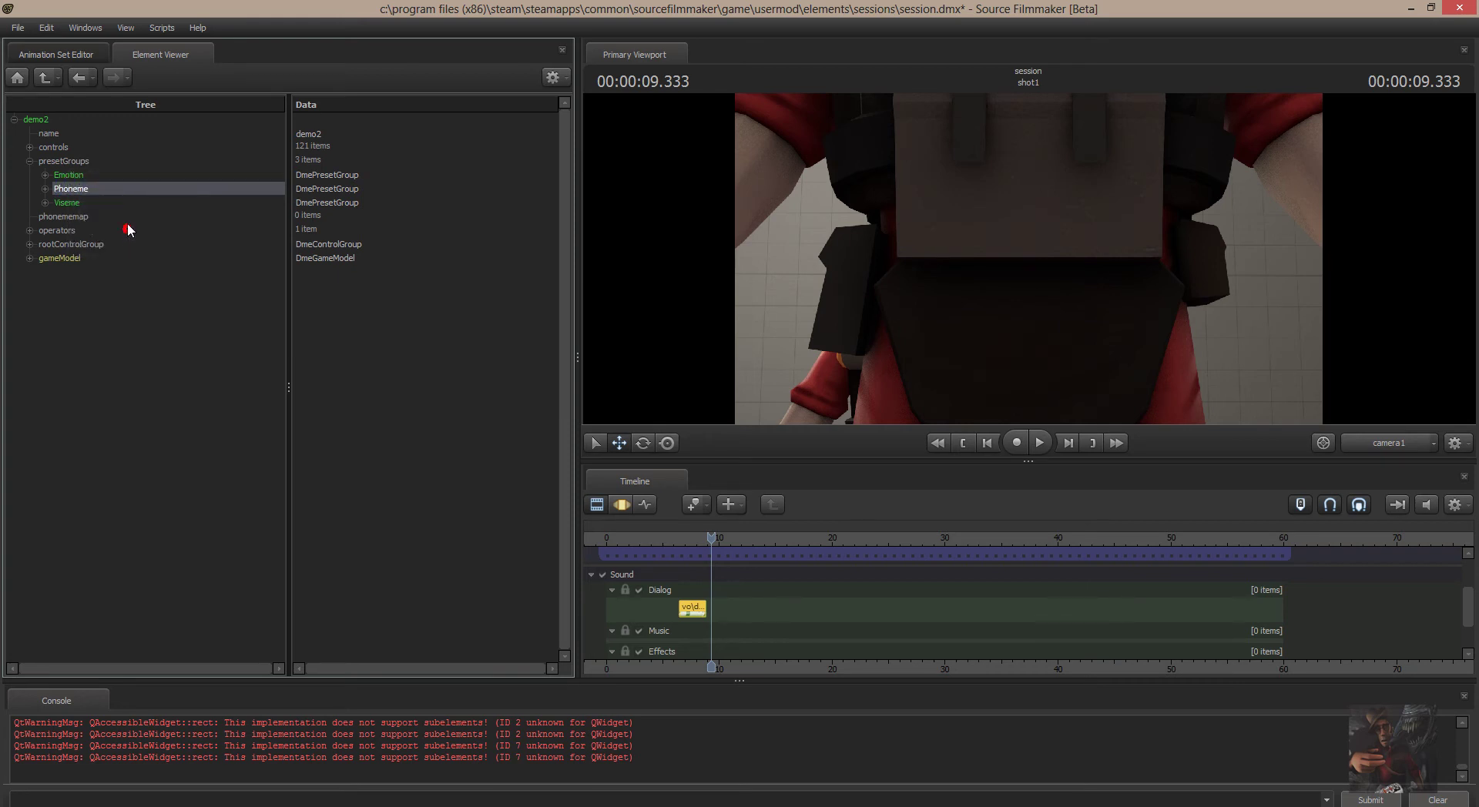
Paste the Phoneme group into demo1's presetGroups and expand it to check
left_click(40, 58)
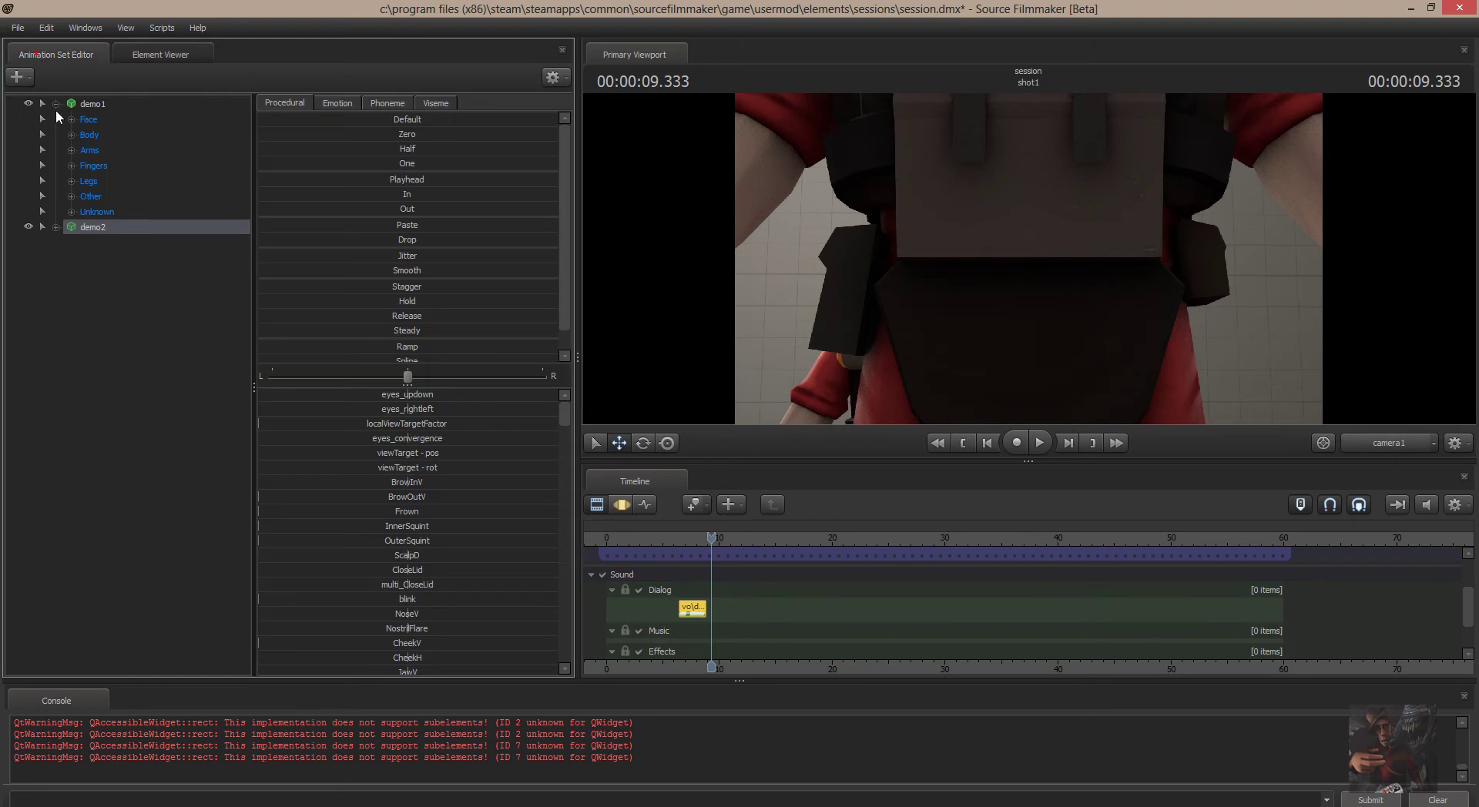
left_click(99, 105)
right_click(99, 100)
mouse_move(156, 190)
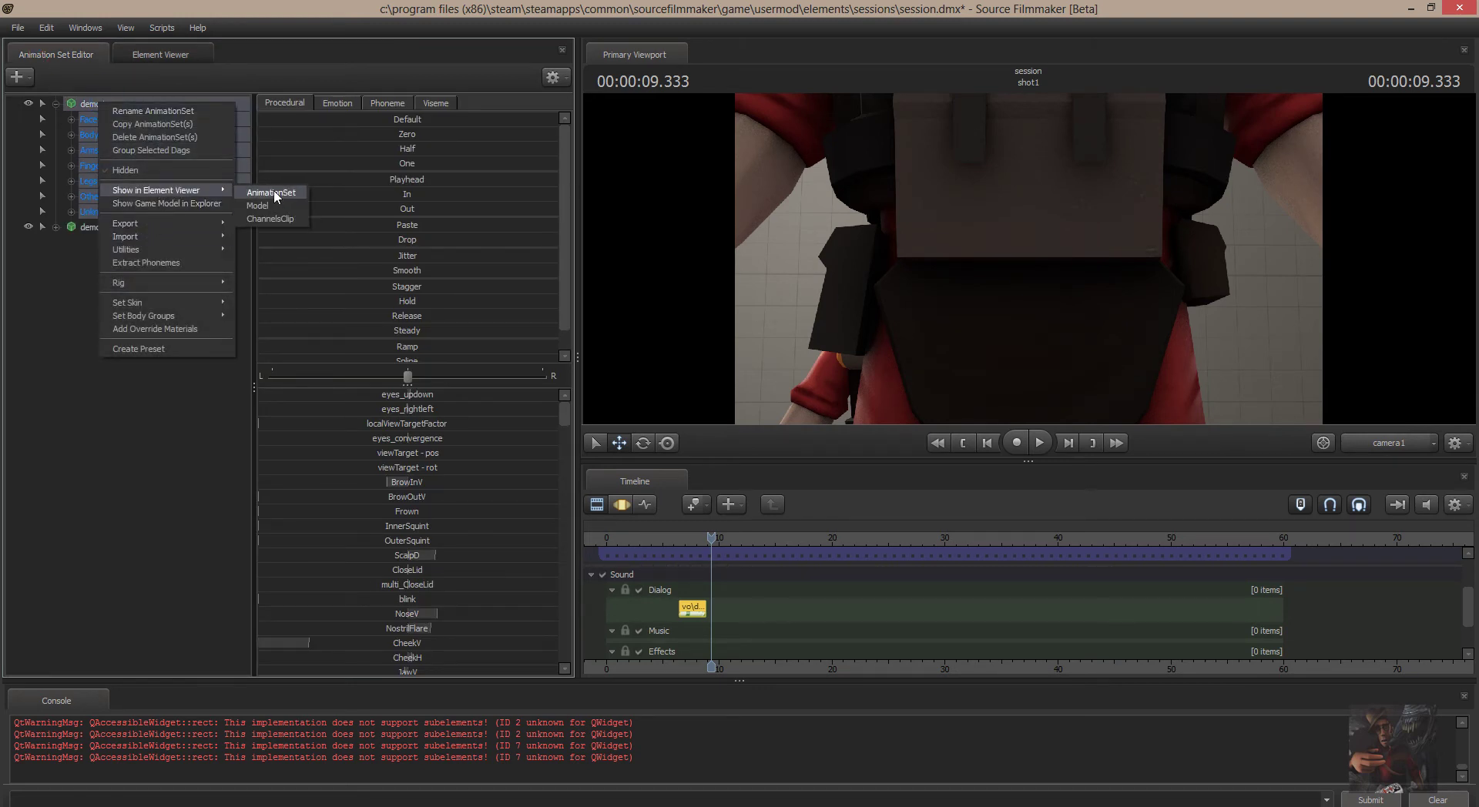
left_click(275, 190)
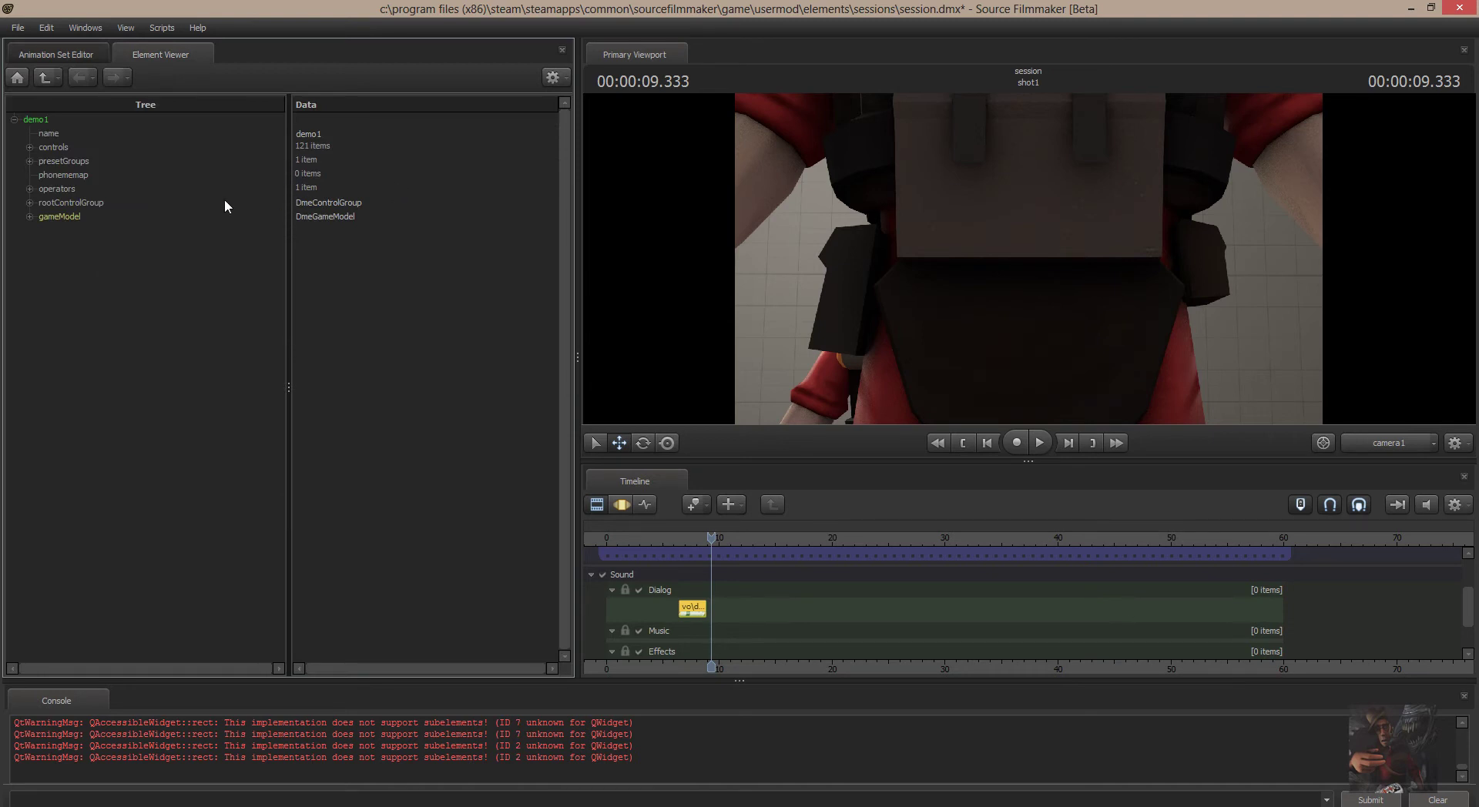
left_click(64, 161)
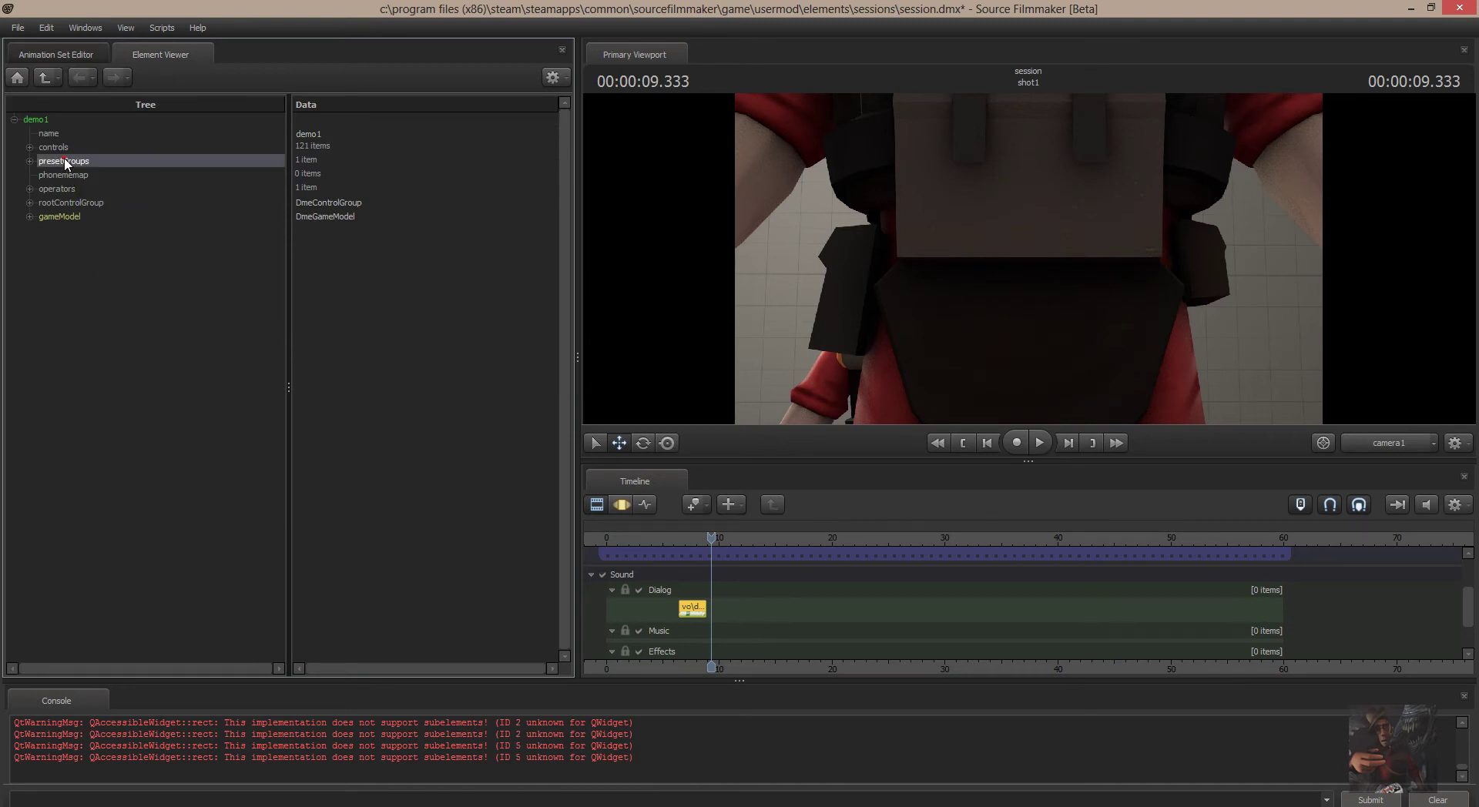
right_click(65, 163)
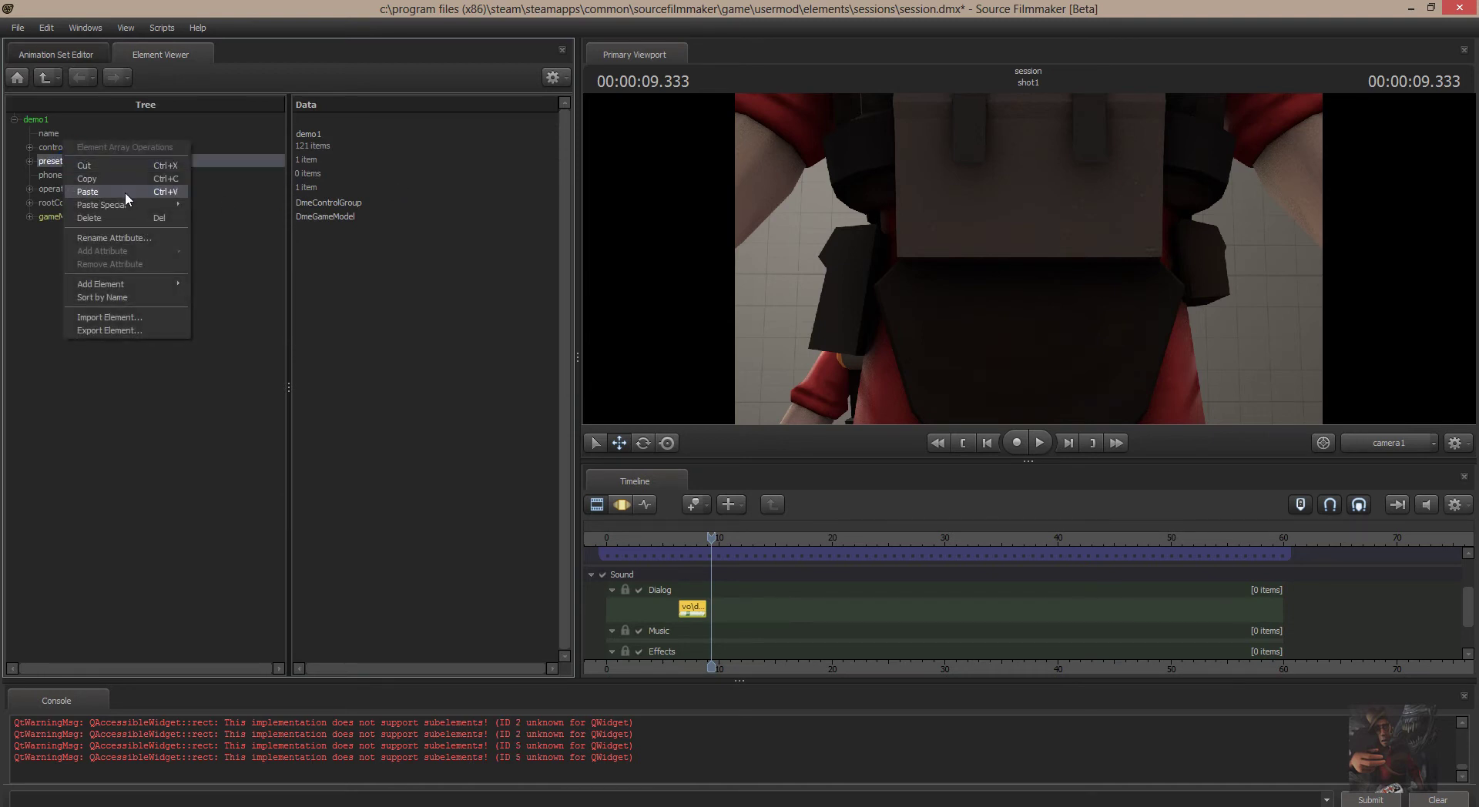
left_click(125, 192)
left_click(29, 160)
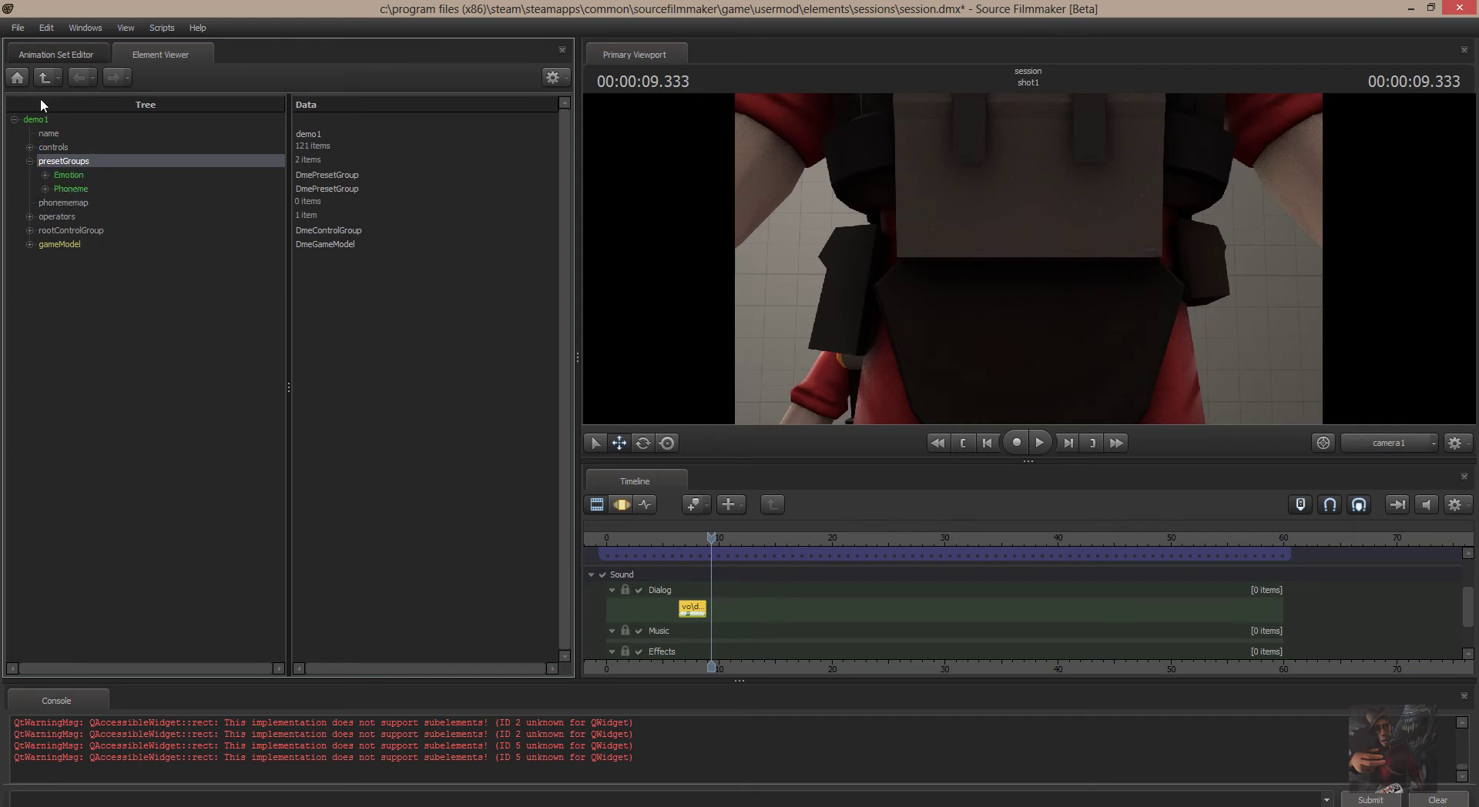
Copy the Viseme preset group from demo2's presetGroups in the Element Viewer
left_click(27, 118)
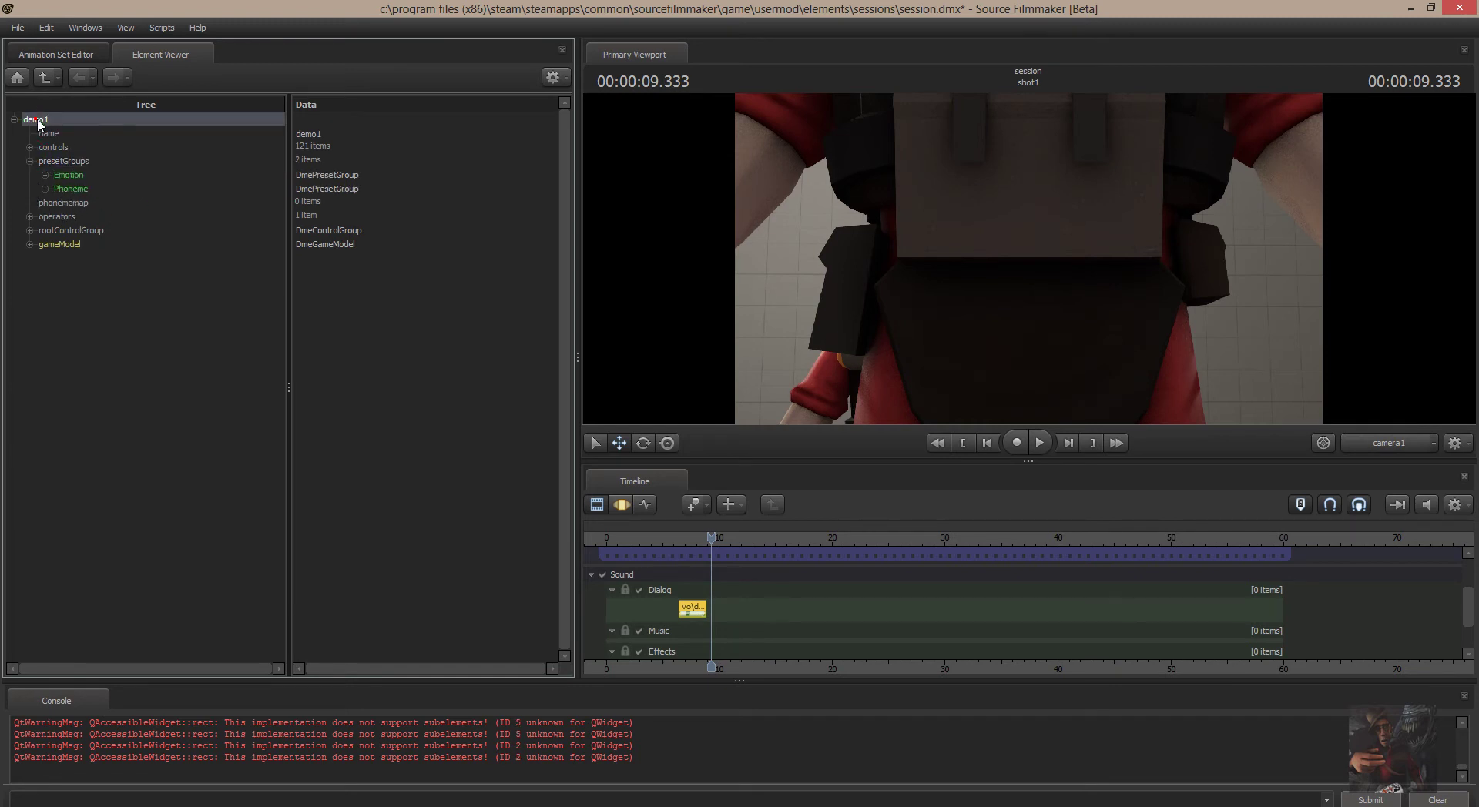
left_click(30, 52)
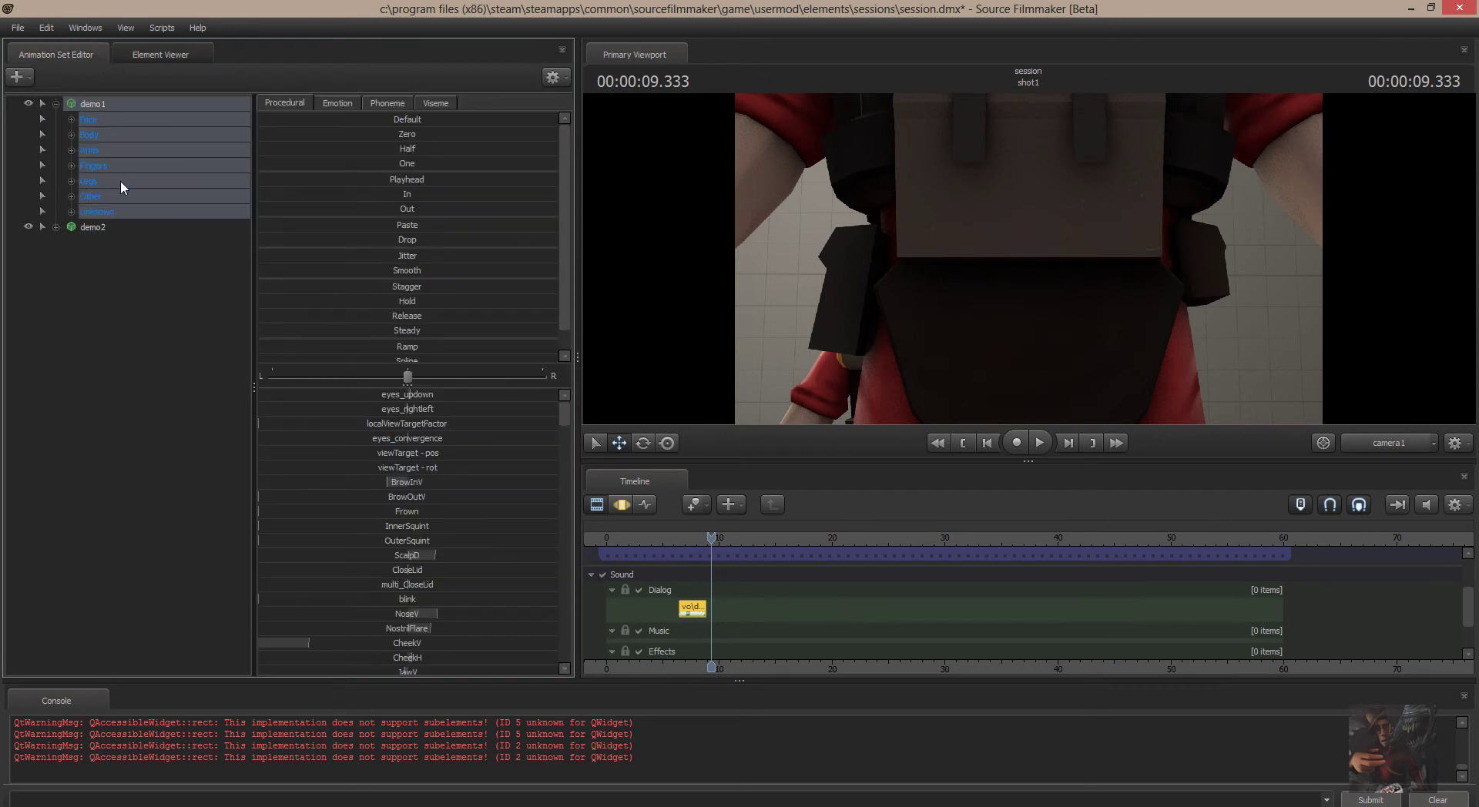
left_click(90, 228)
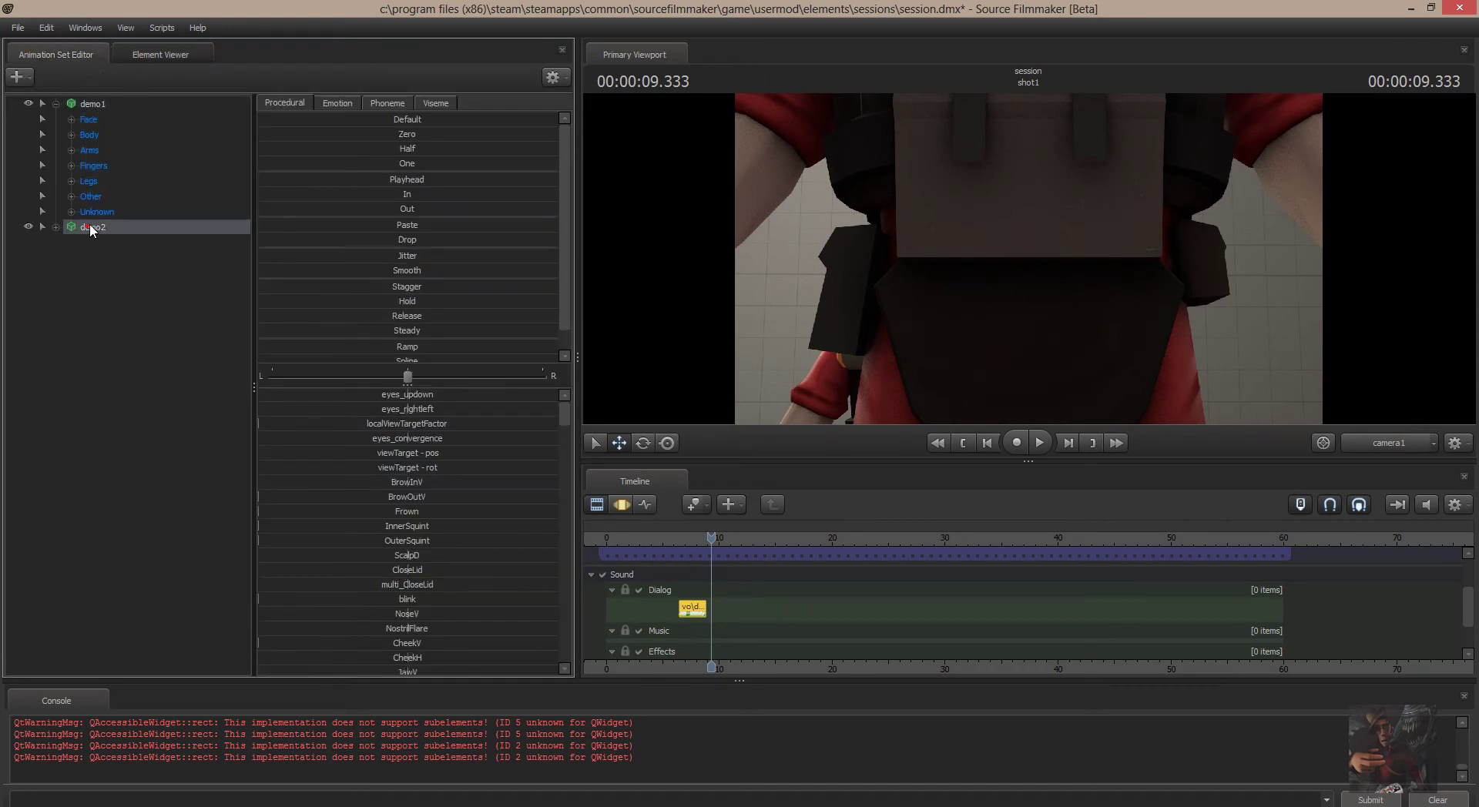
right_click(90, 225)
mouse_move(148, 313)
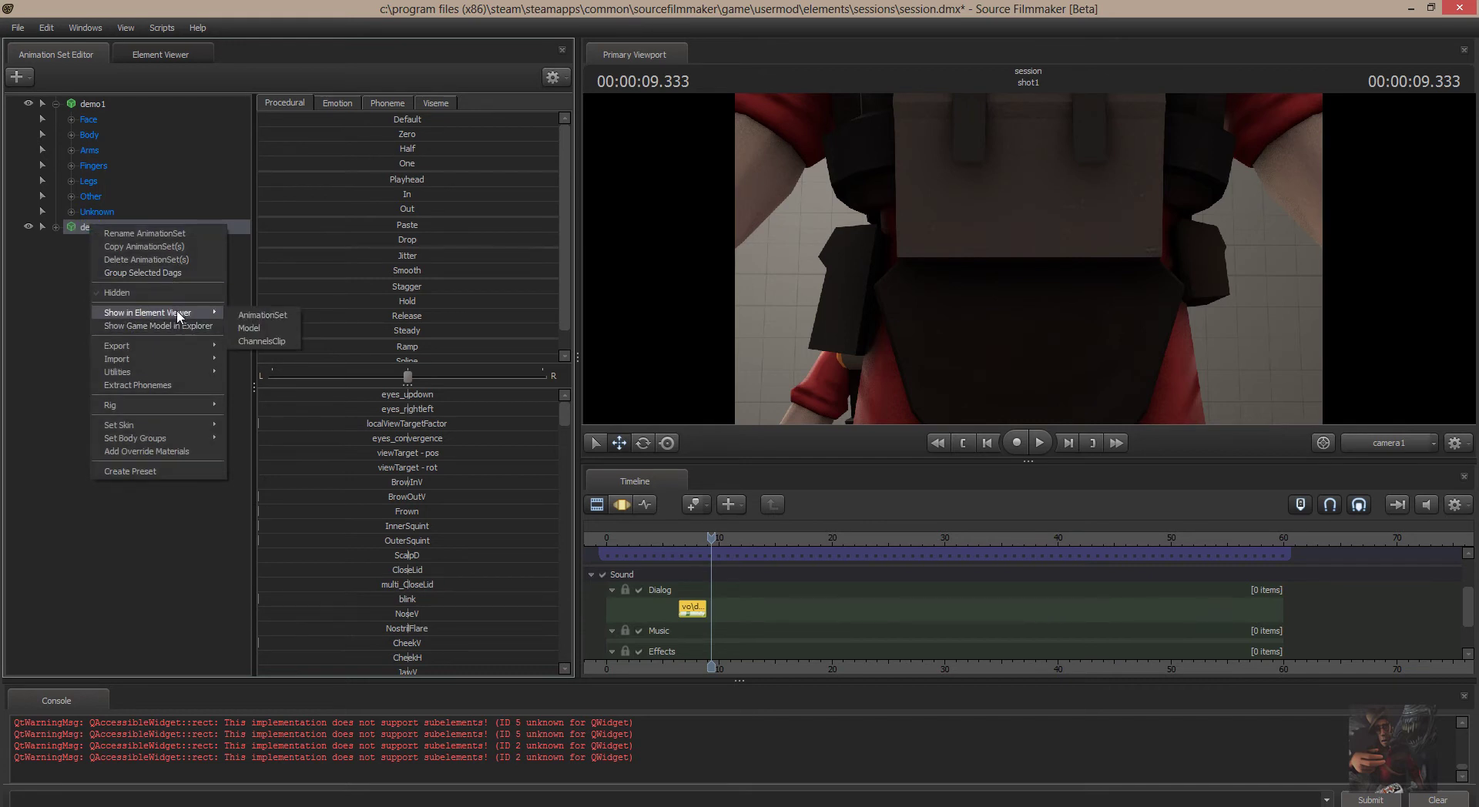
left_click(281, 317)
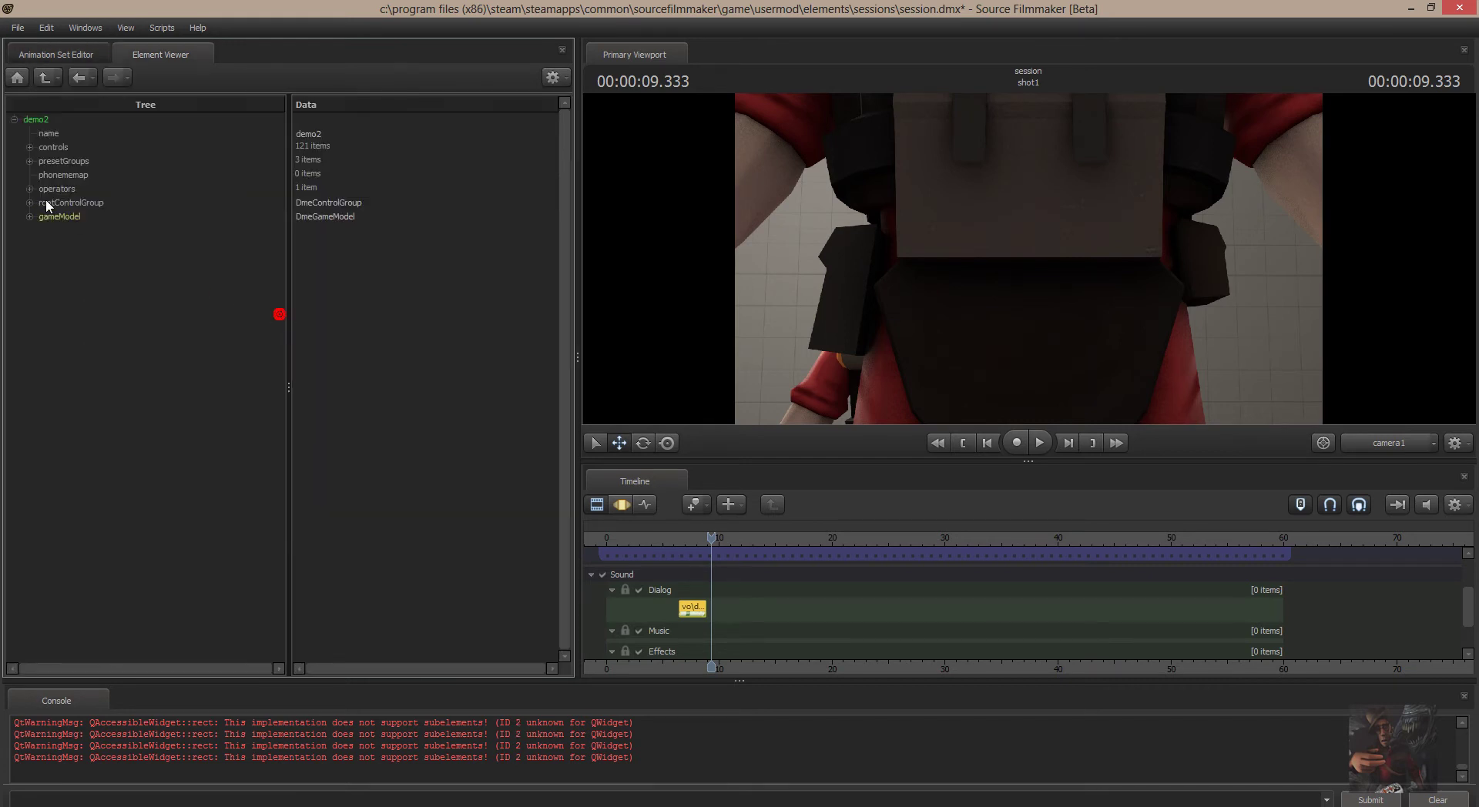
left_click(30, 161)
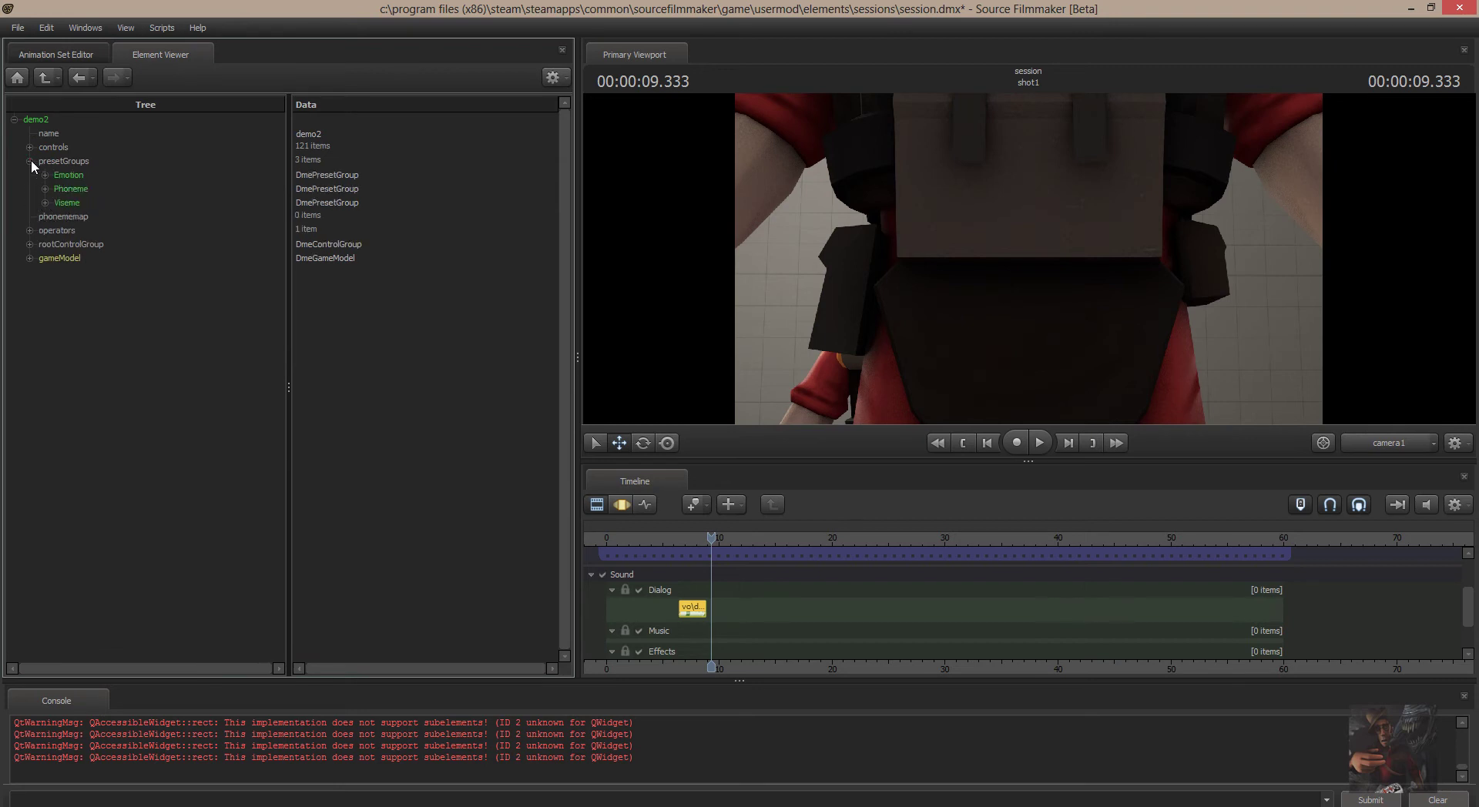
left_click(69, 203)
right_click(73, 204)
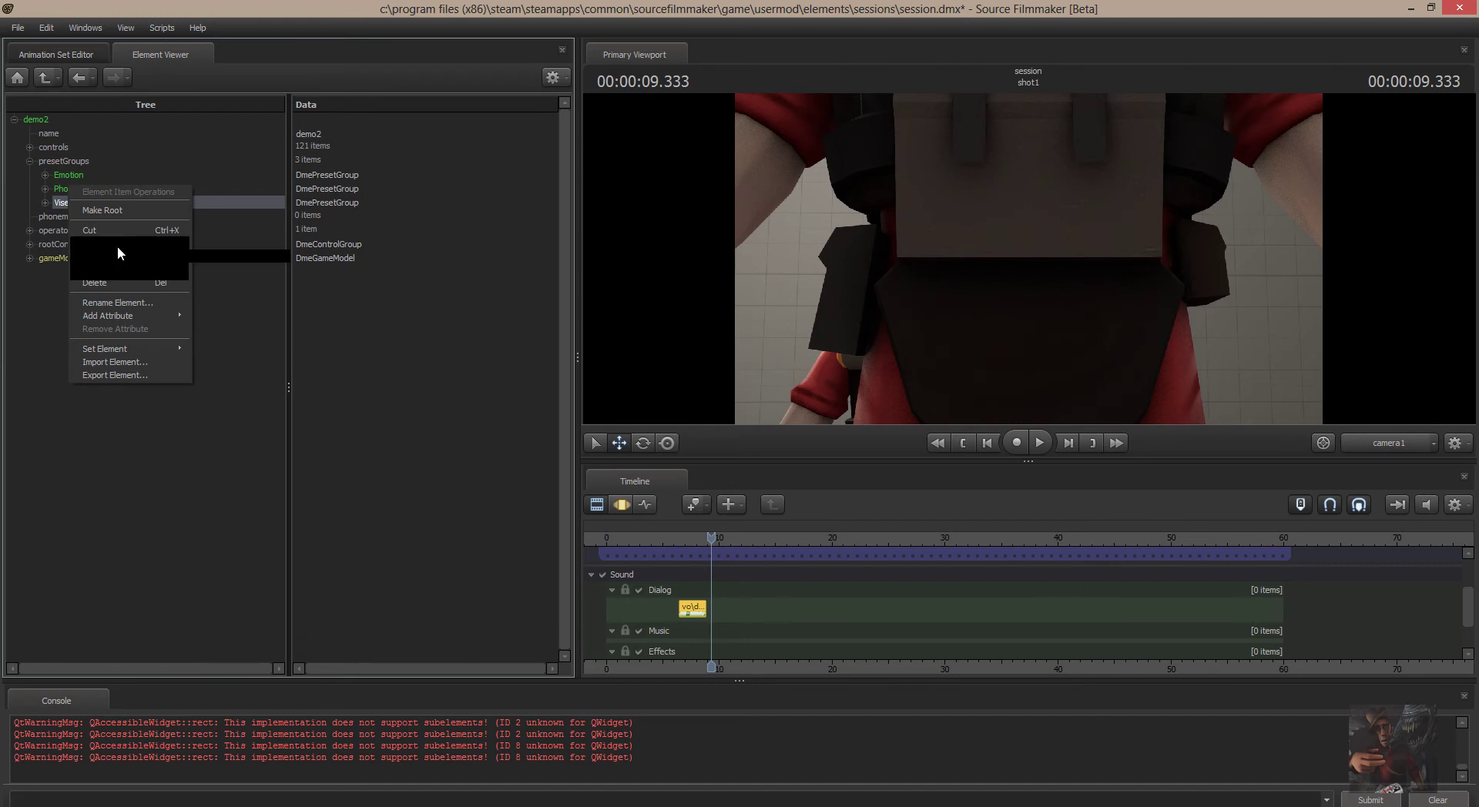
left_click(117, 245)
Paste Viseme into demo1's presetGroups and confirm it now lists three groups
left_click(22, 55)
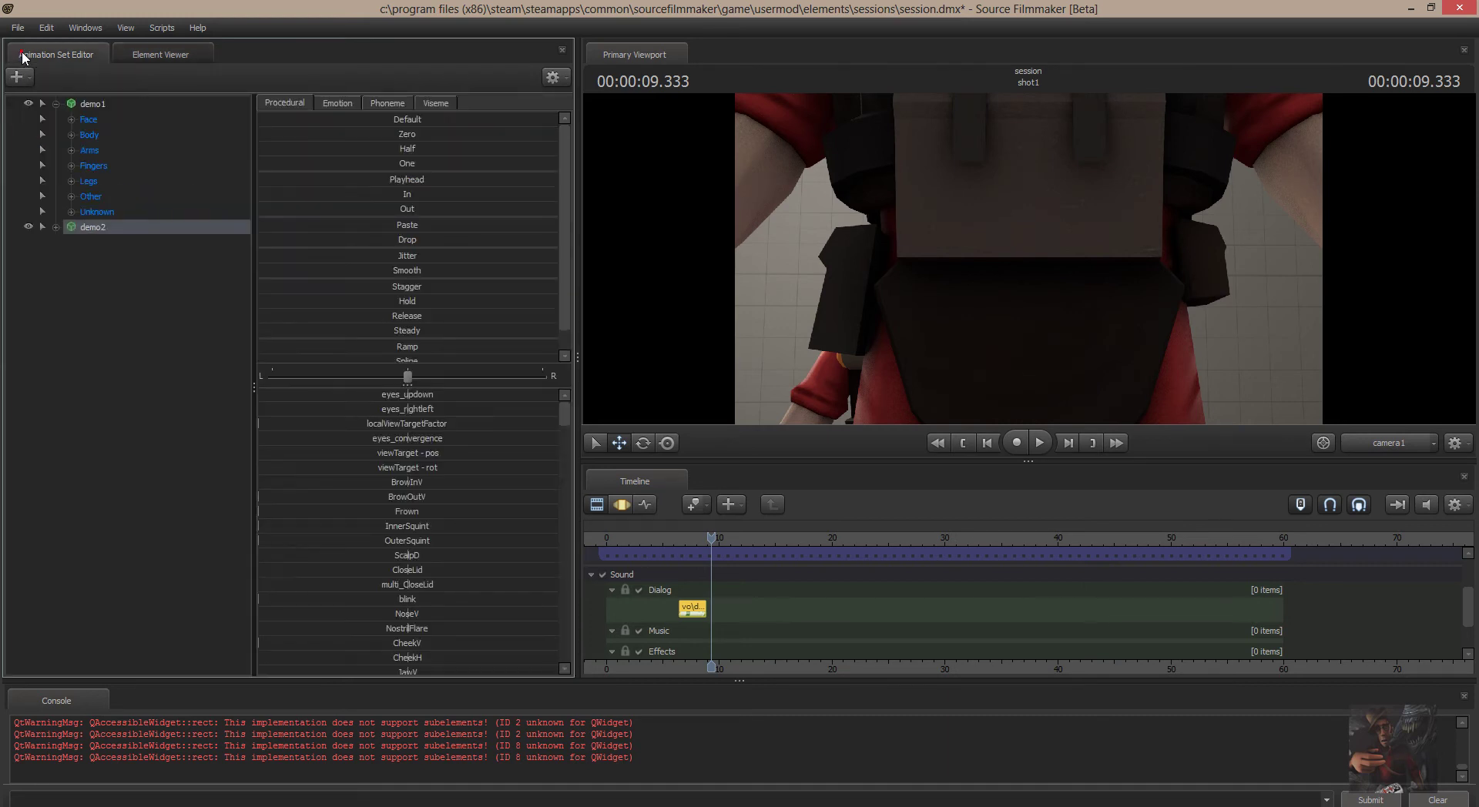
left_click(92, 105)
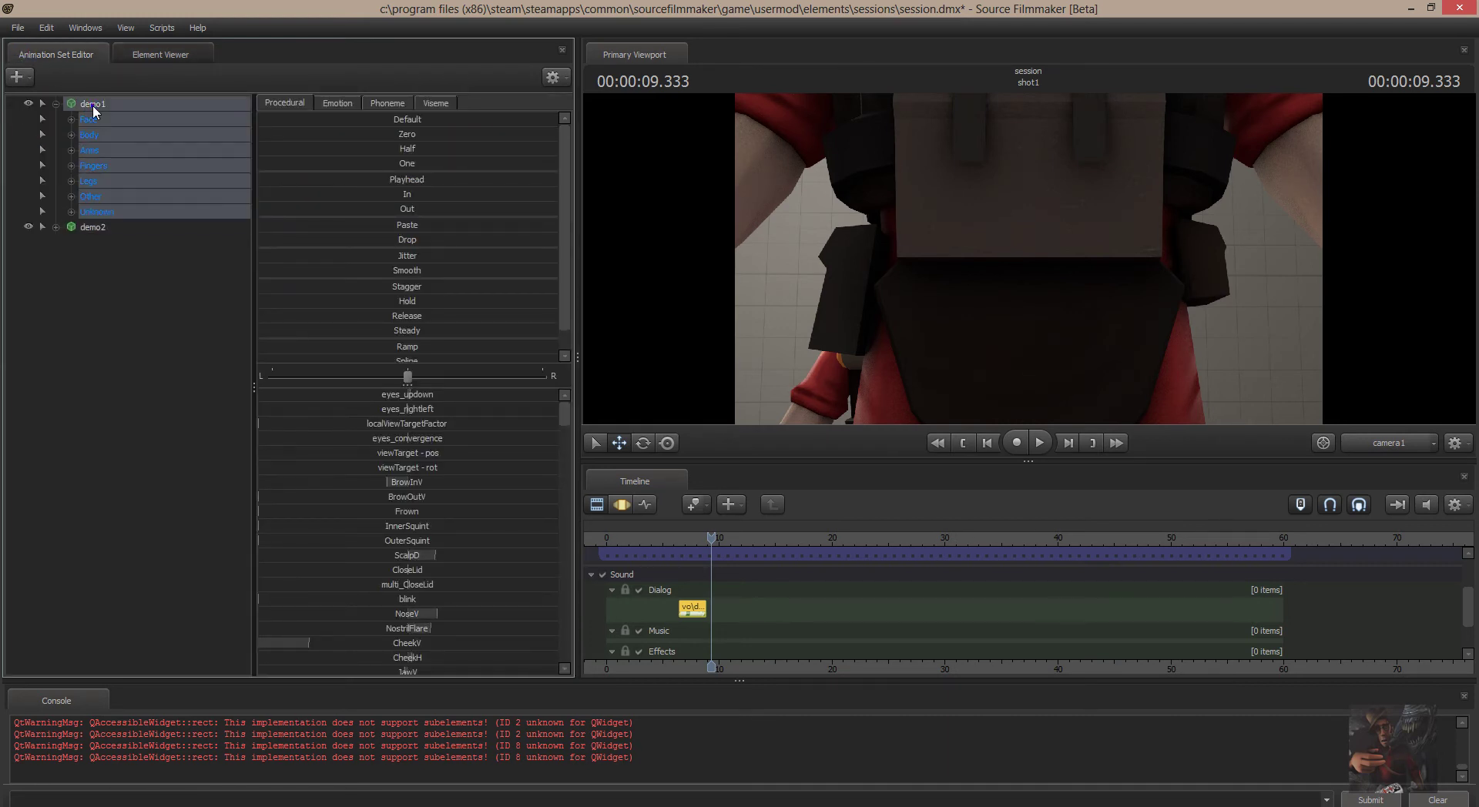
right_click(92, 105)
mouse_move(150, 195)
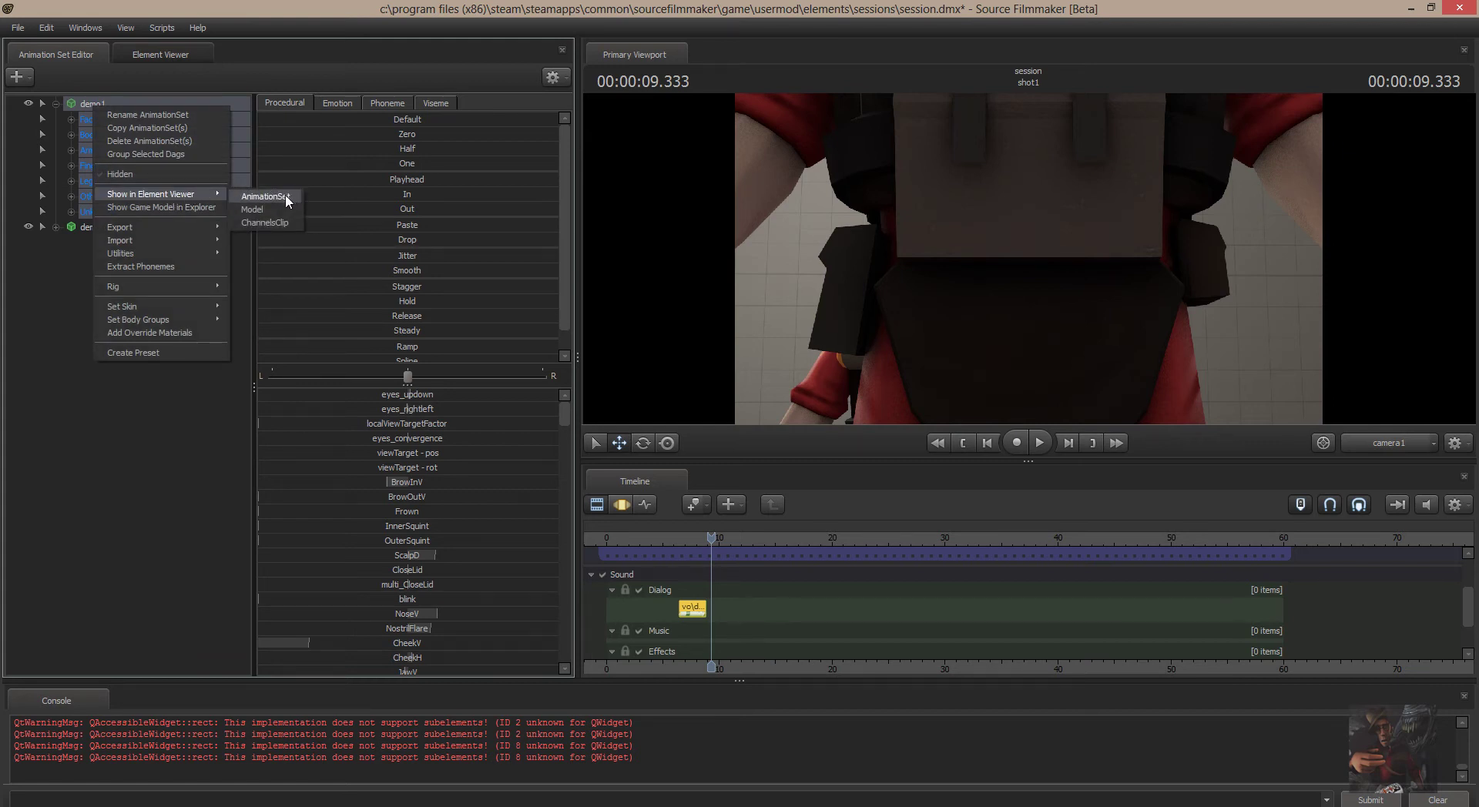
left_click(287, 197)
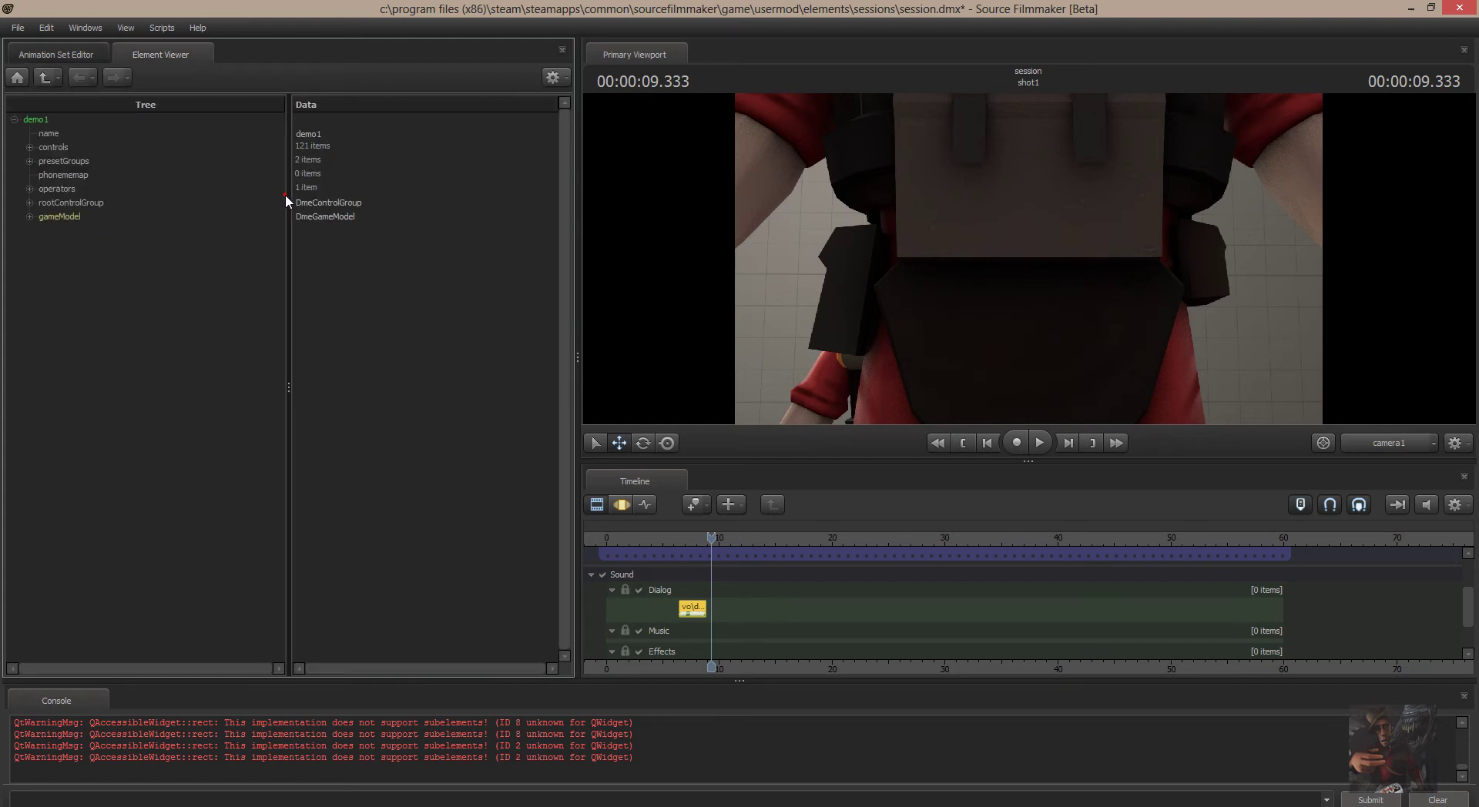
right_click(48, 164)
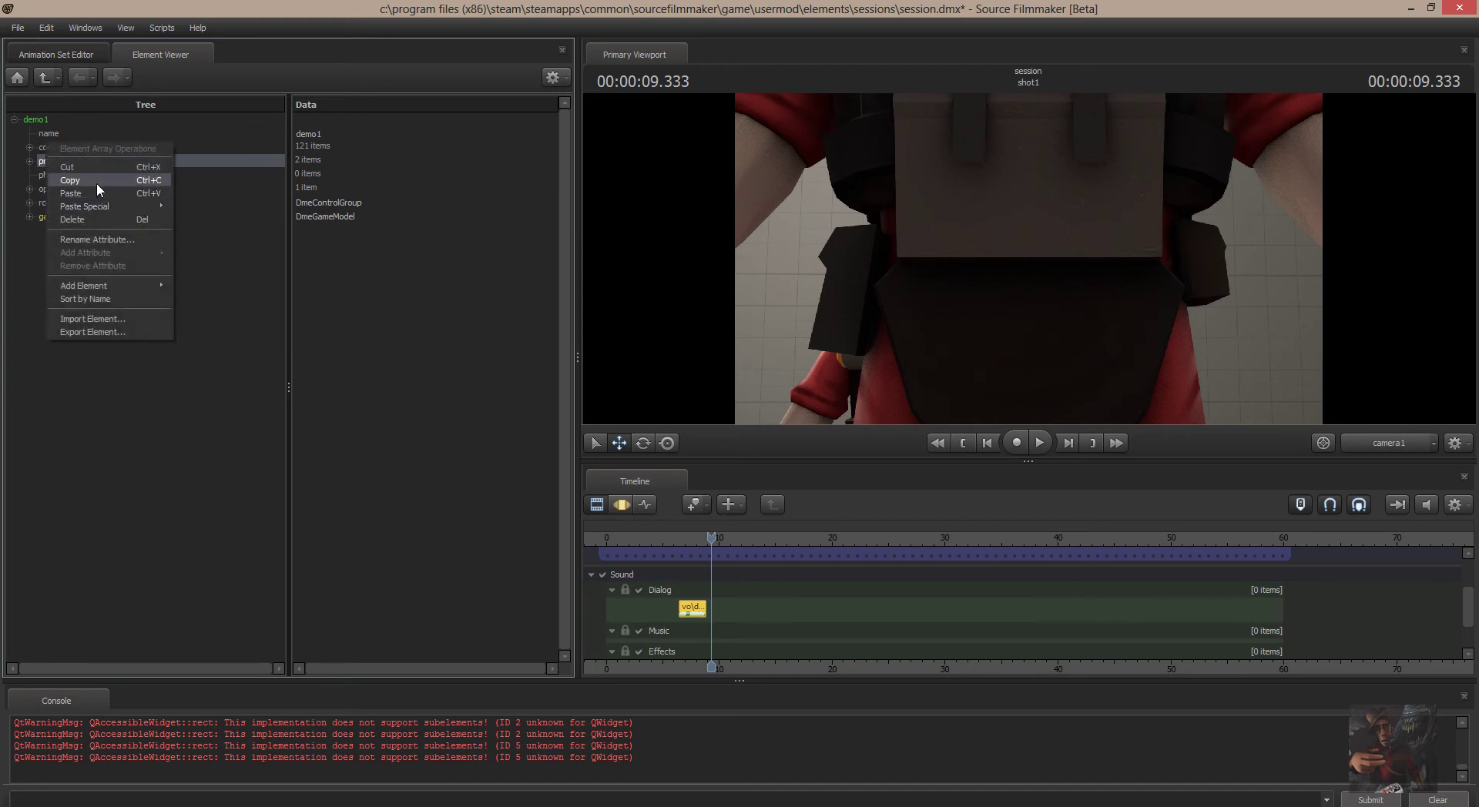
left_click(97, 194)
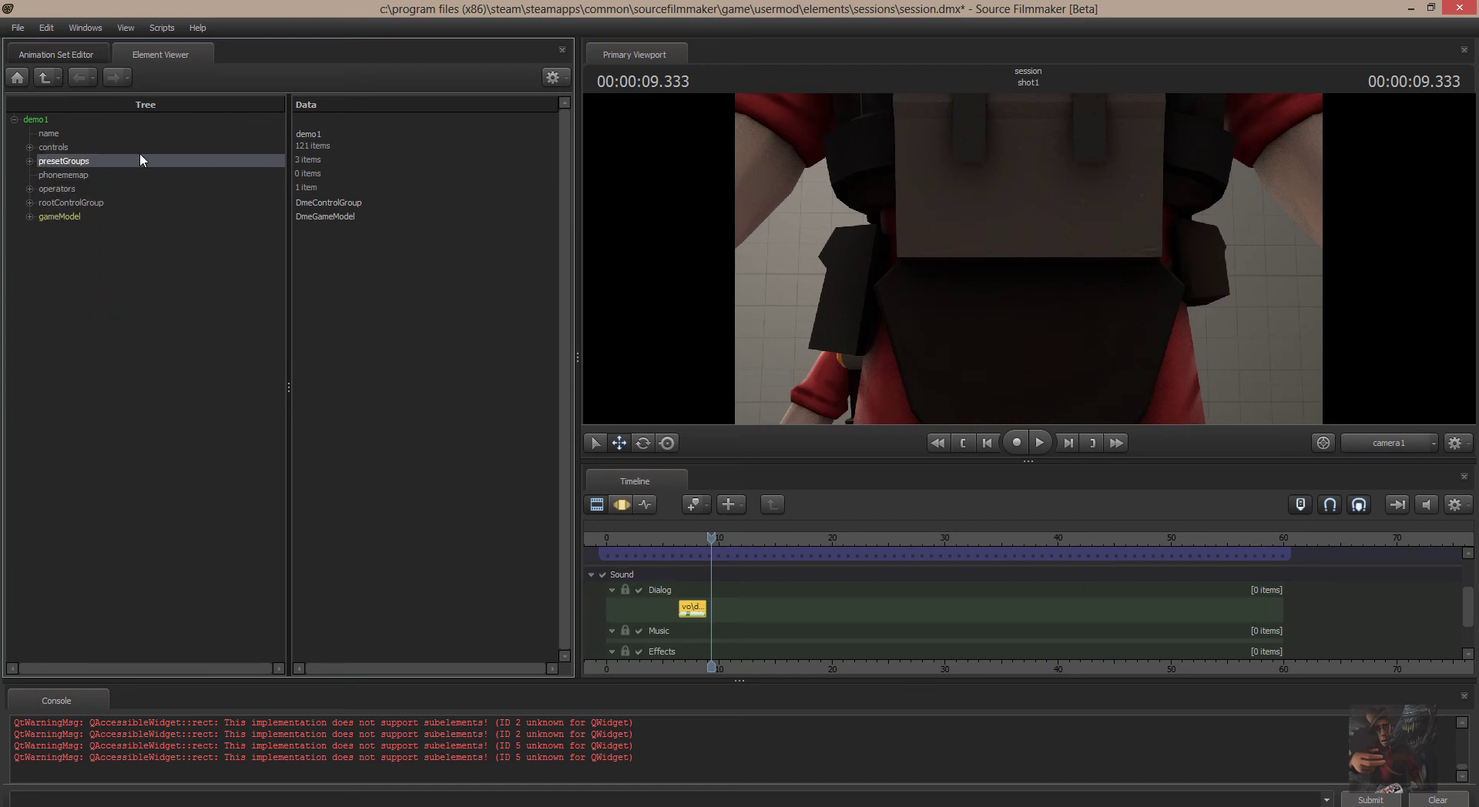
left_click(30, 161)
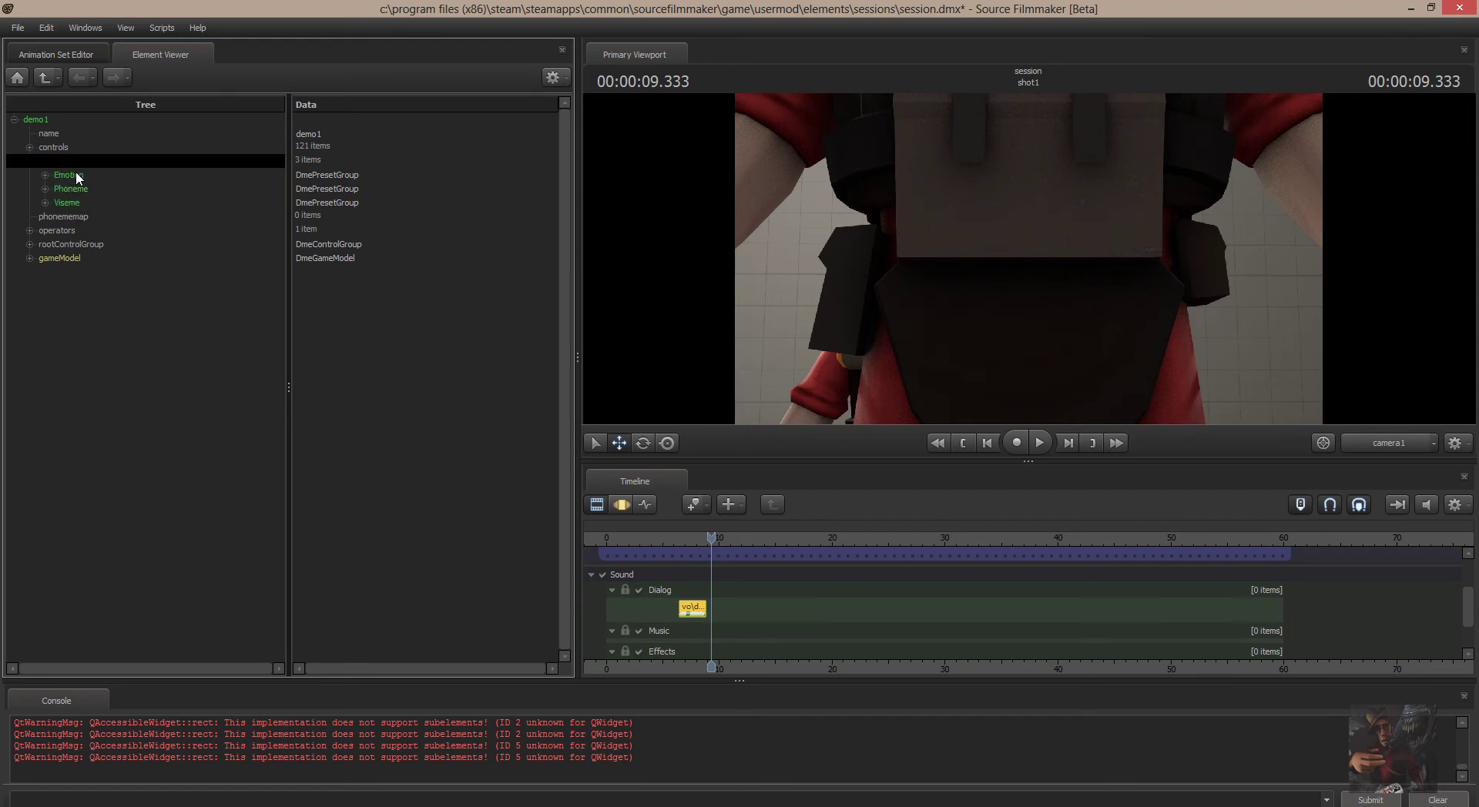
left_click(67, 217)
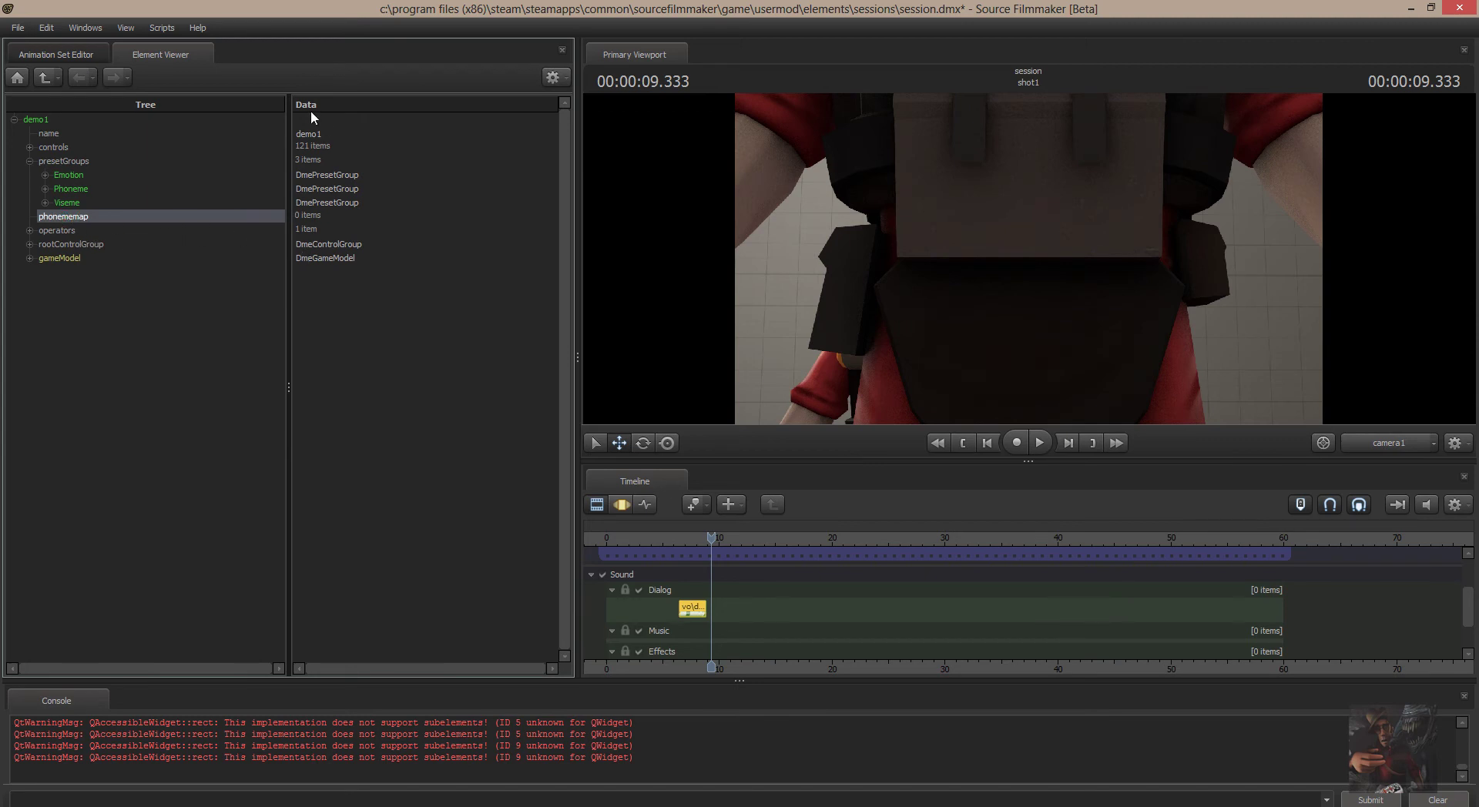
left_click(35, 52)
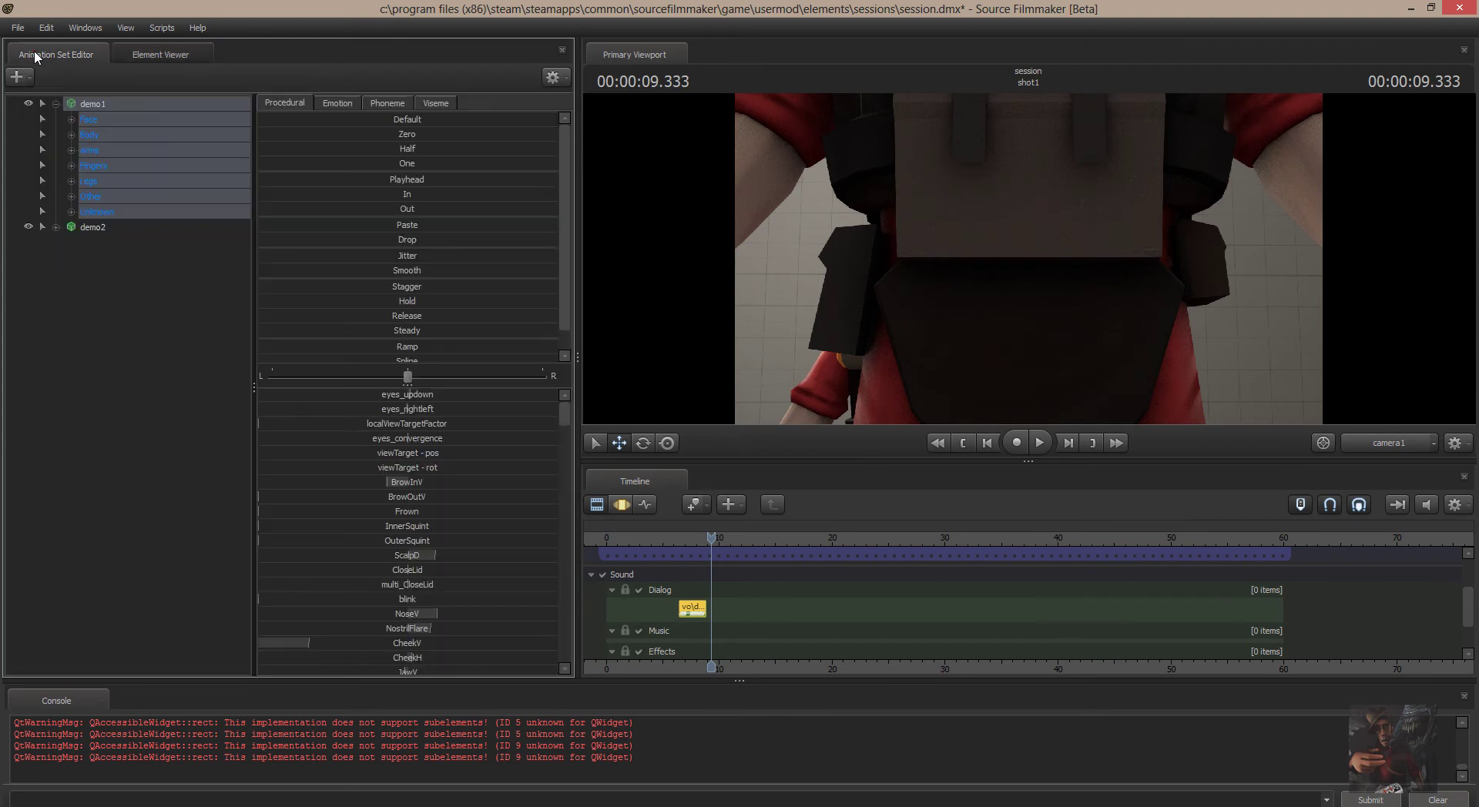
Remove the demo2 animation set and scrub the playhead back to about 8.1 seconds
left_click(99, 230)
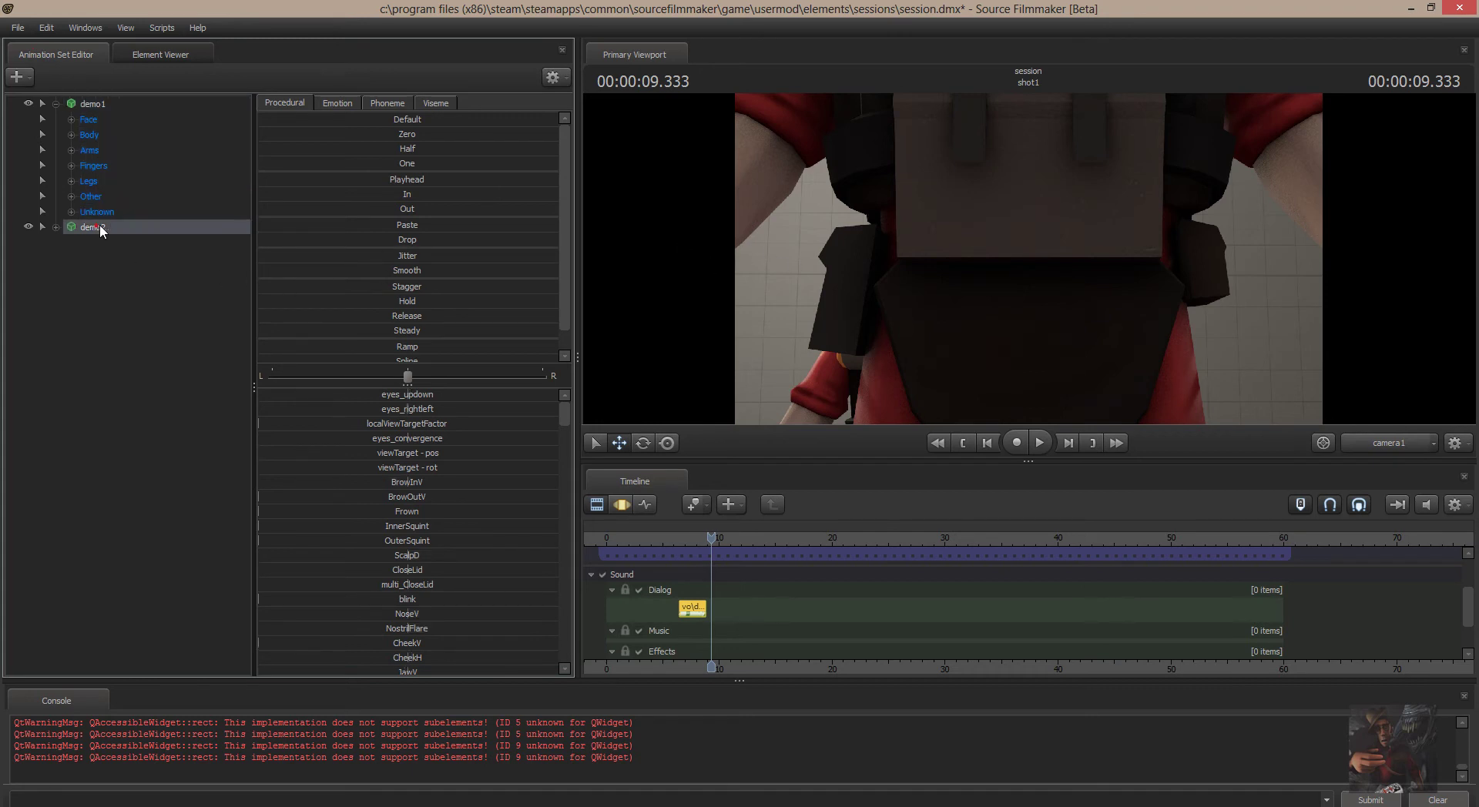
right_click(99, 224)
mouse_move(127, 359)
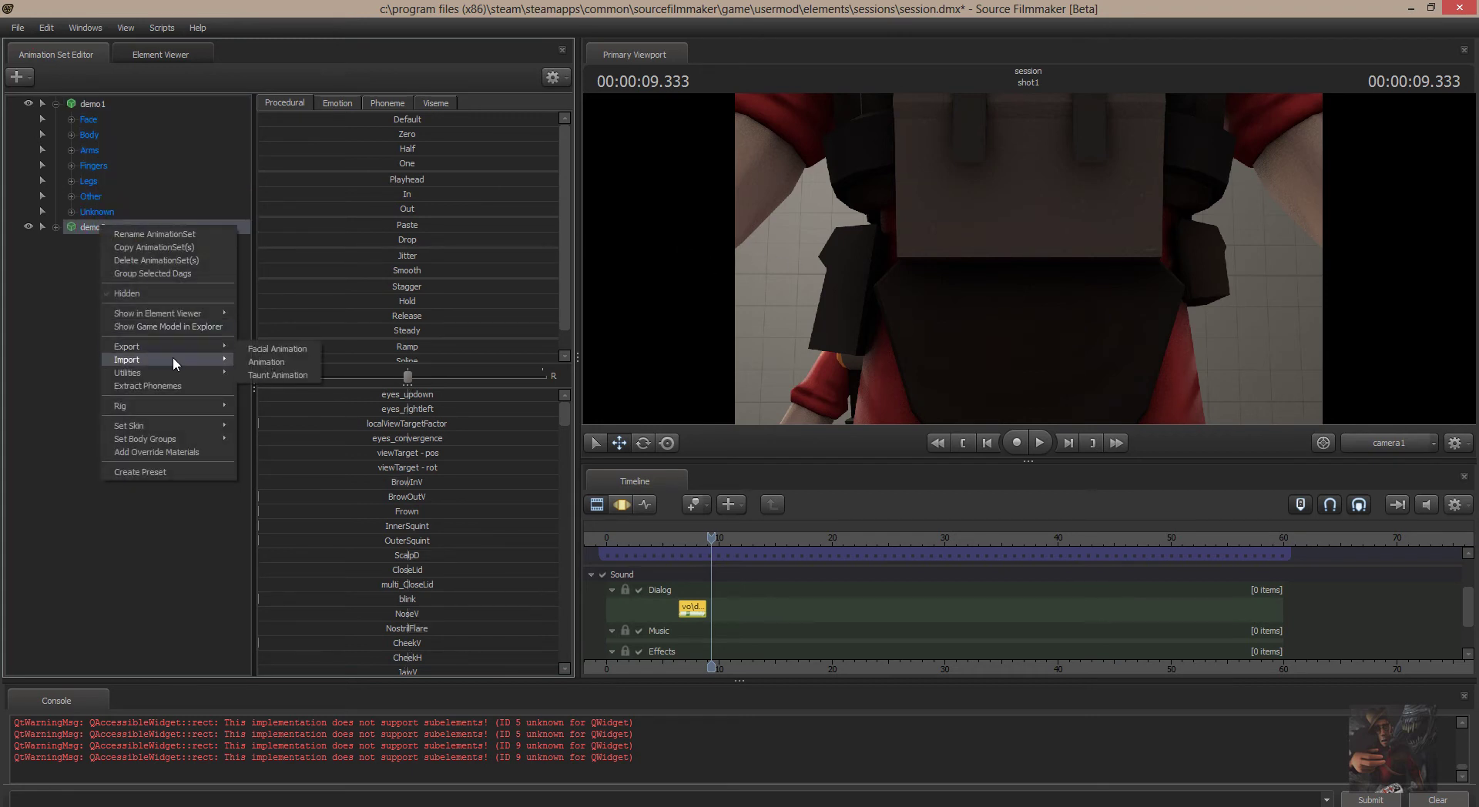
left_click(168, 259)
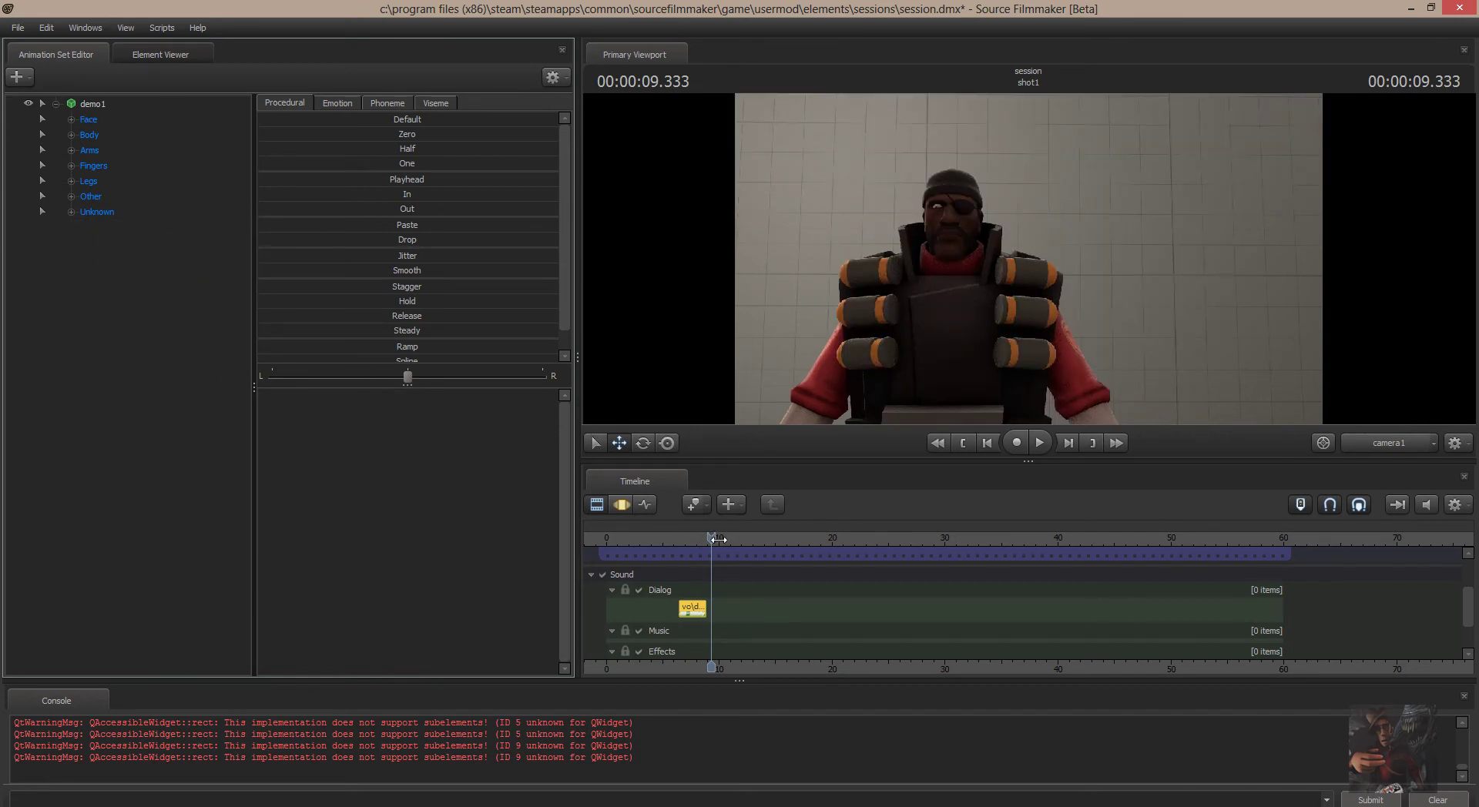
left_click_drag(720, 539, 702, 541)
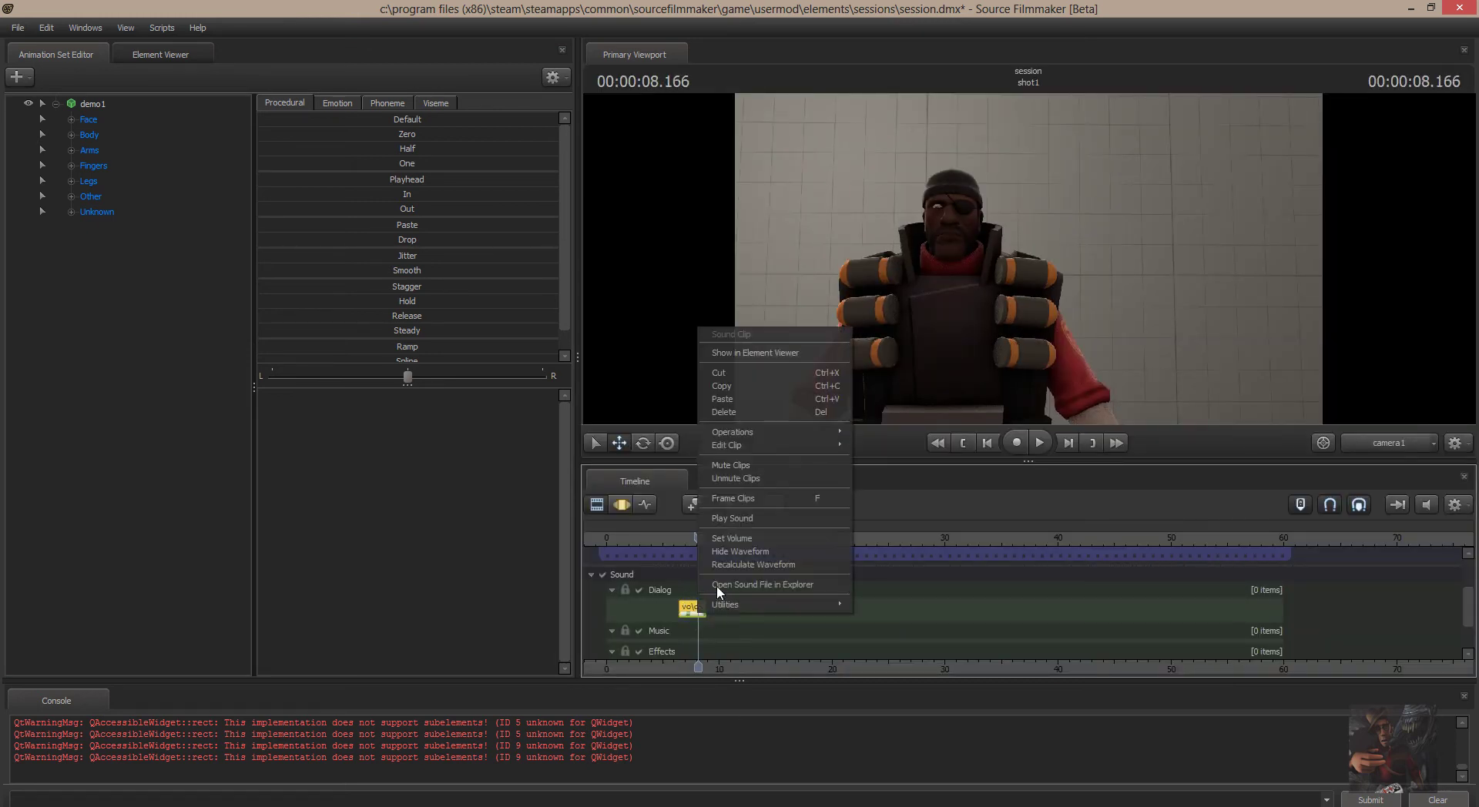
Run Extract Phonemes on the demoman_battlecry05.wav clip for demo1's face
left_click(724, 564)
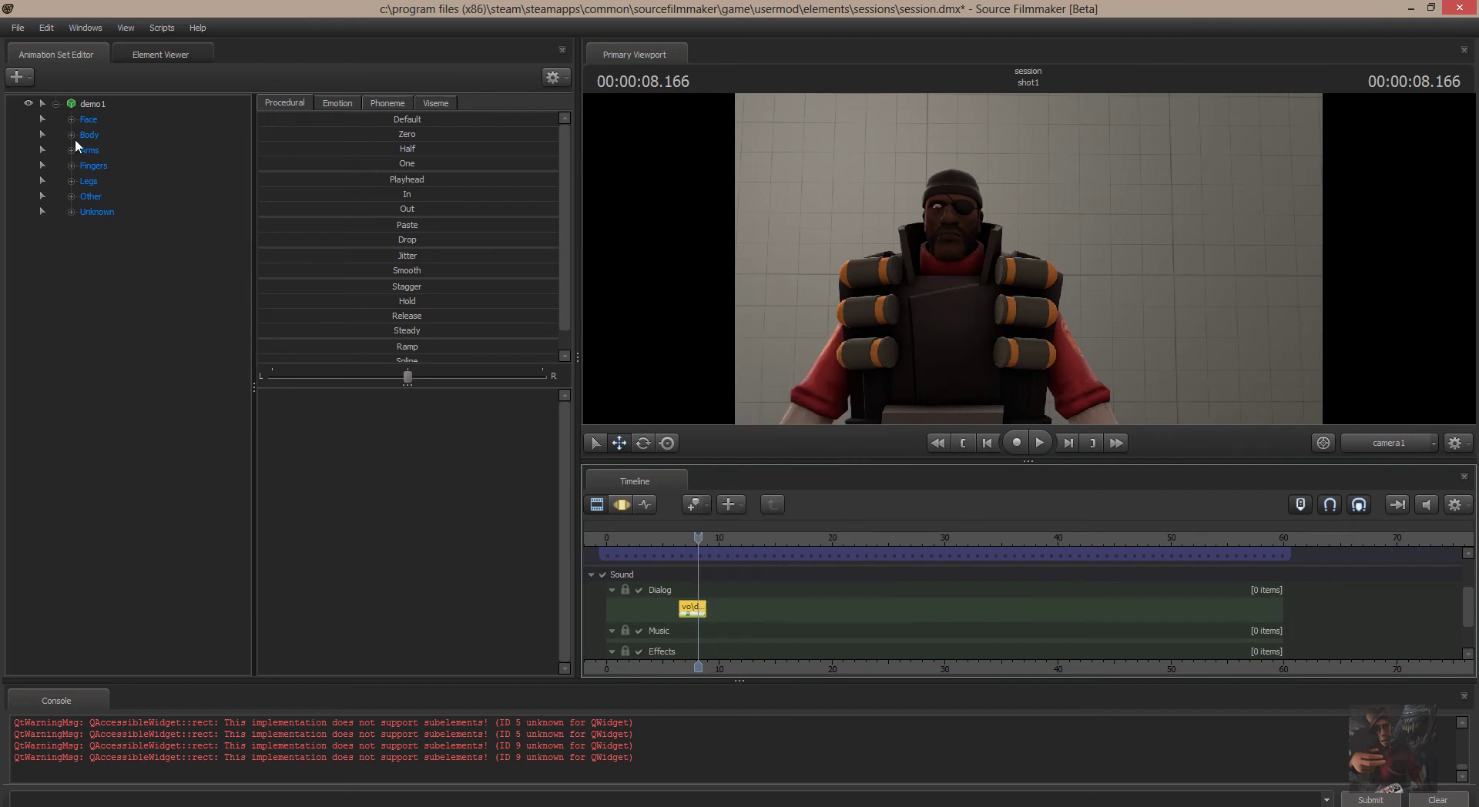
left_click(88, 120)
right_click(95, 119)
left_click(143, 200)
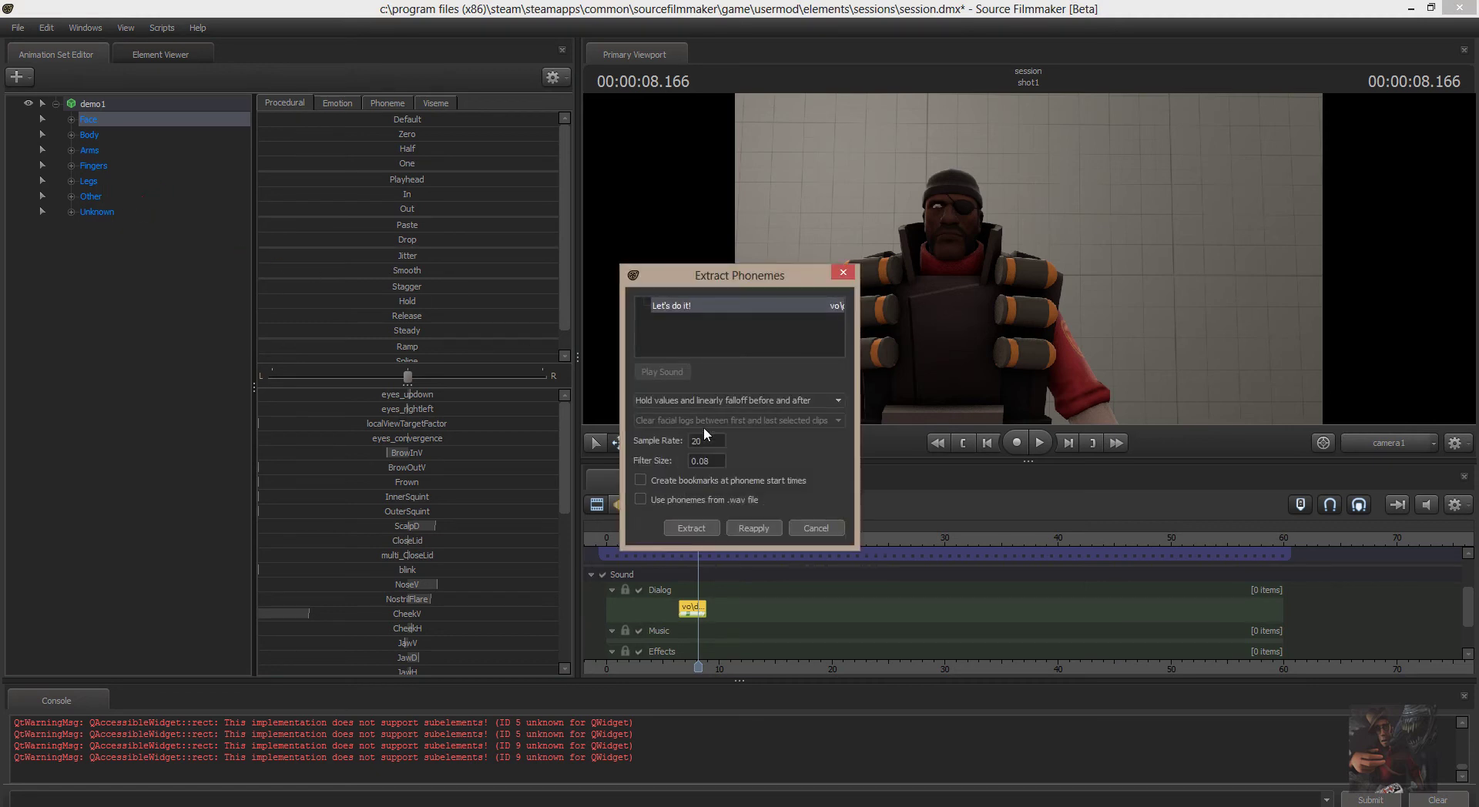
left_click(688, 527)
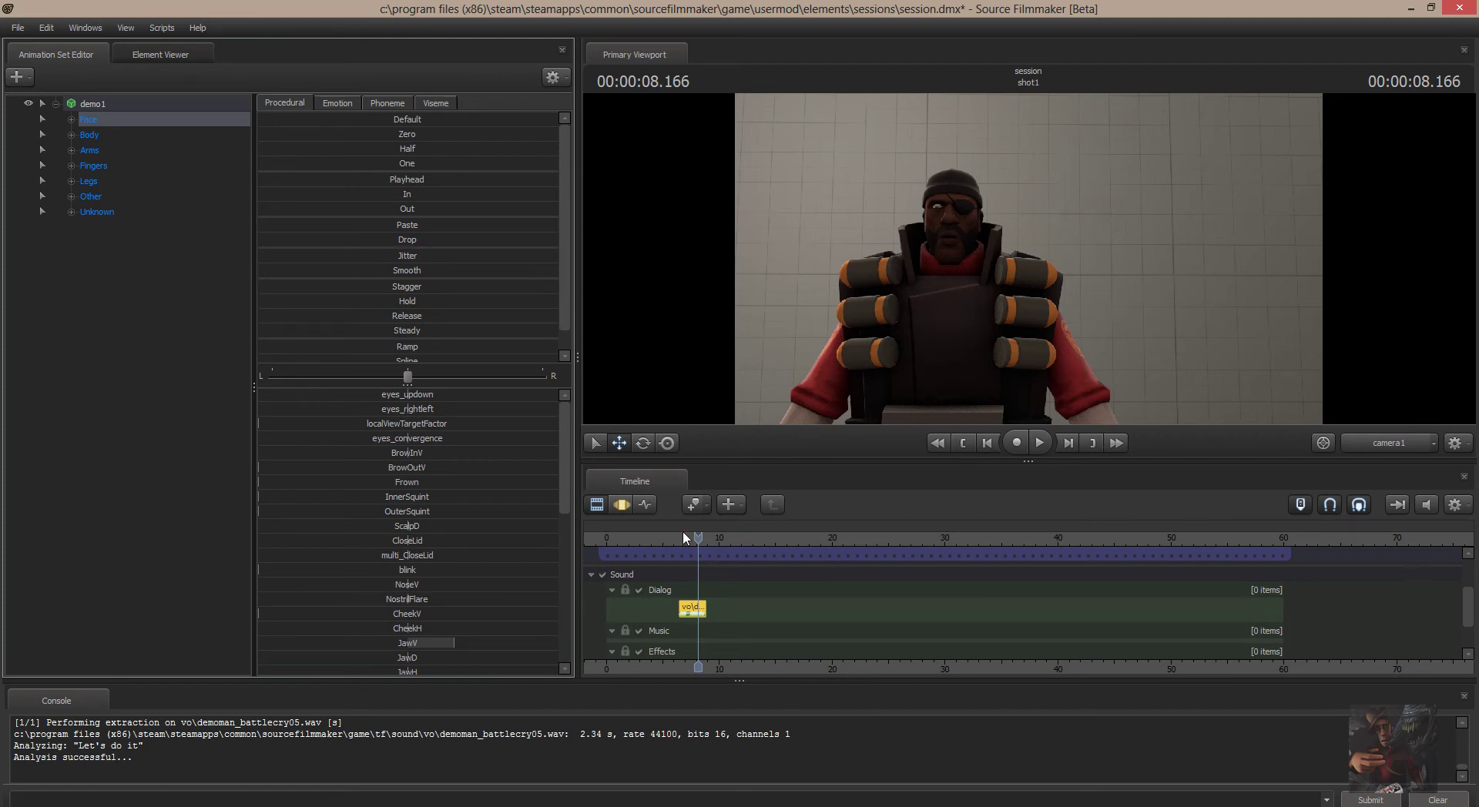
Scrub back to about 5 seconds and play the lip-synced dialog, stopping at 10.833 s
left_click(707, 541)
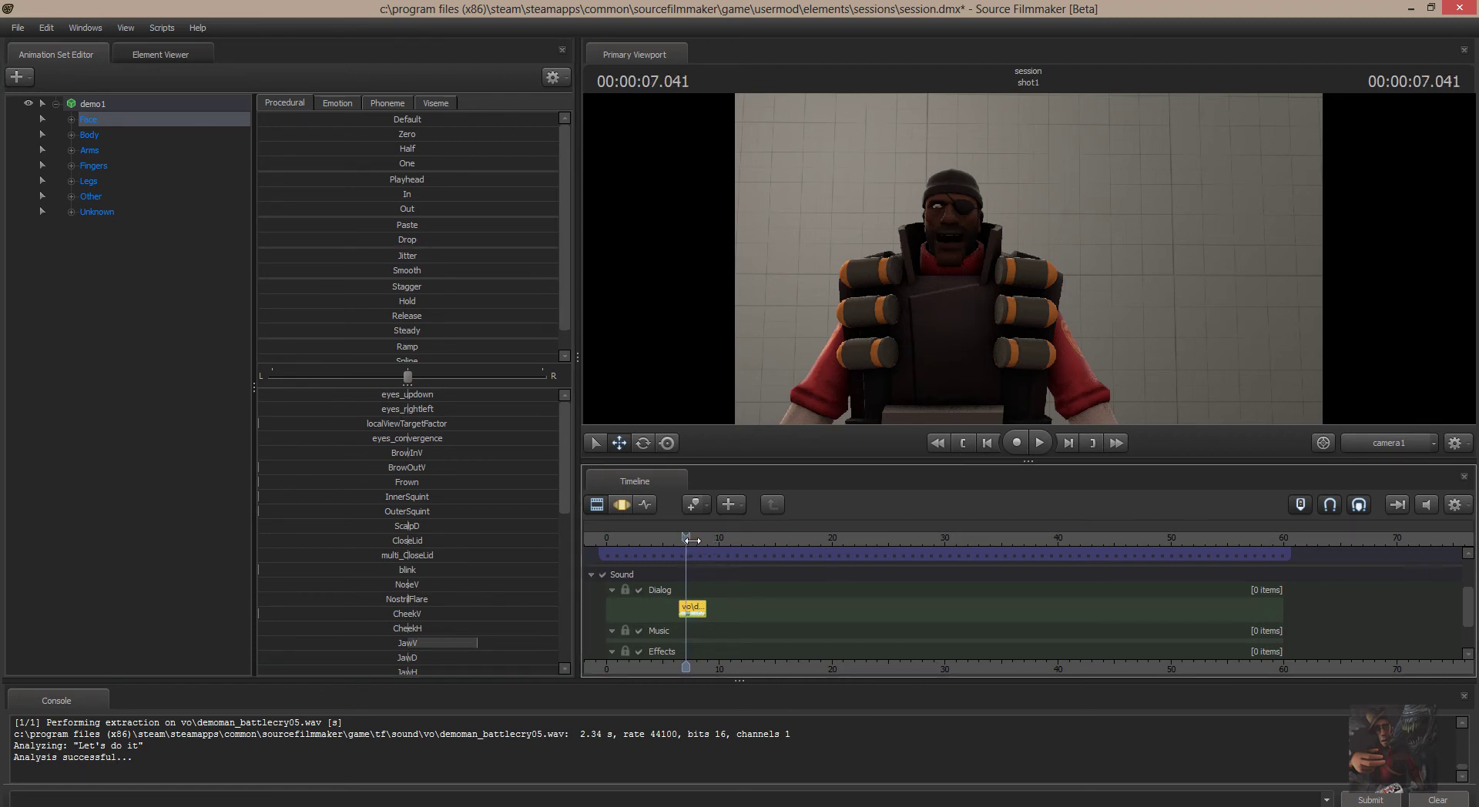
left_click_drag(707, 541, 672, 540)
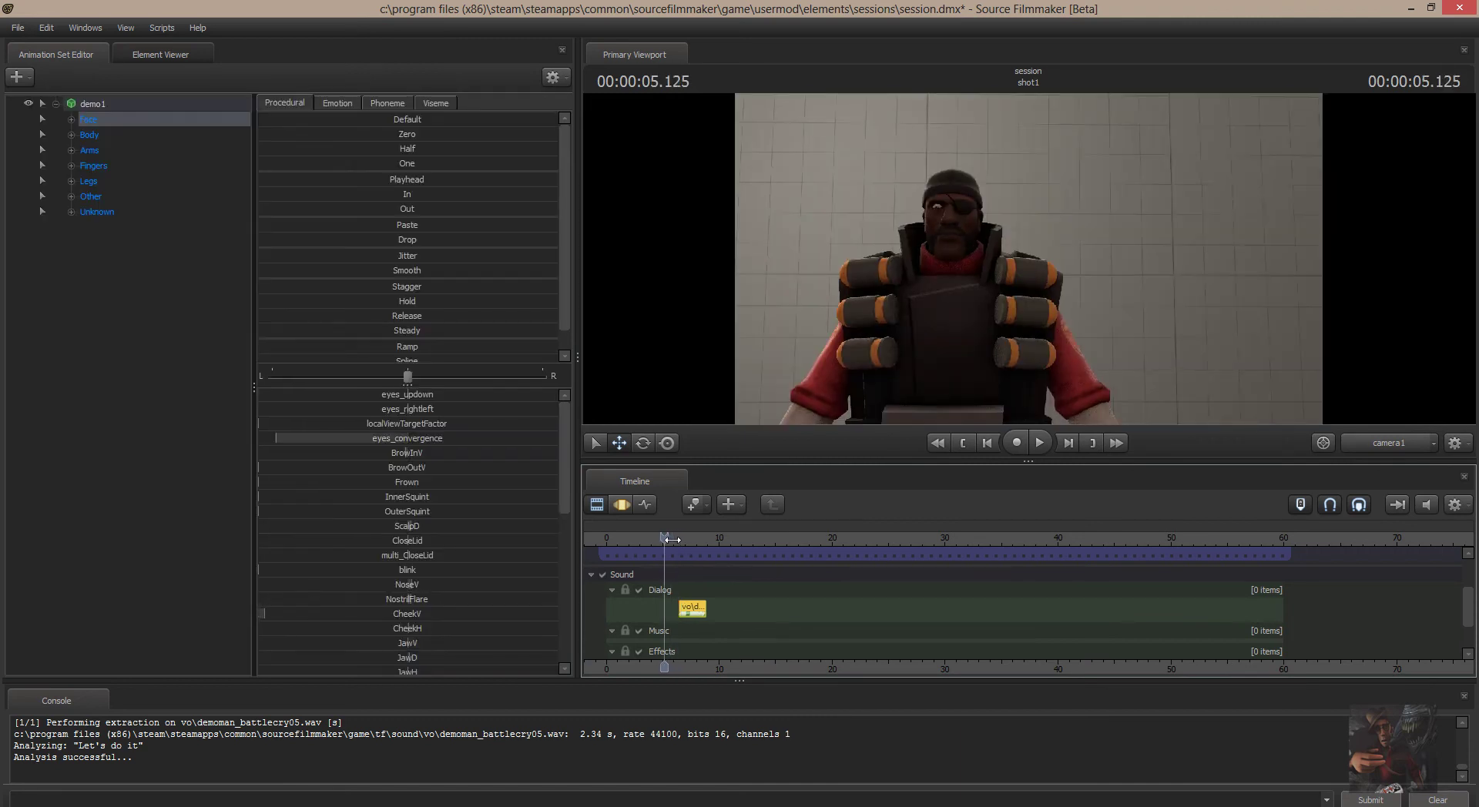
left_click(1039, 442)
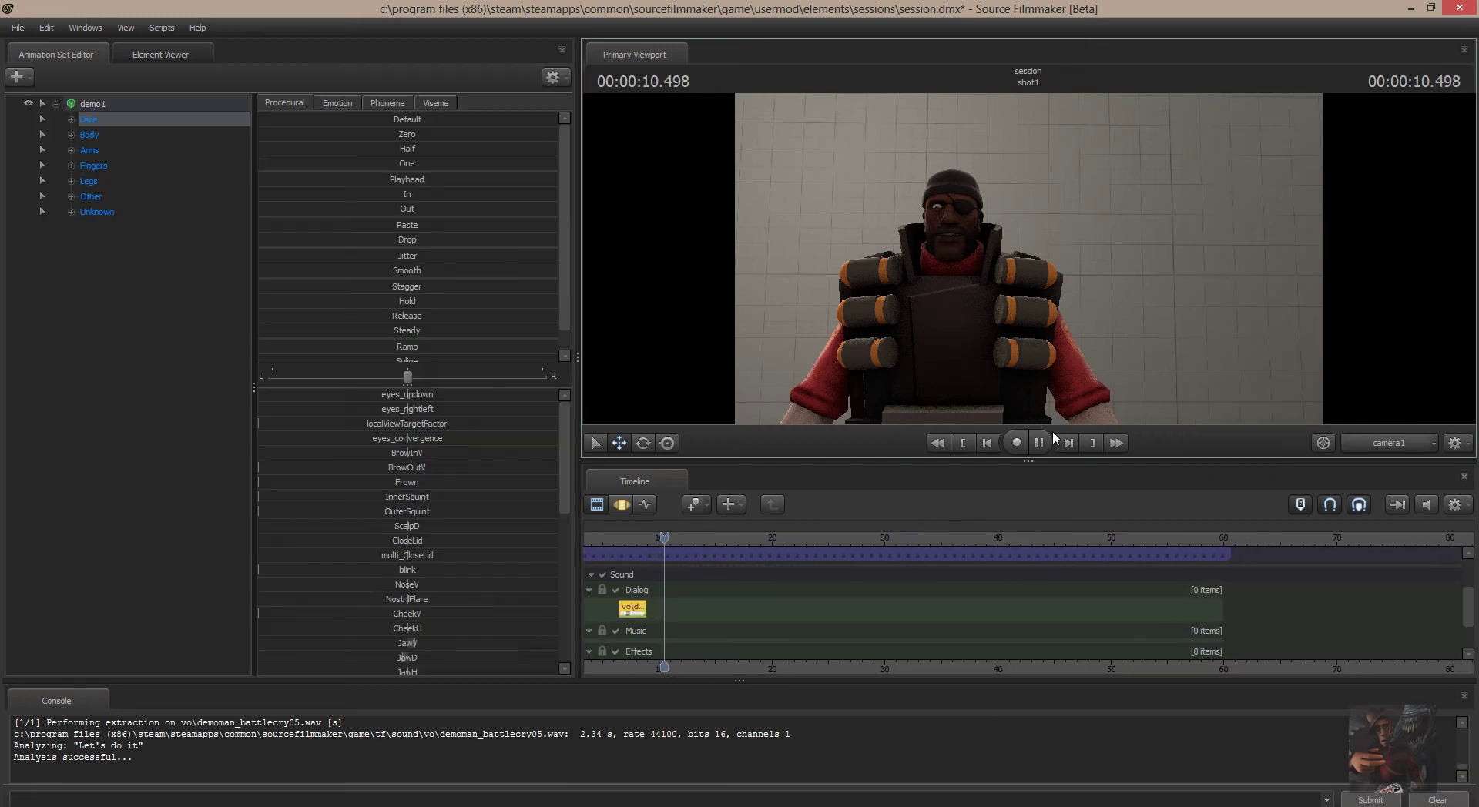
key("space")
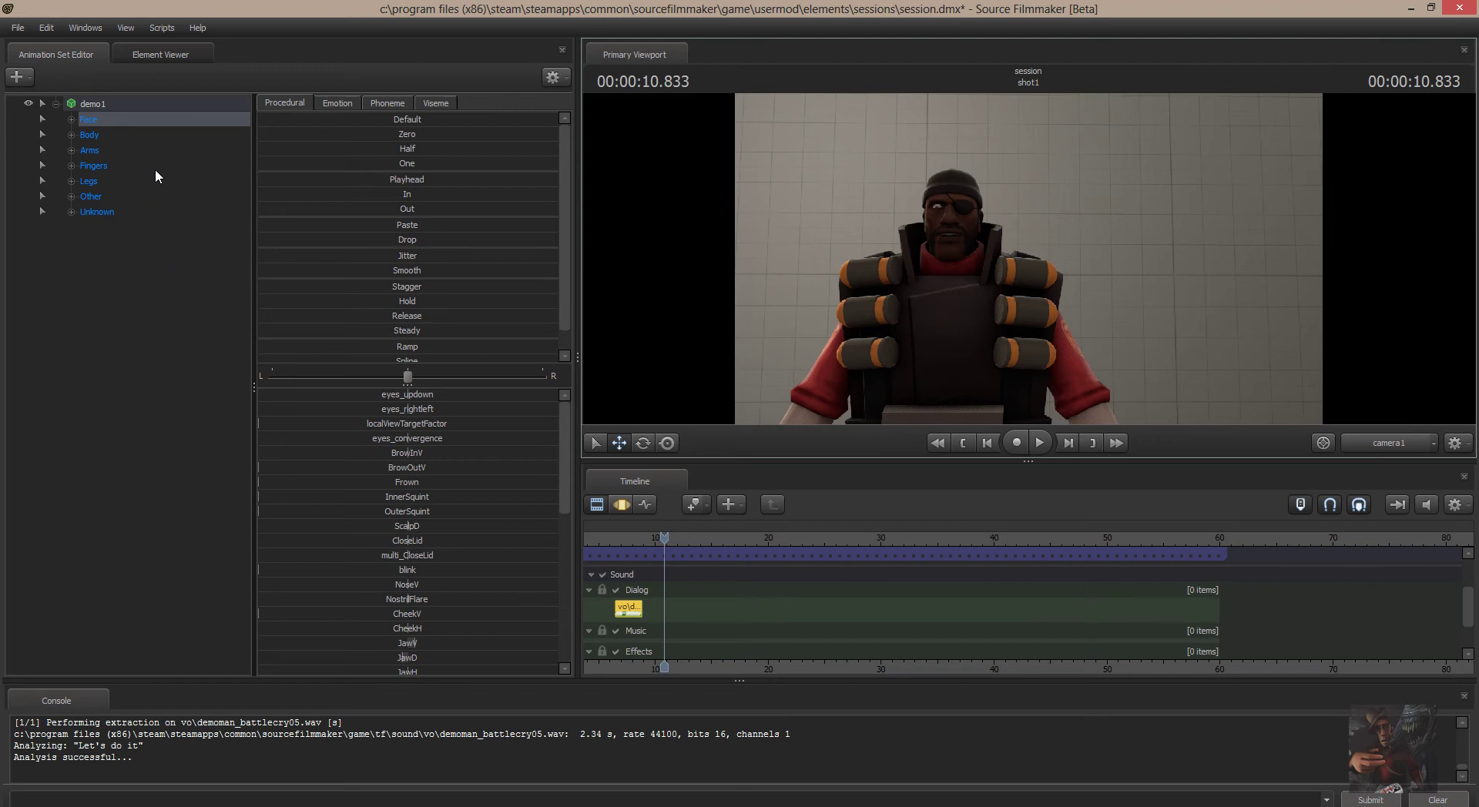
Show demo1's AnimationSet data in the Element Viewer
left_click(96, 103)
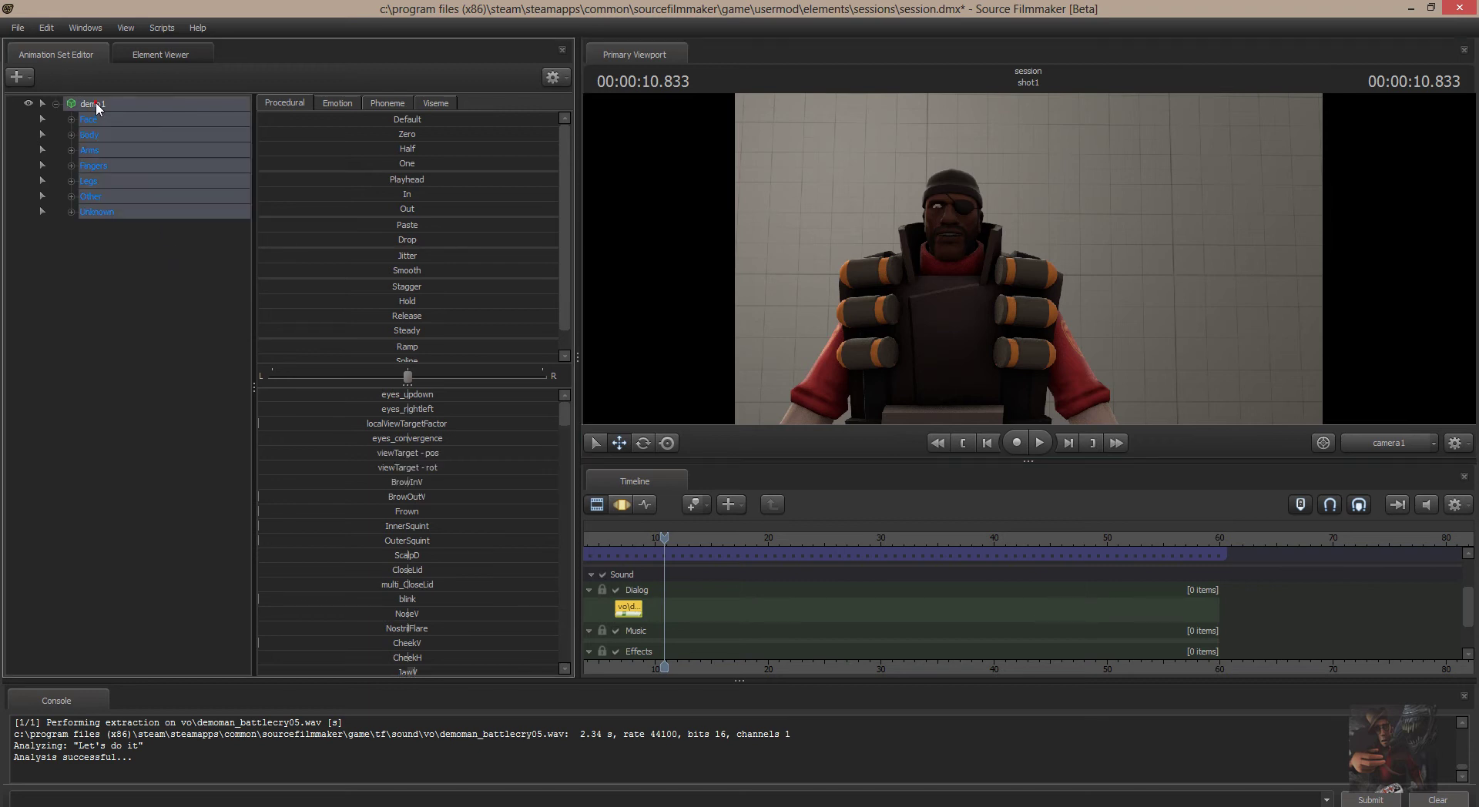
right_click(96, 102)
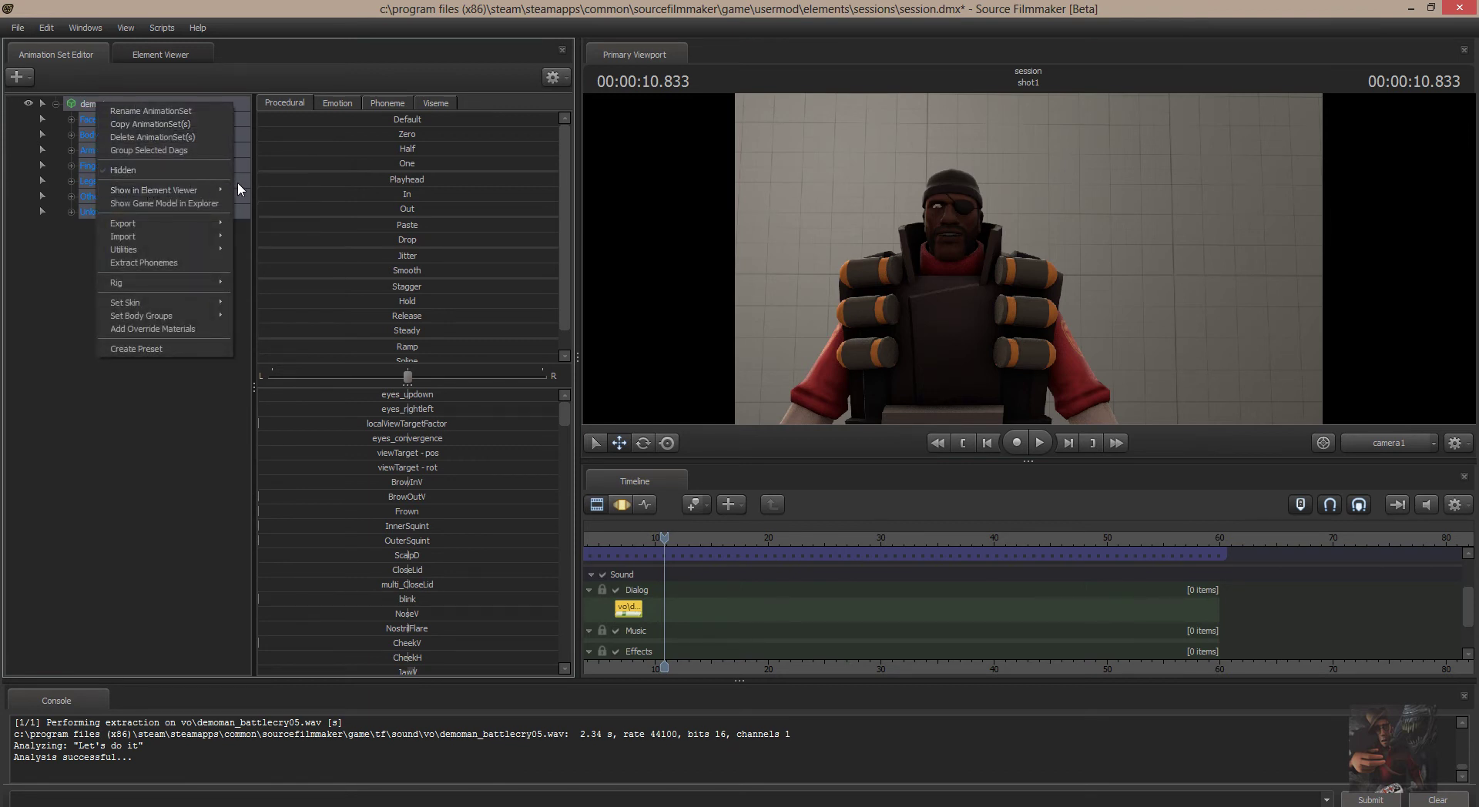
mouse_move(154, 189)
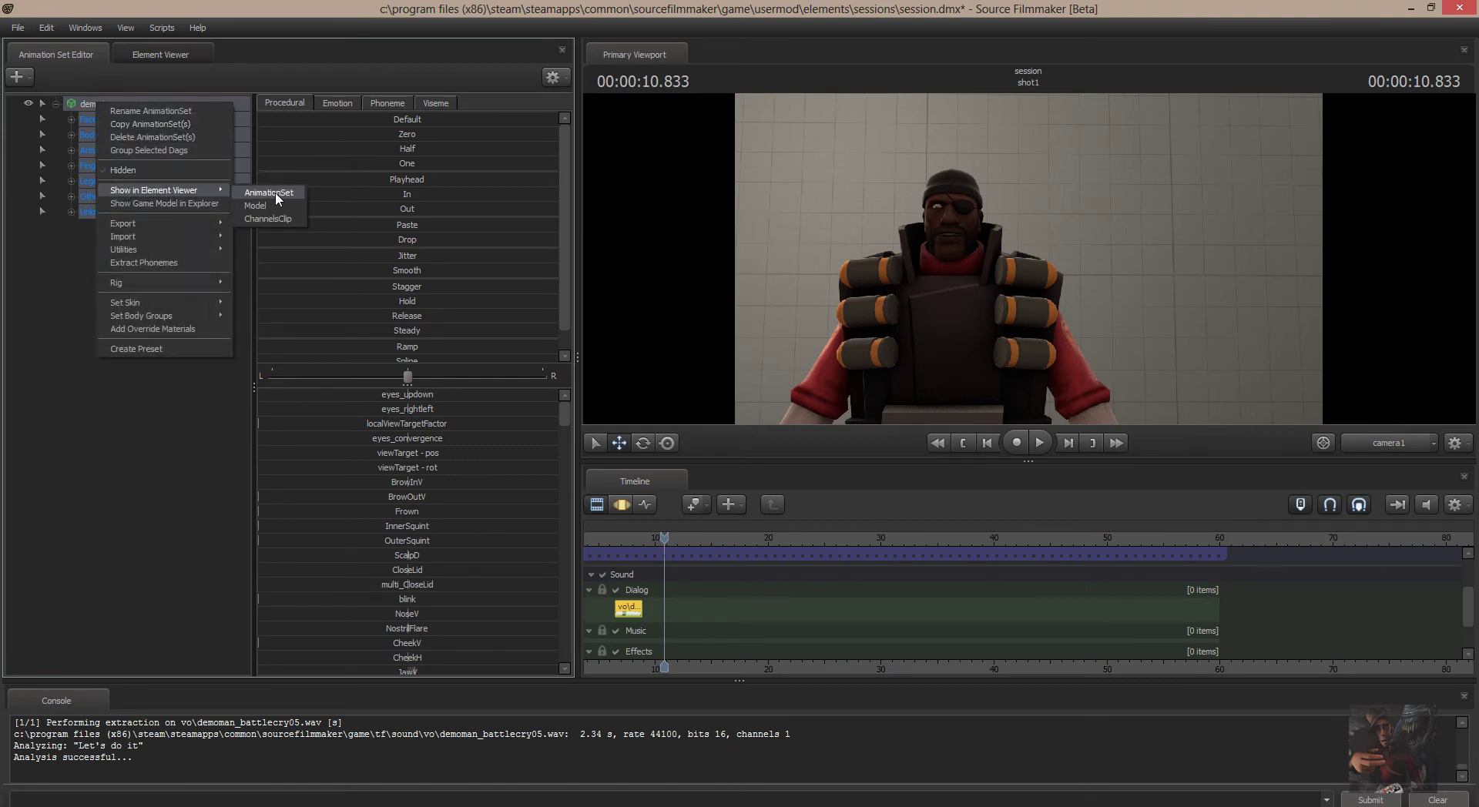
left_click(276, 195)
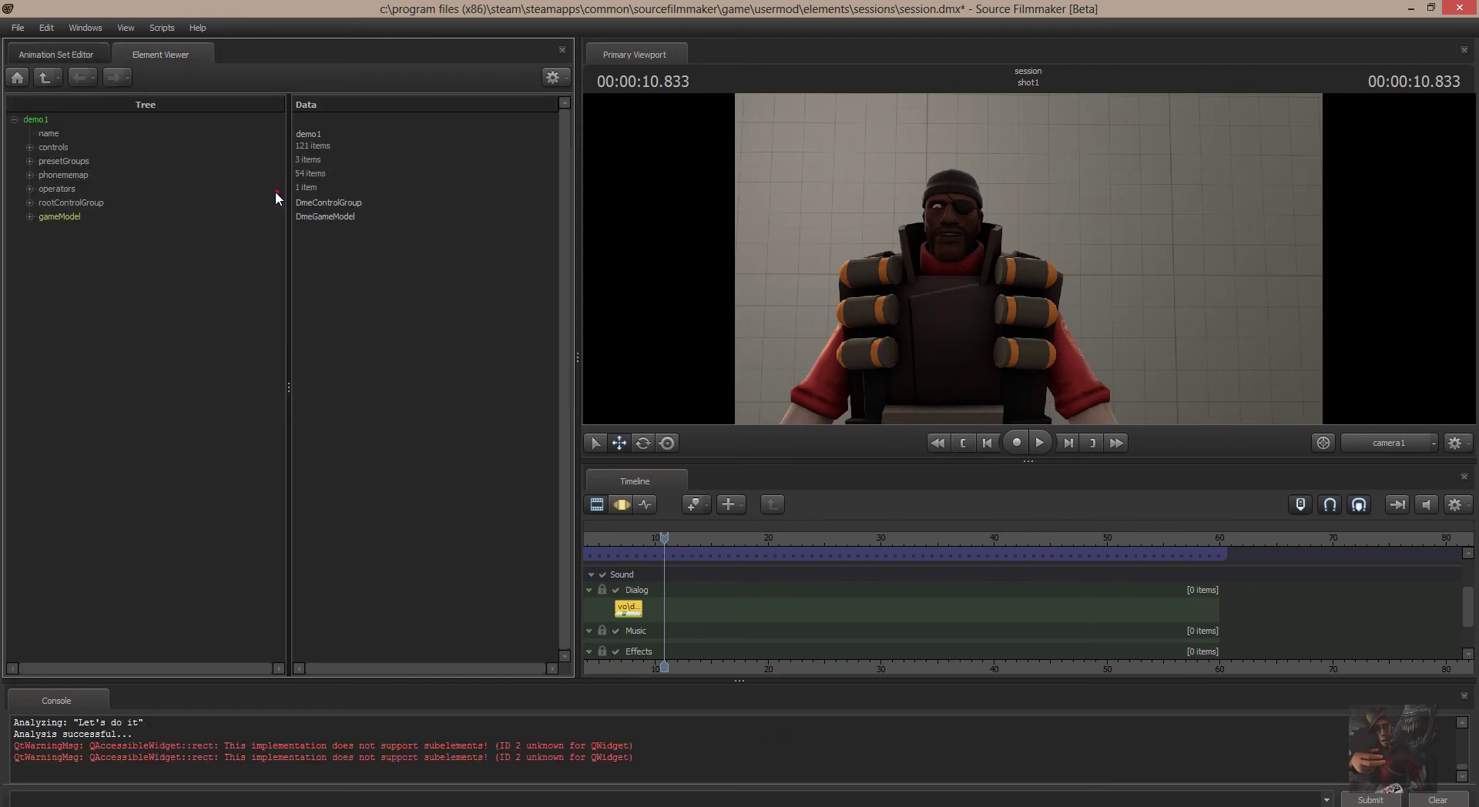
Export demo1's Emotion preset group as demoEmotion.dmx in the DemoPresets folder
left_click(30, 161)
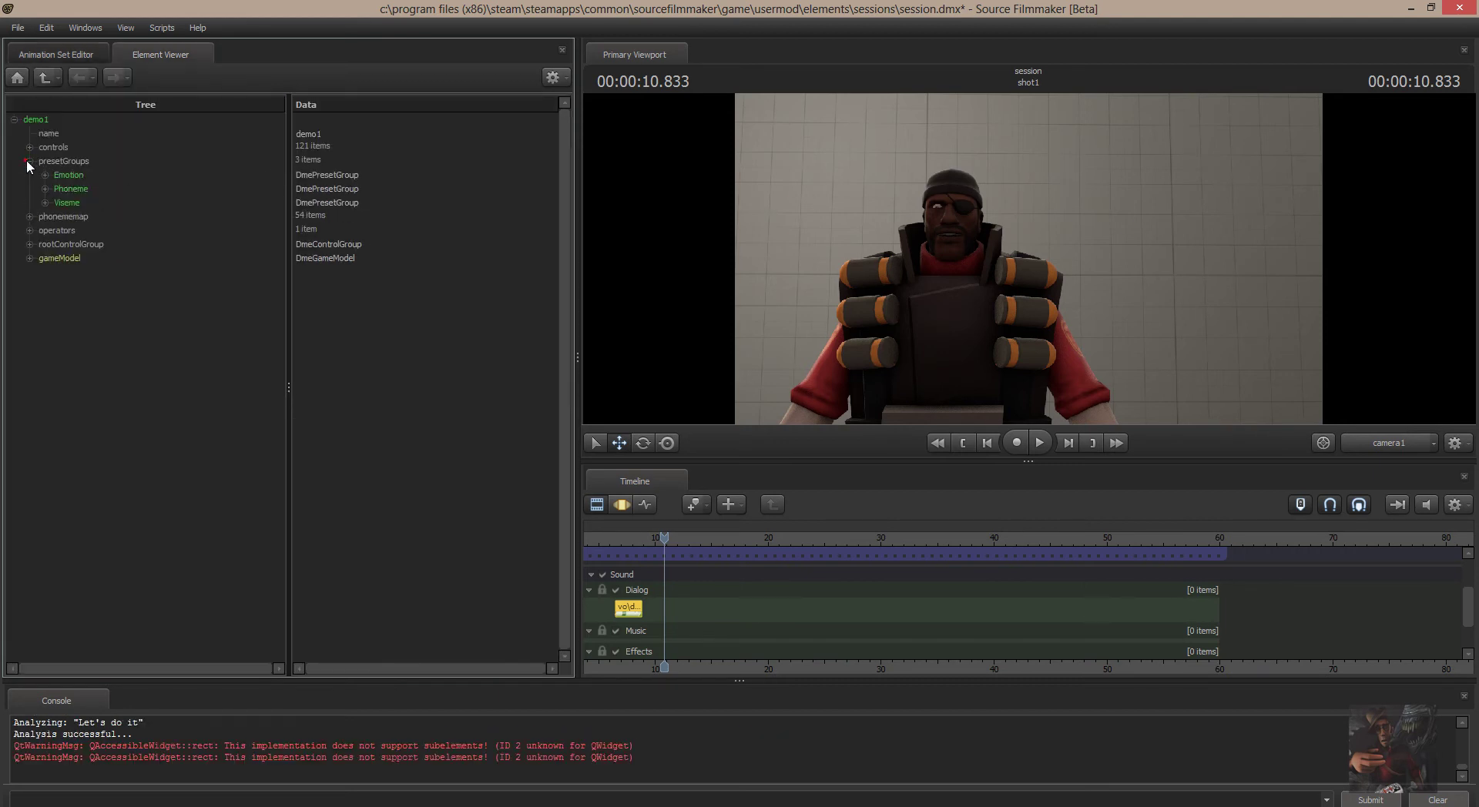
right_click(67, 174)
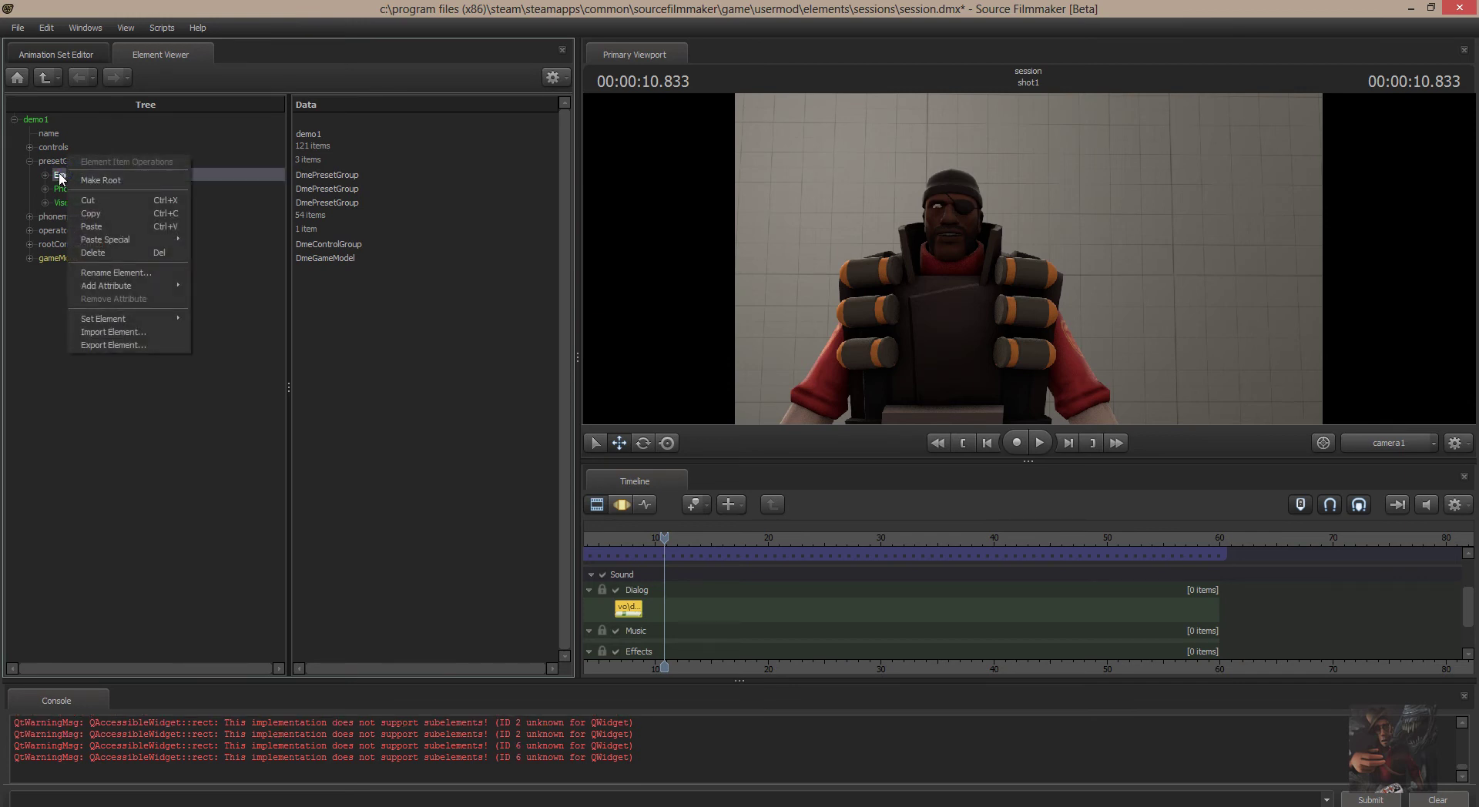
left_click(114, 345)
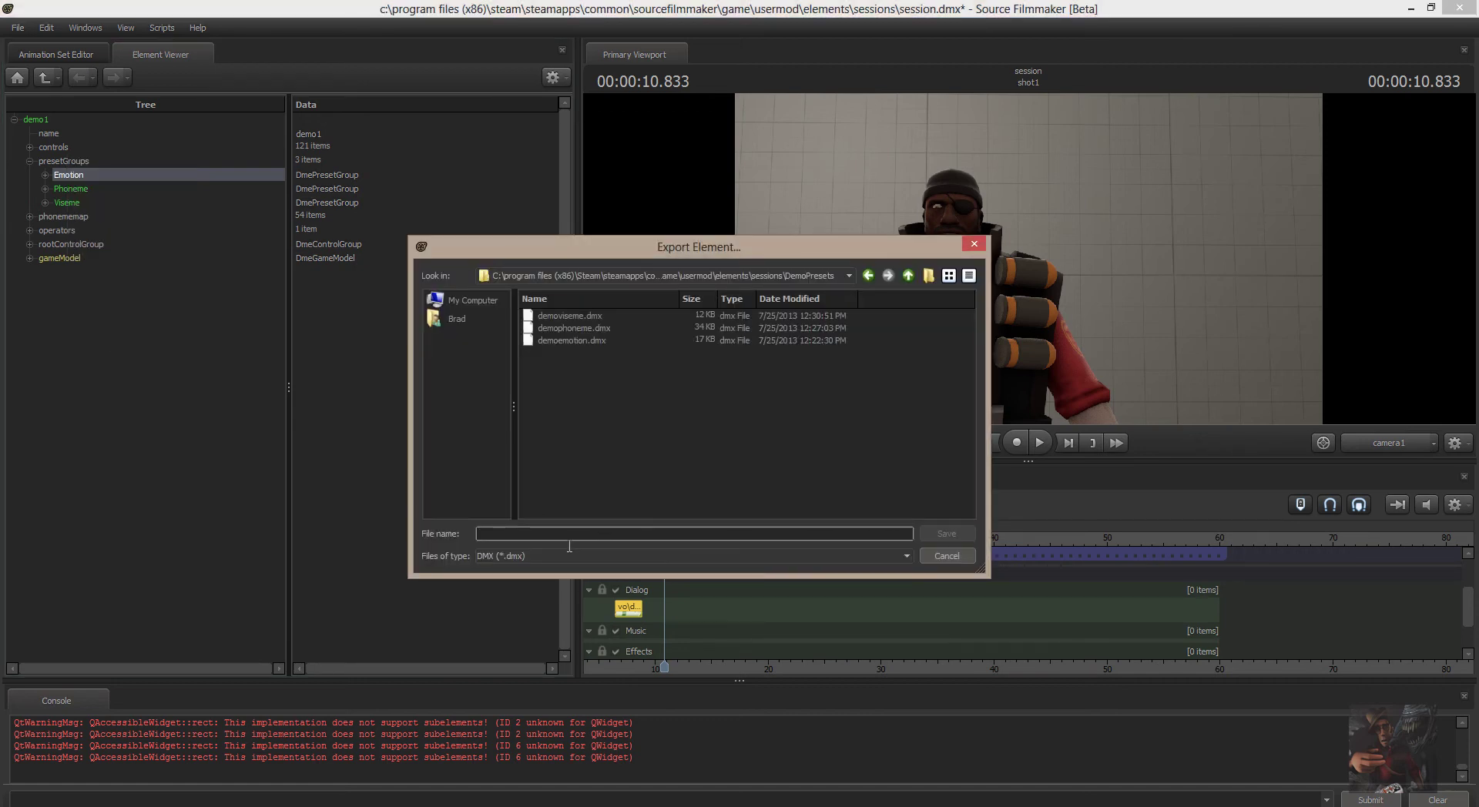
type("demo")
type("Emotion")
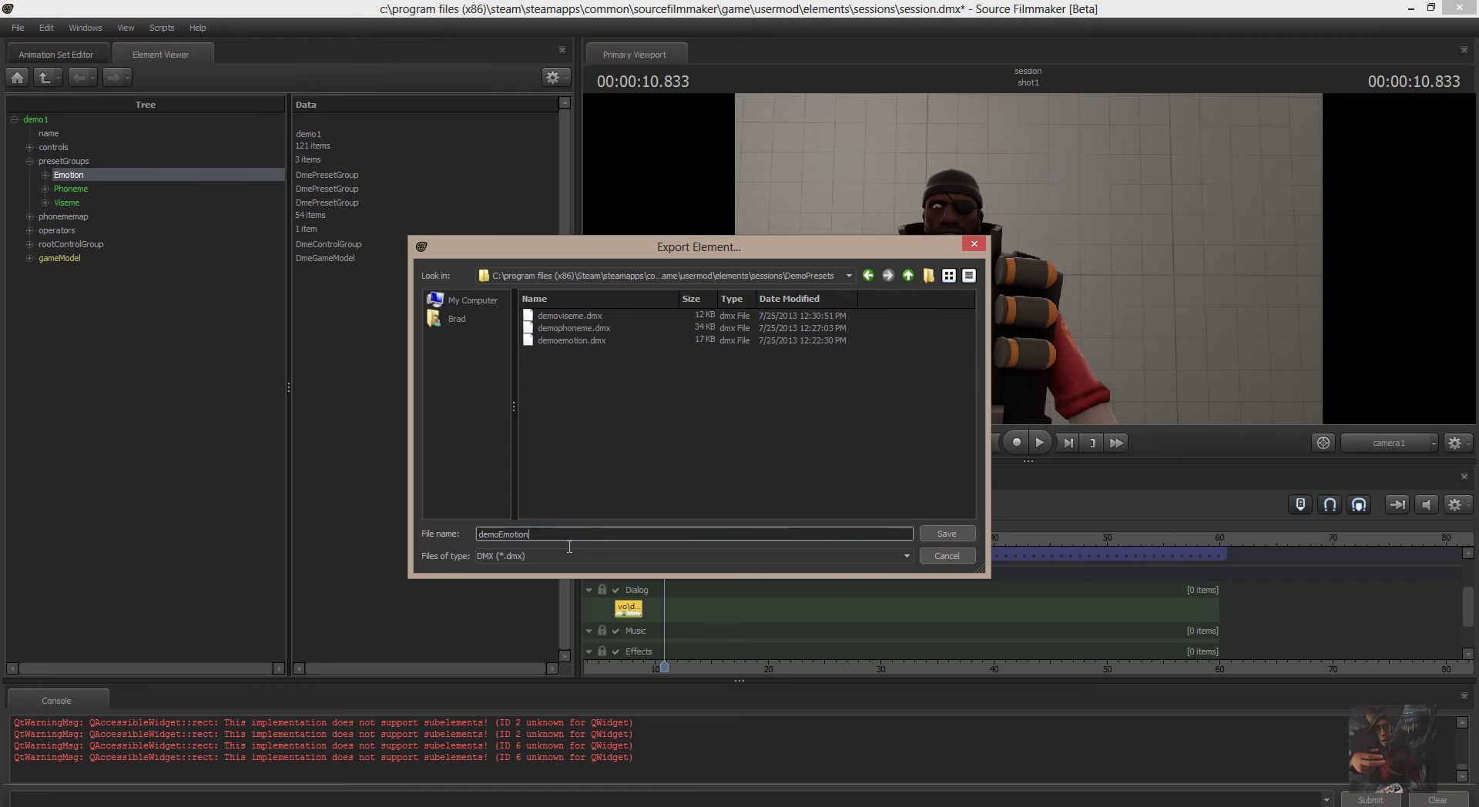
left_click(946, 531)
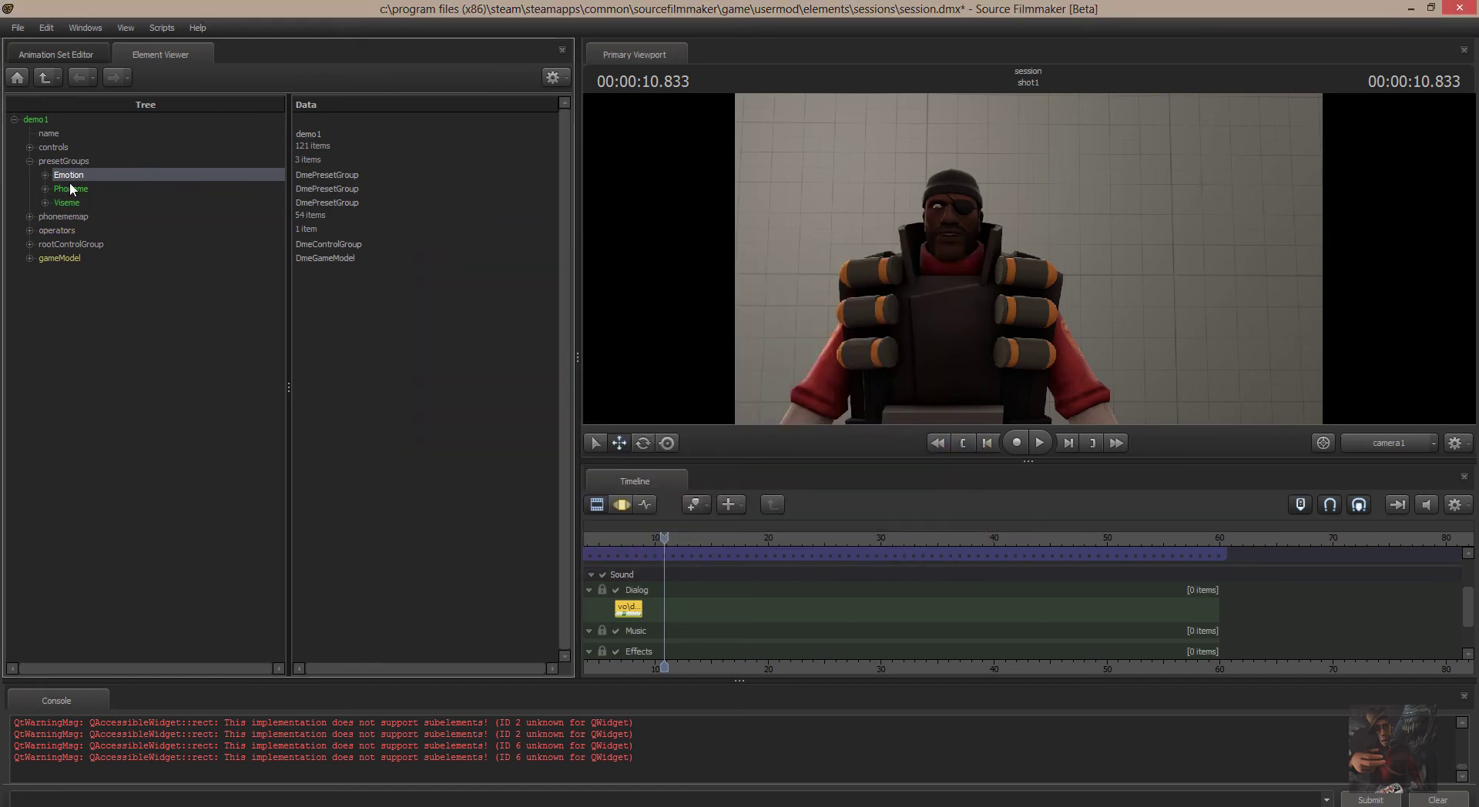
Export the Phoneme preset group as demoPhoneme.dmx in the DemoPresets folder
left_click(76, 191)
right_click(110, 187)
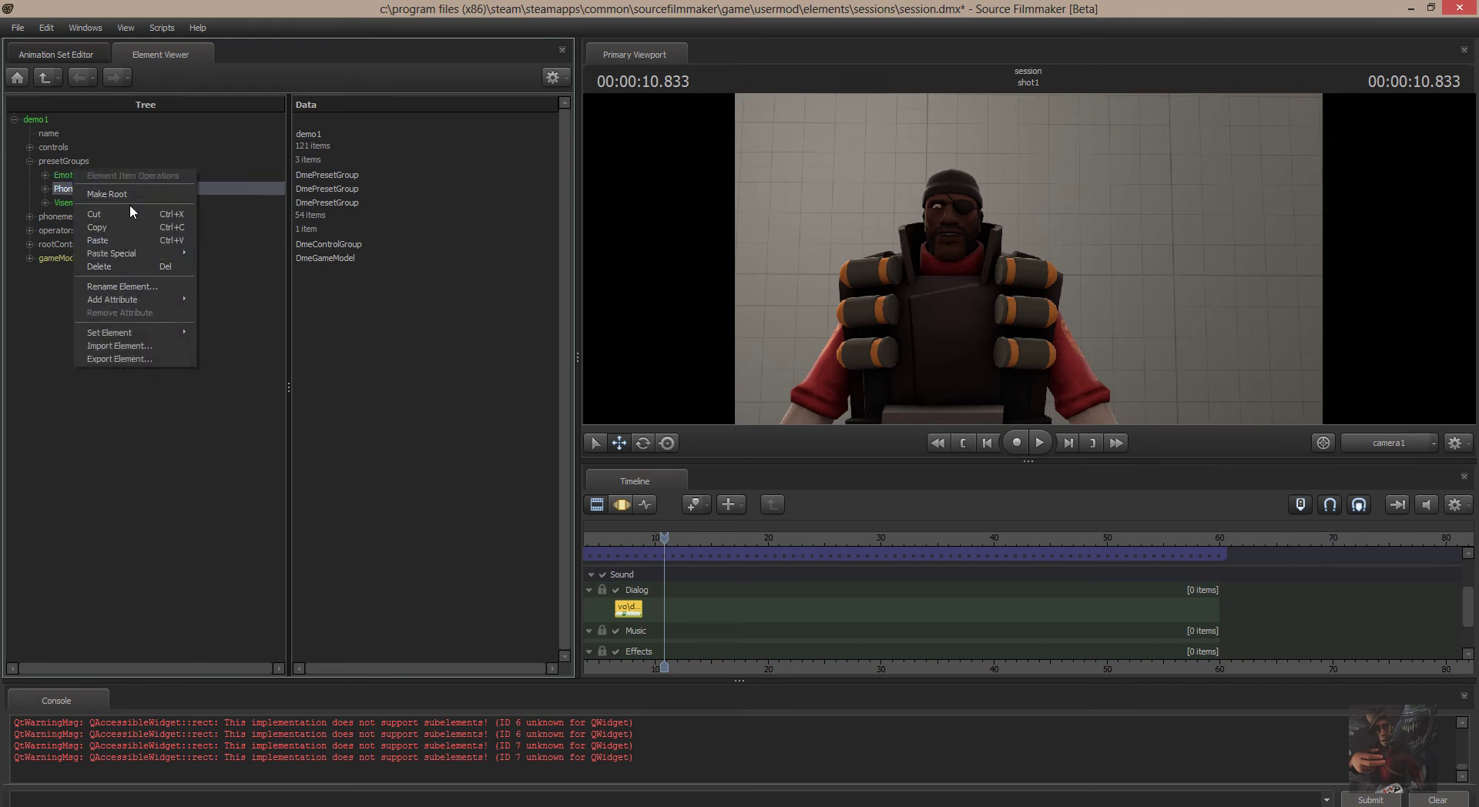
left_click(120, 358)
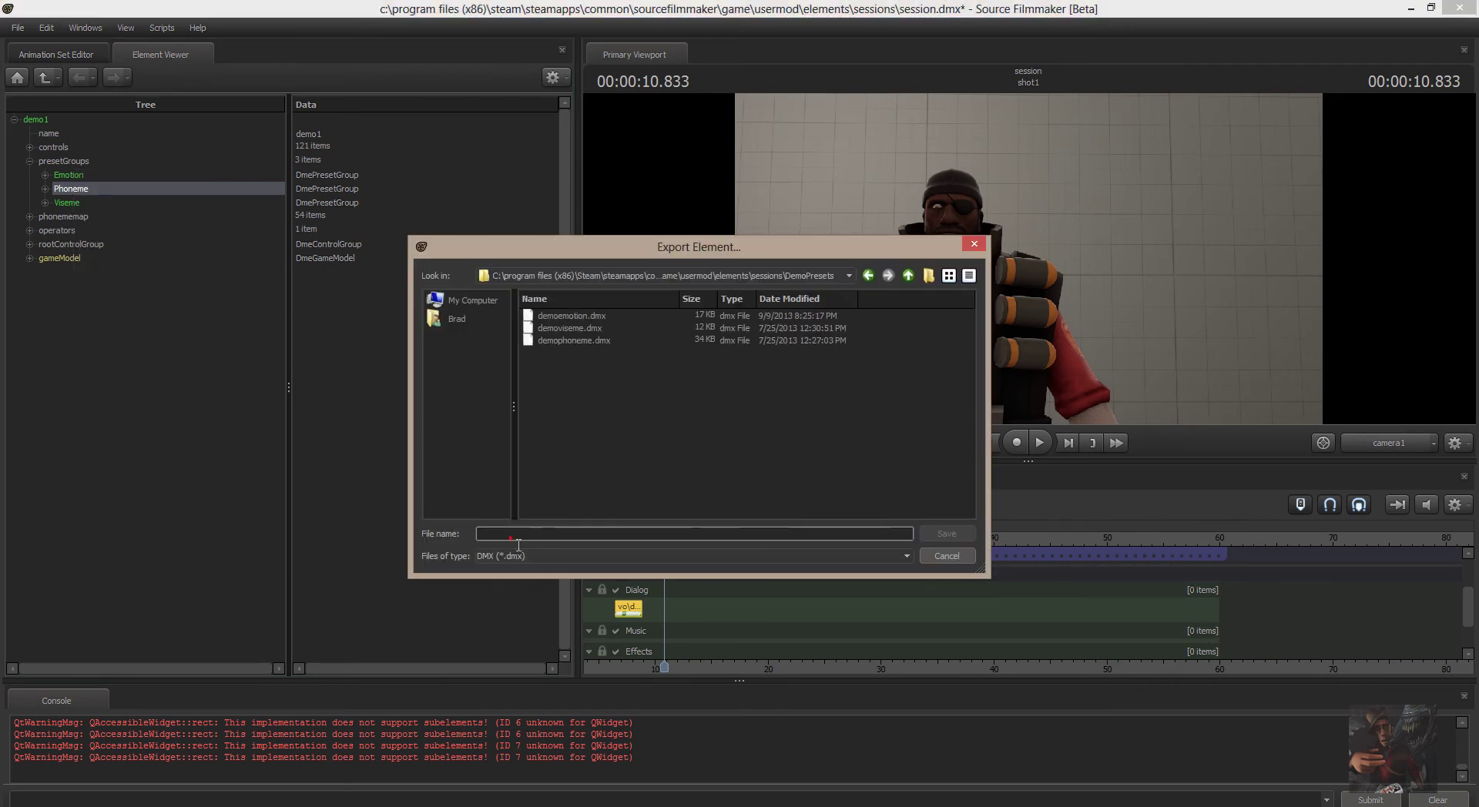
type("de")
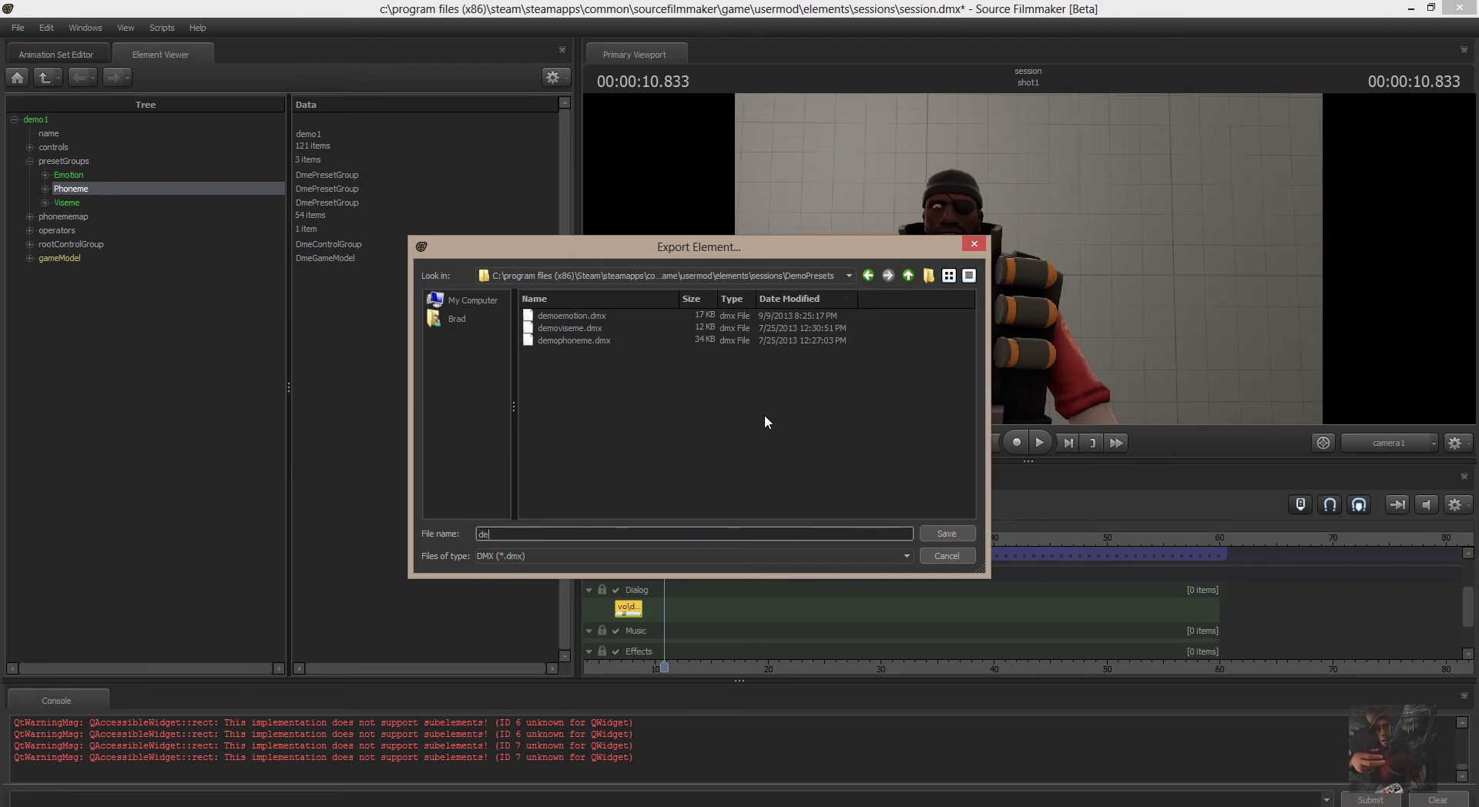
type("m")
type("o")
type("me")
left_click(945, 533)
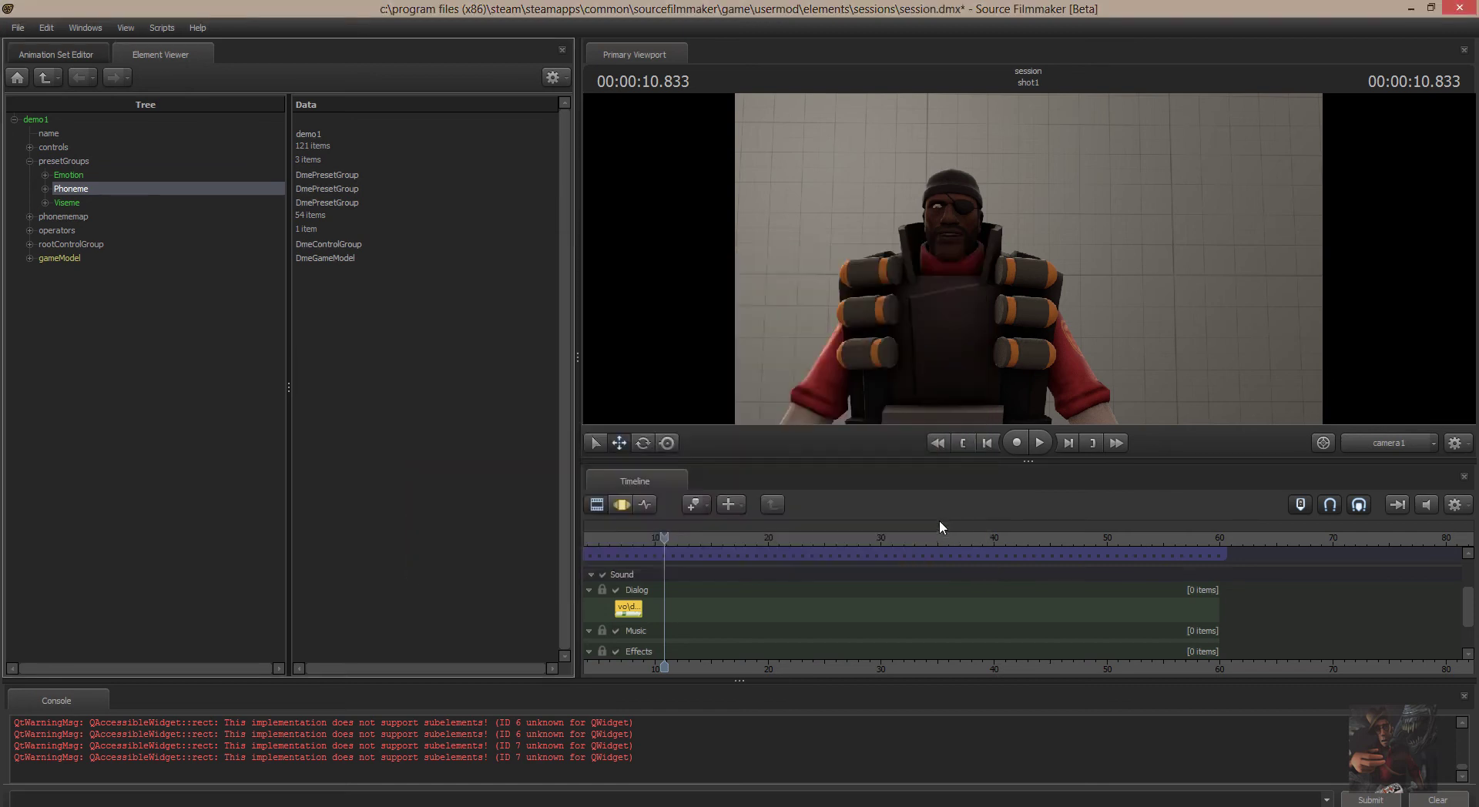
Export the Viseme preset group as a demoviseme DMX file in DemoPresets
left_click(61, 200)
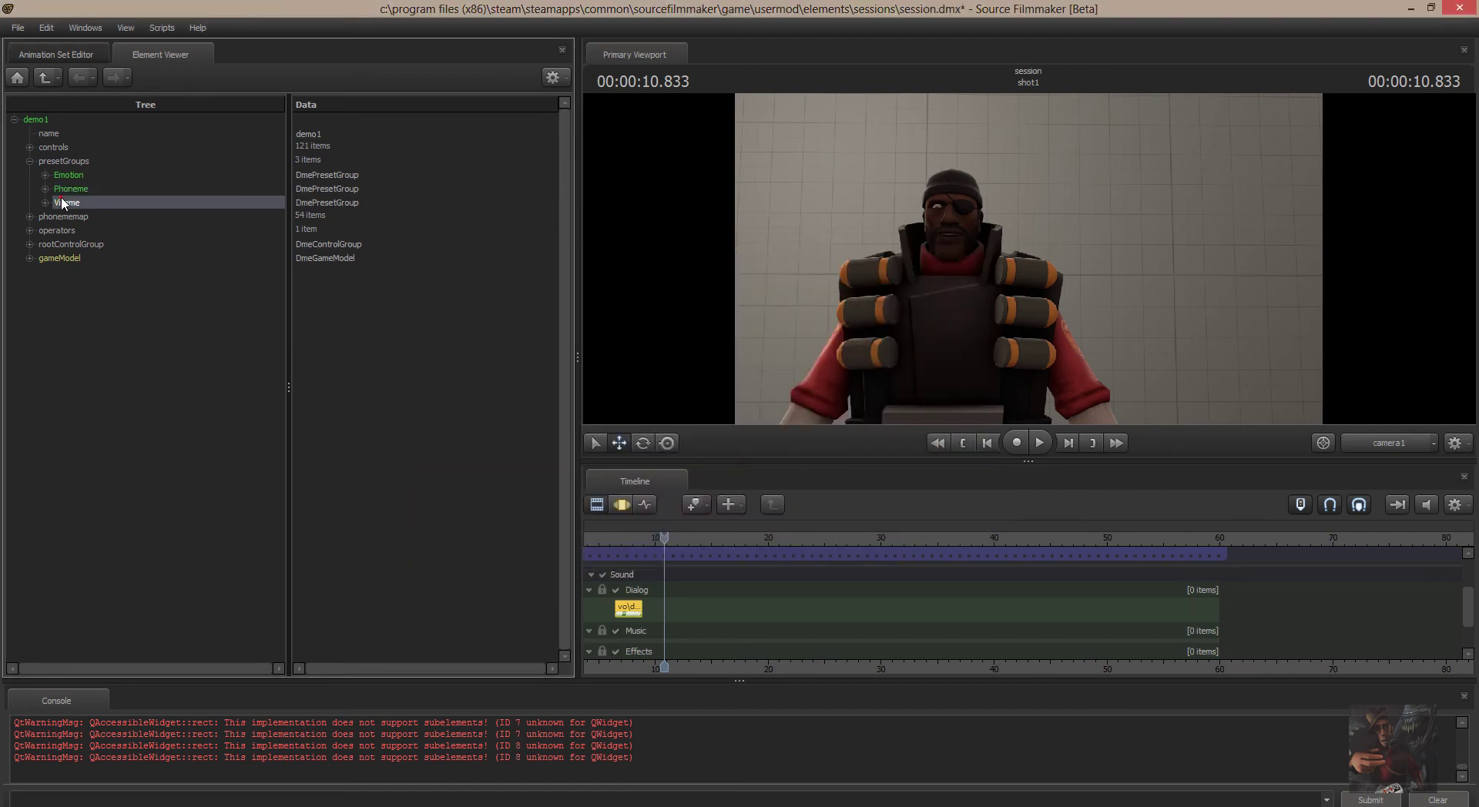
right_click(66, 200)
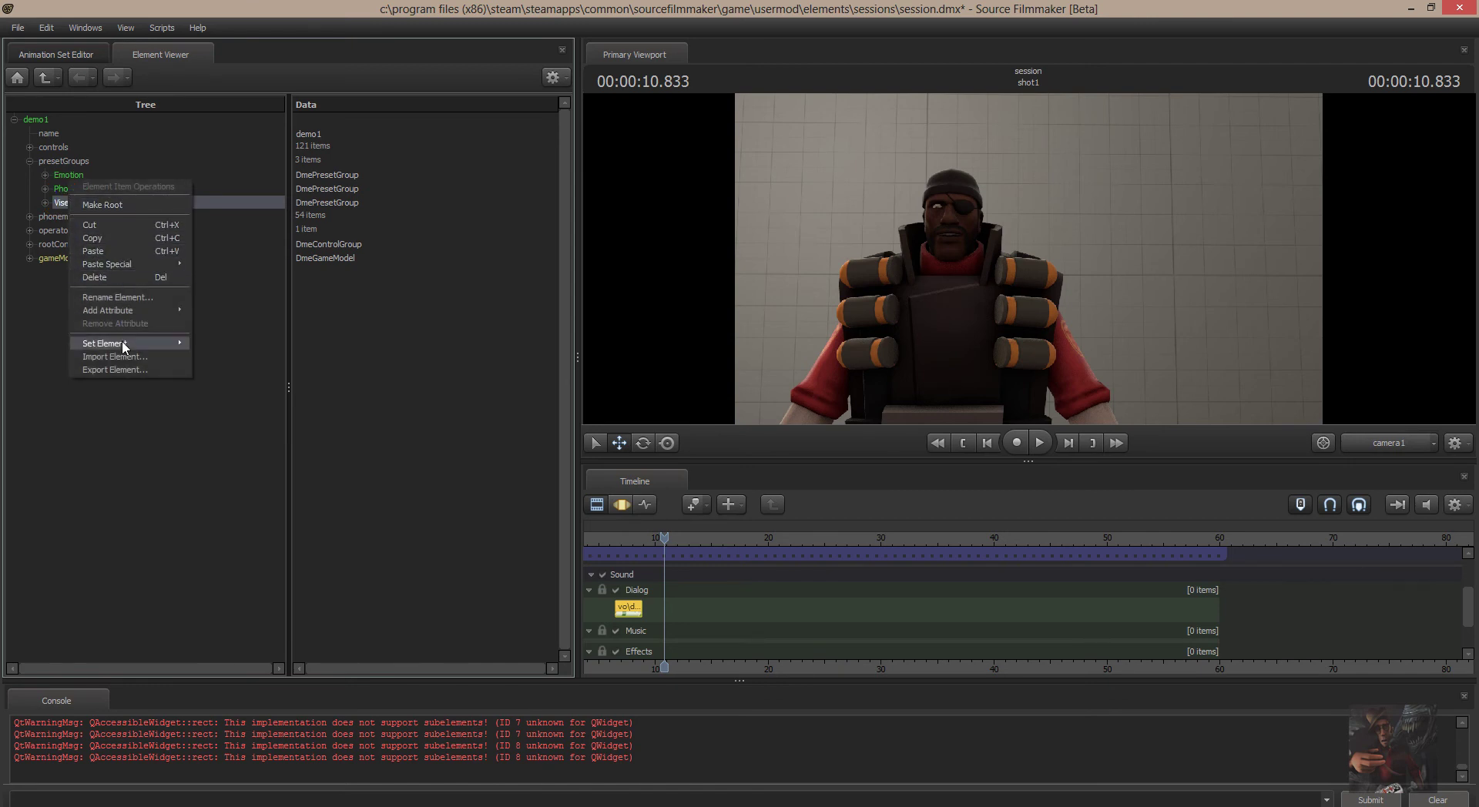
left_click(115, 369)
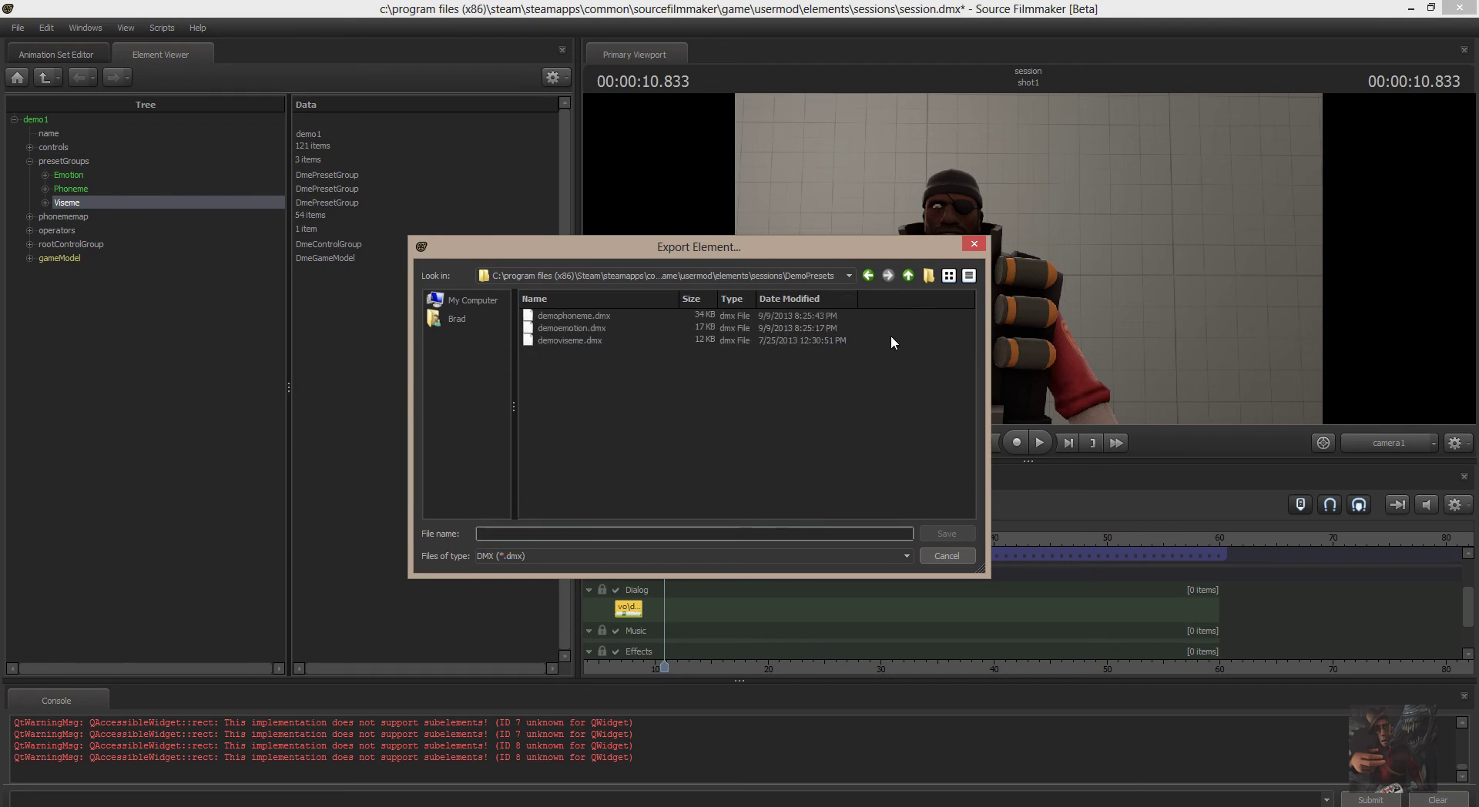
type("dem")
type("oVise")
type("ment.")
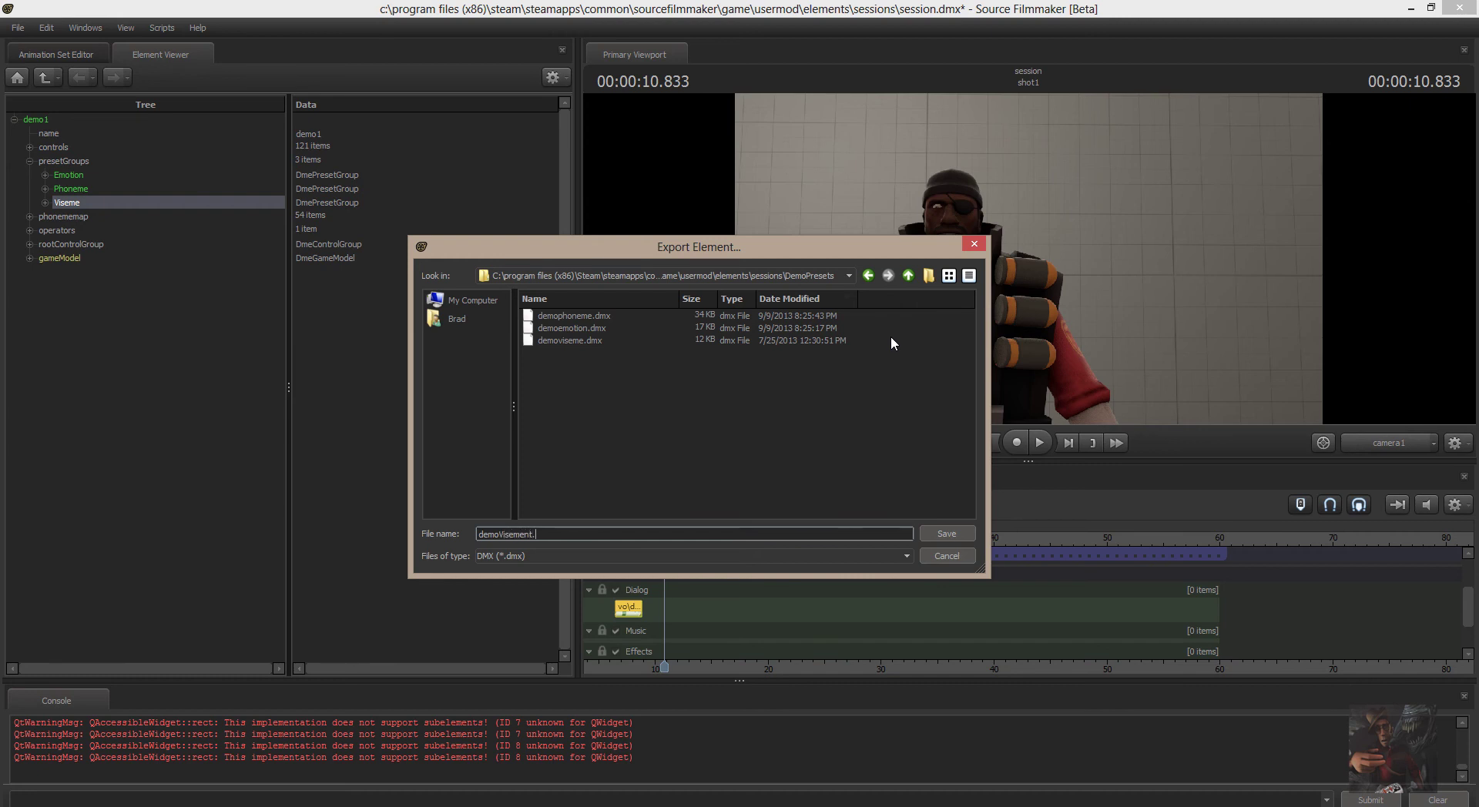
type("dmx")
left_click(941, 531)
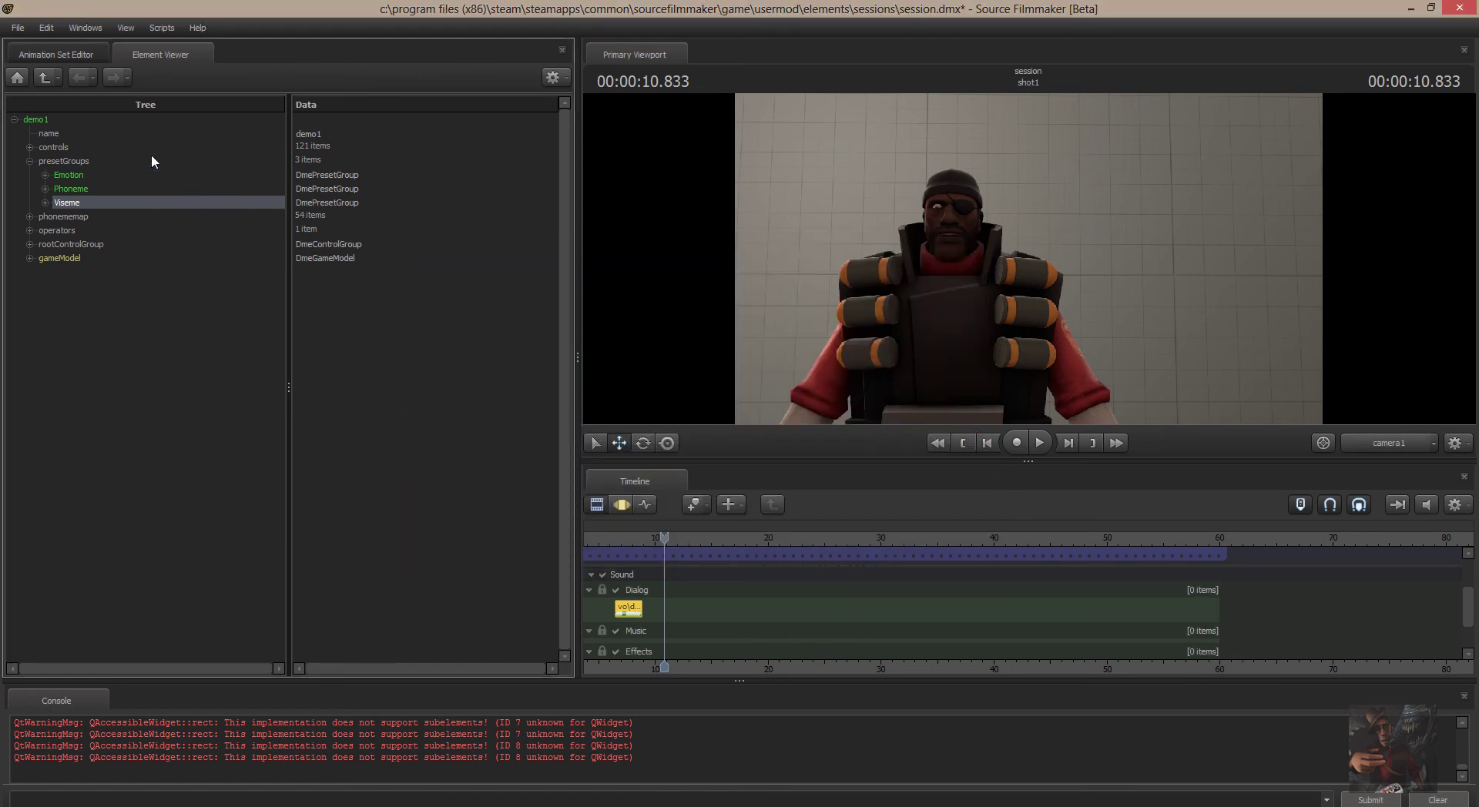
Reopen demo1's element tree and expand its presetGroups
left_click(25, 57)
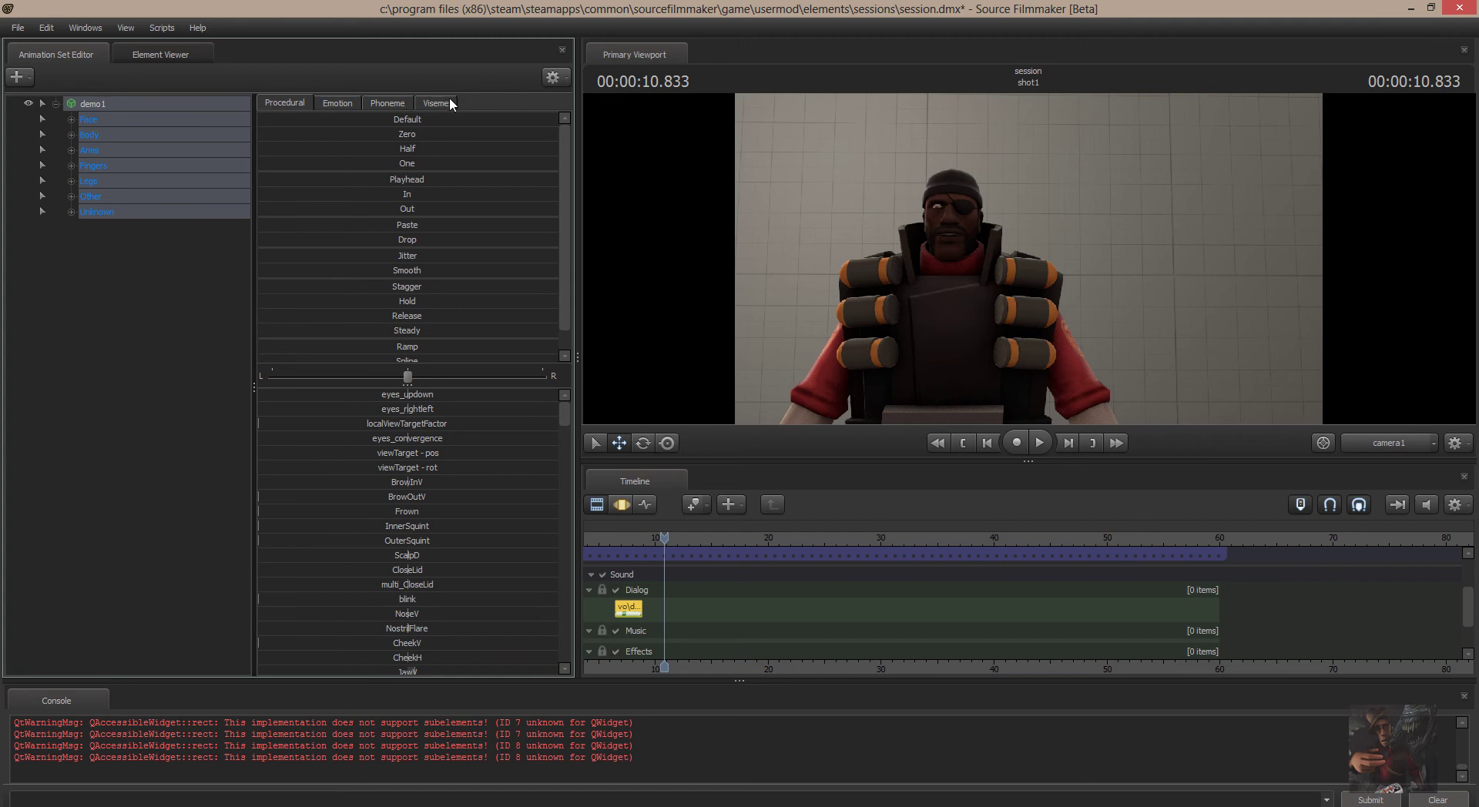
right_click(94, 105)
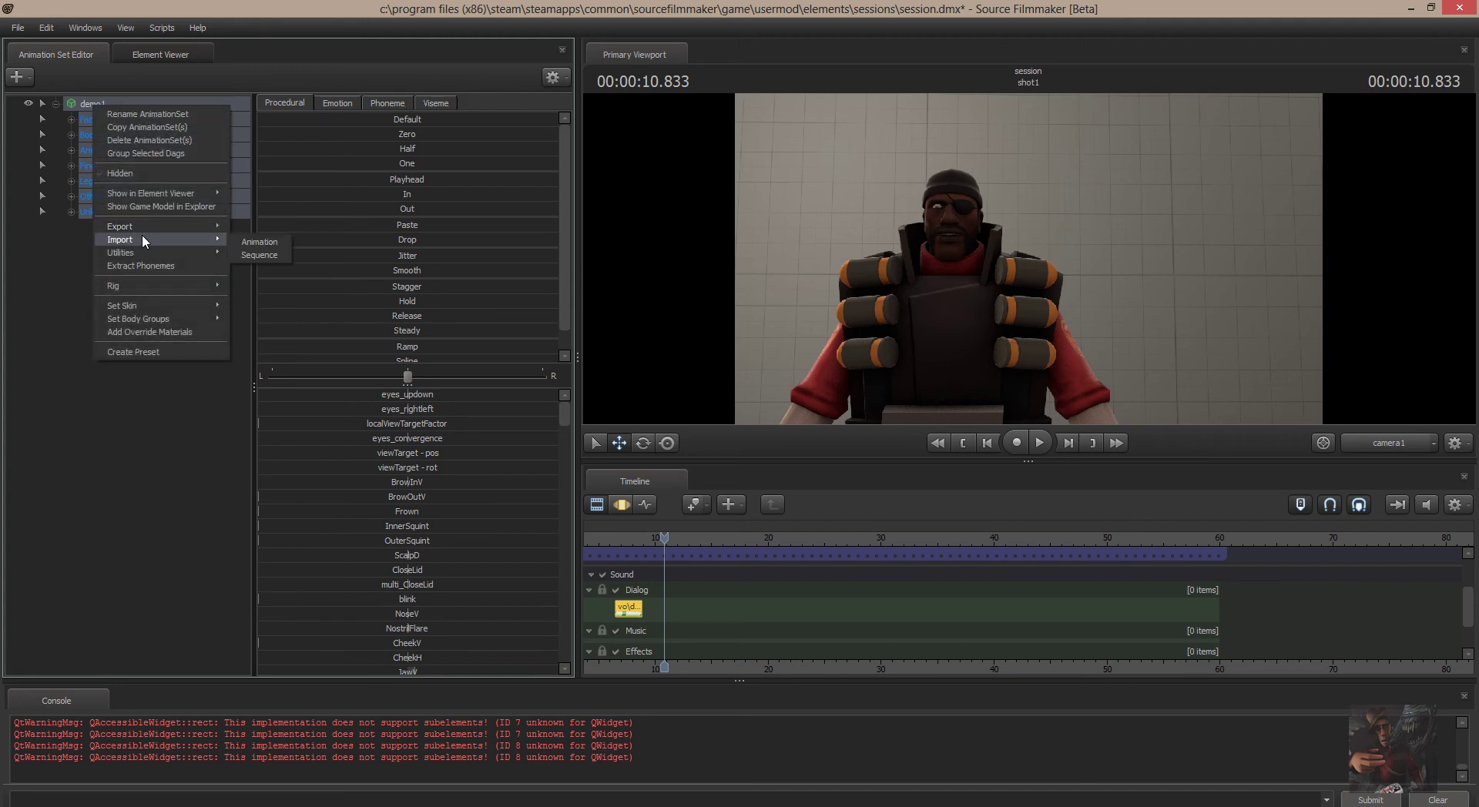
mouse_move(151, 193)
left_click(266, 196)
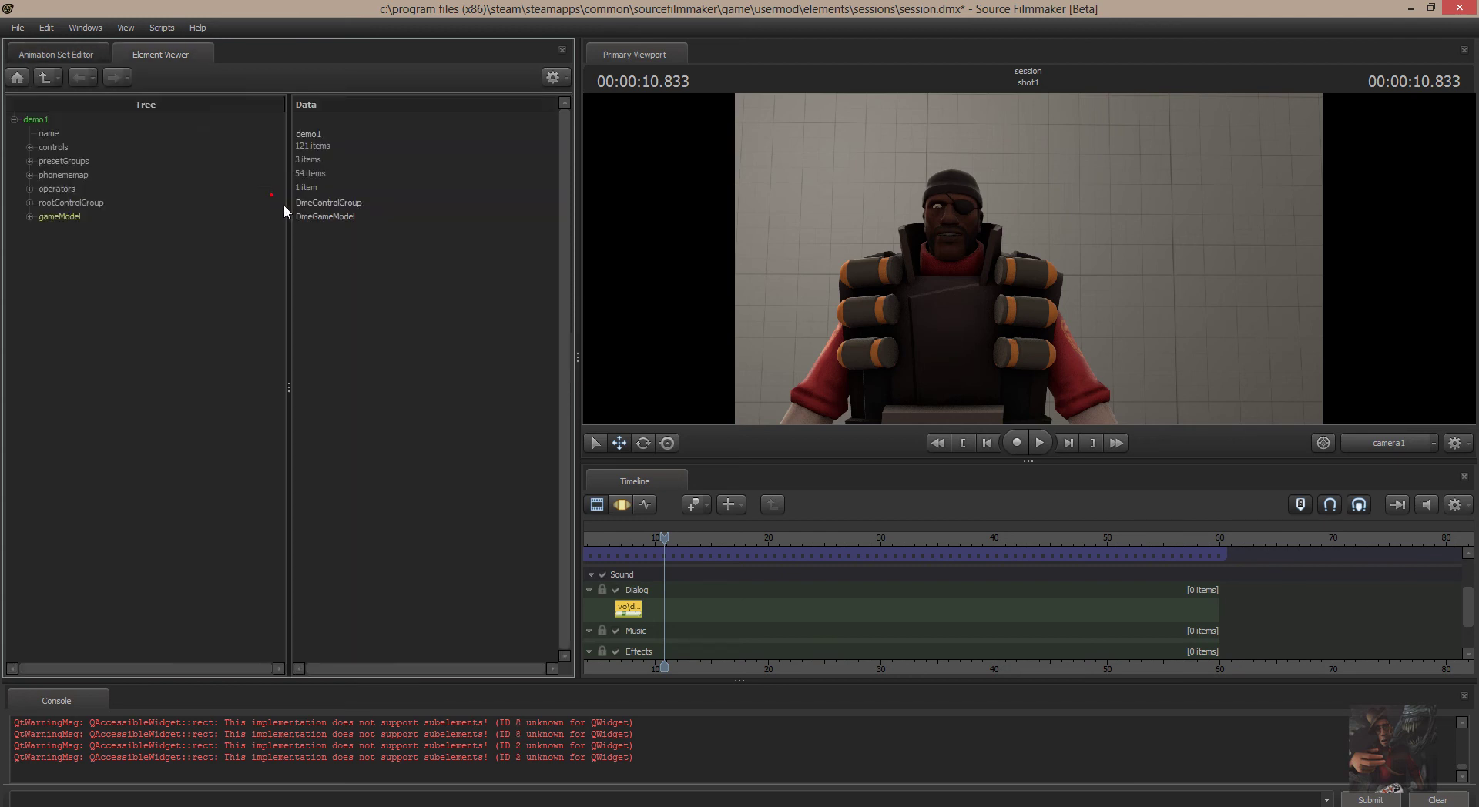
left_click(32, 160)
Delete the Emotion, Phoneme and Viseme groups, then move the playhead to about 5.8 s
left_click(73, 176)
right_click(79, 177)
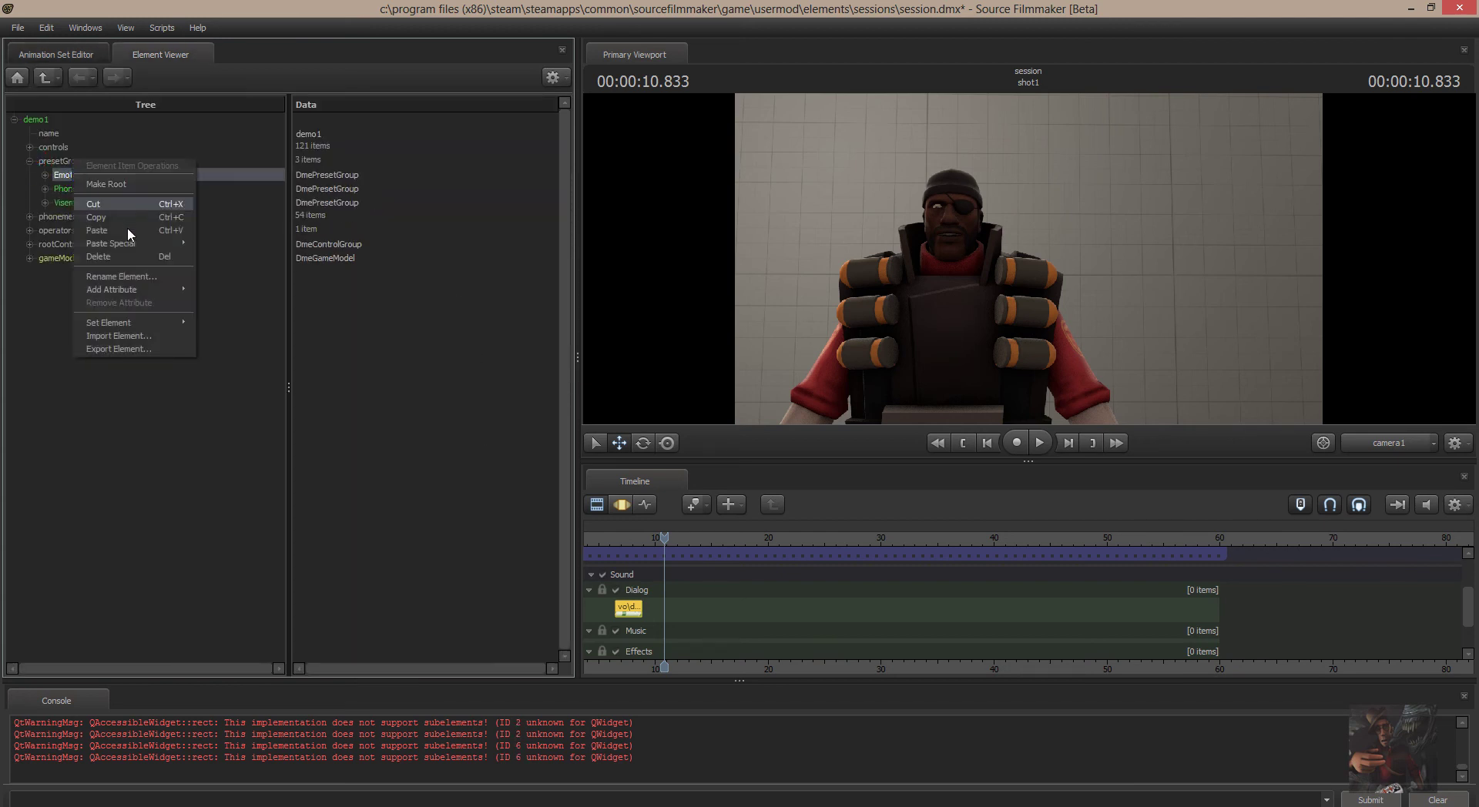
left_click(118, 256)
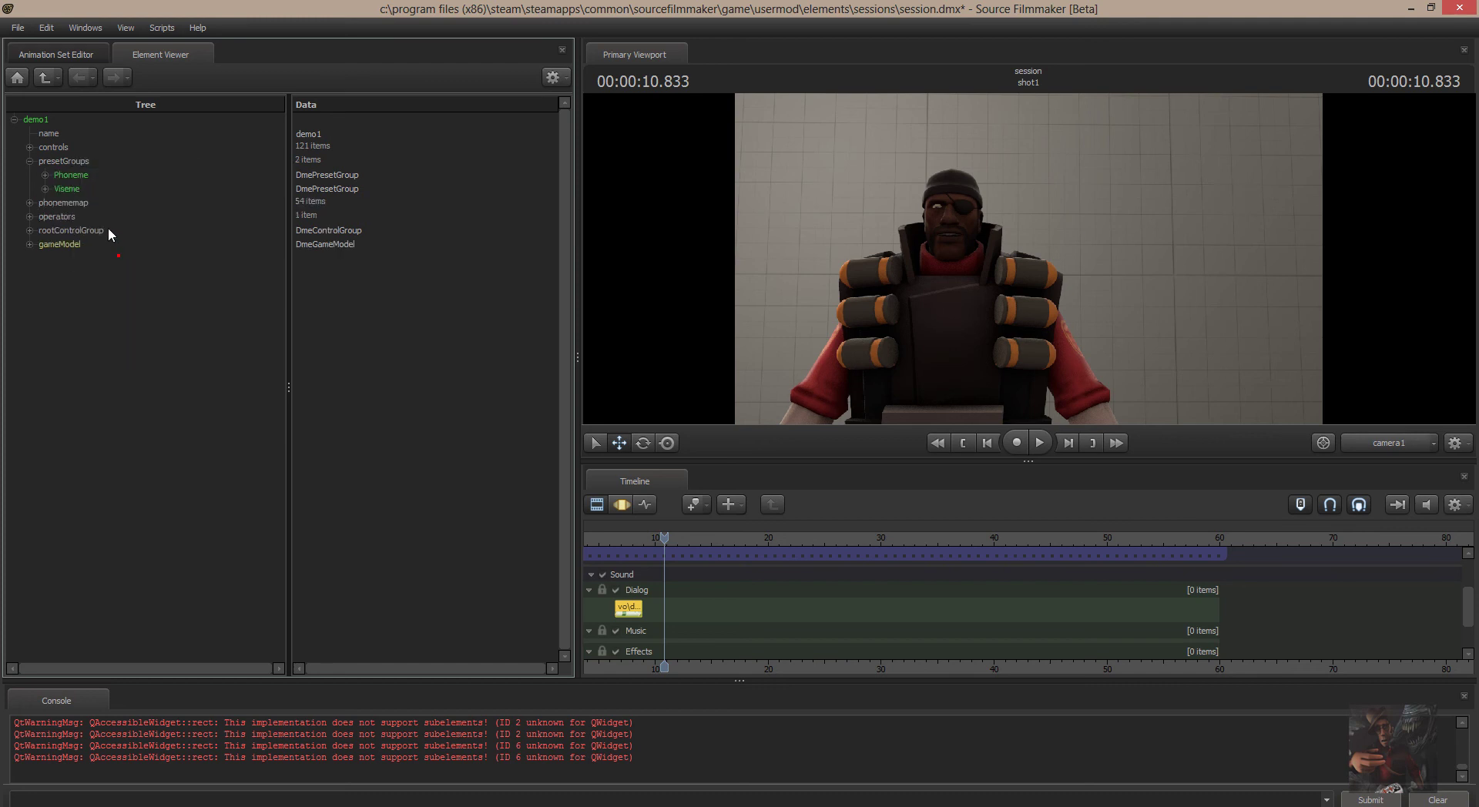
left_click(91, 174)
right_click(101, 178)
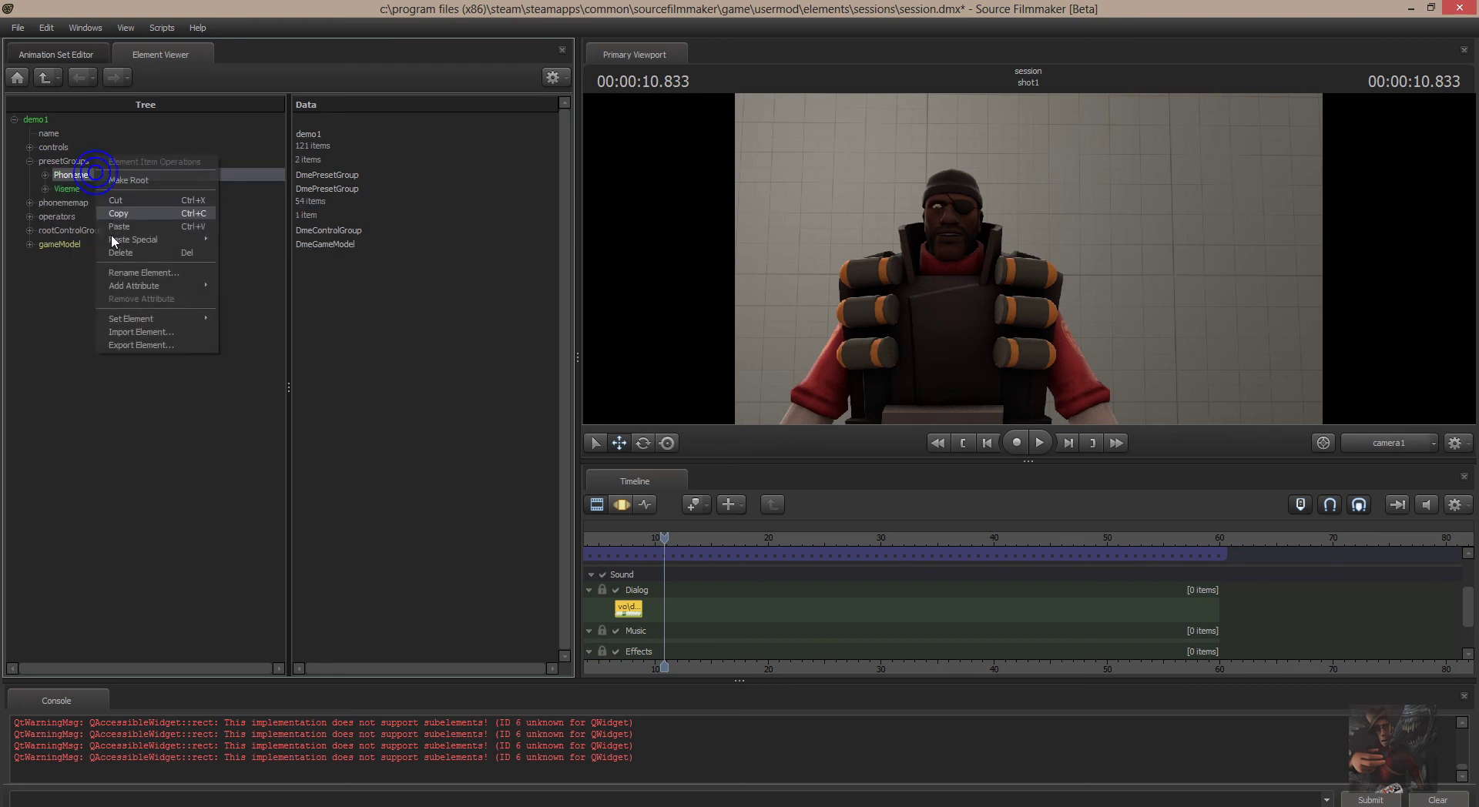
left_click(133, 253)
left_click(85, 174)
right_click(86, 174)
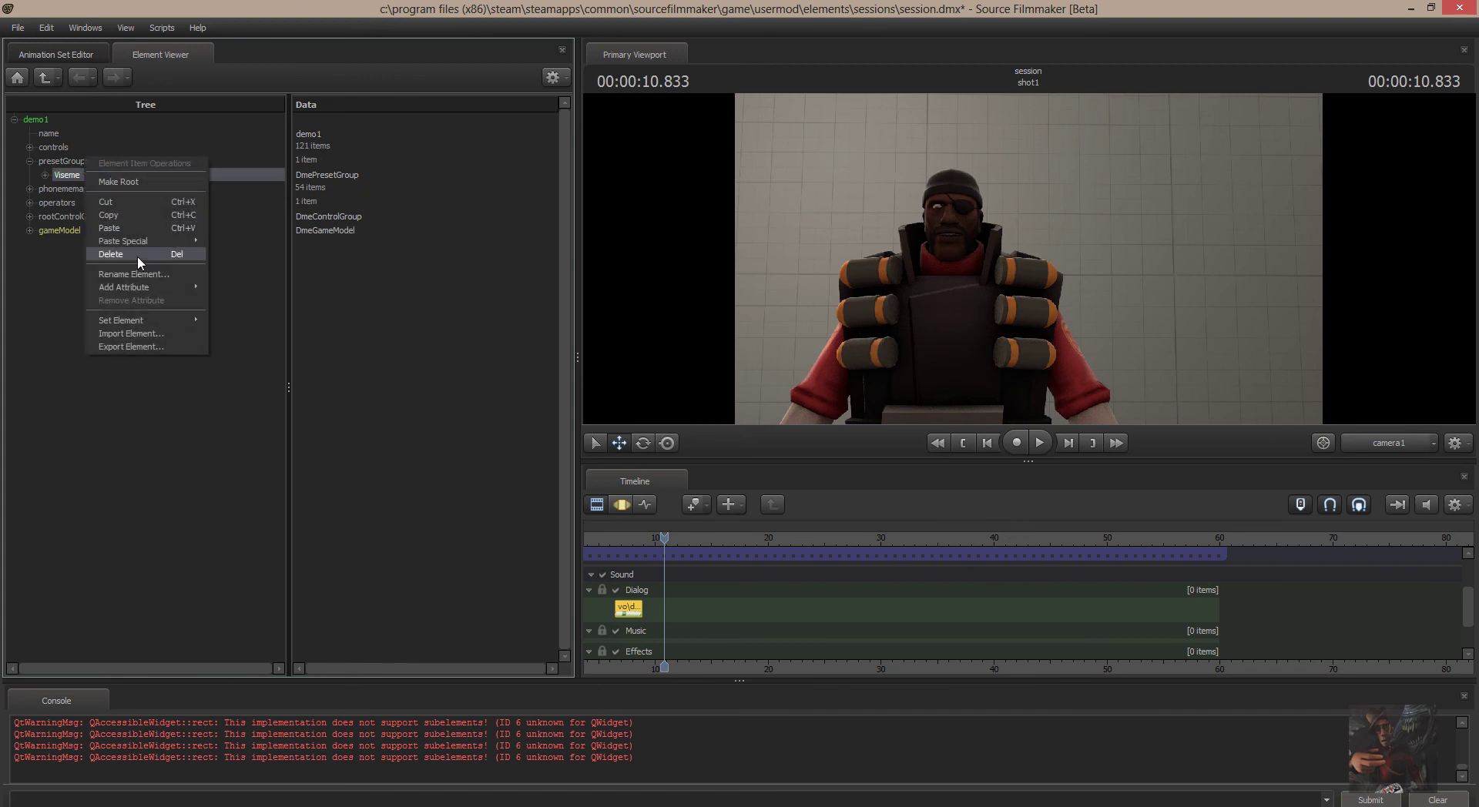
left_click(133, 254)
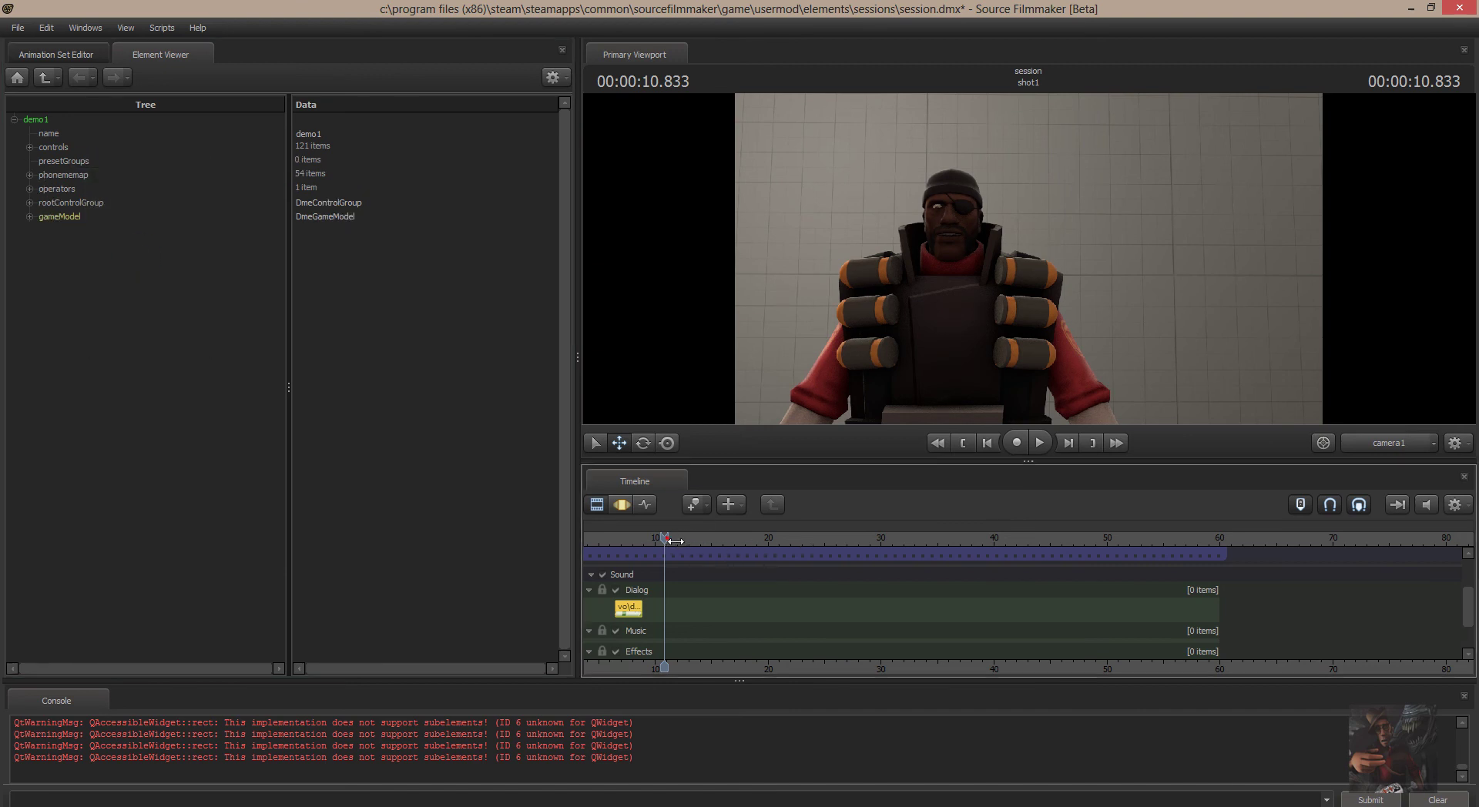
left_click_drag(665, 538, 607, 543)
Show demo1's animation set controls in Motion Editor view, move the playhead later, and deselect
key("F3")
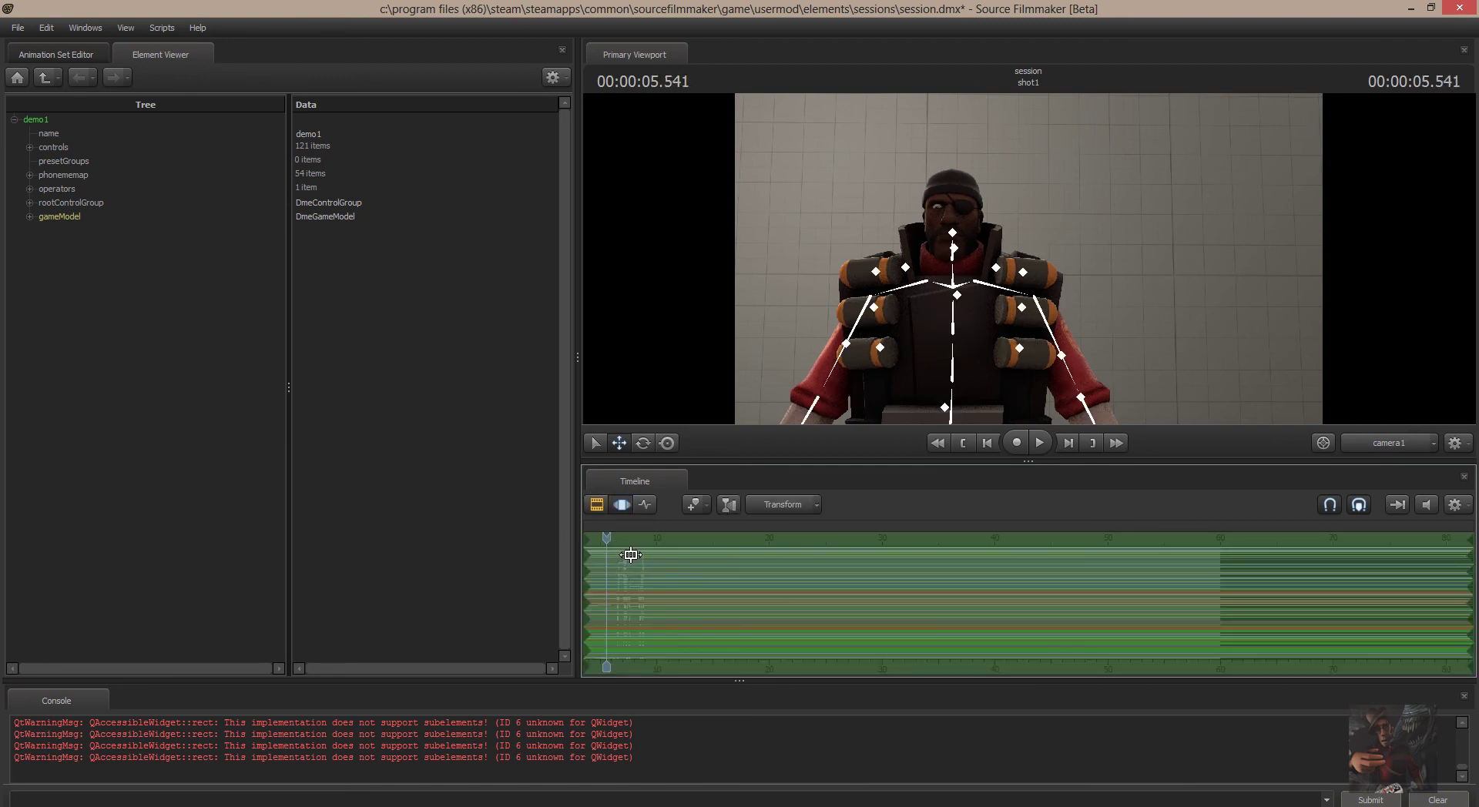
left_click(40, 55)
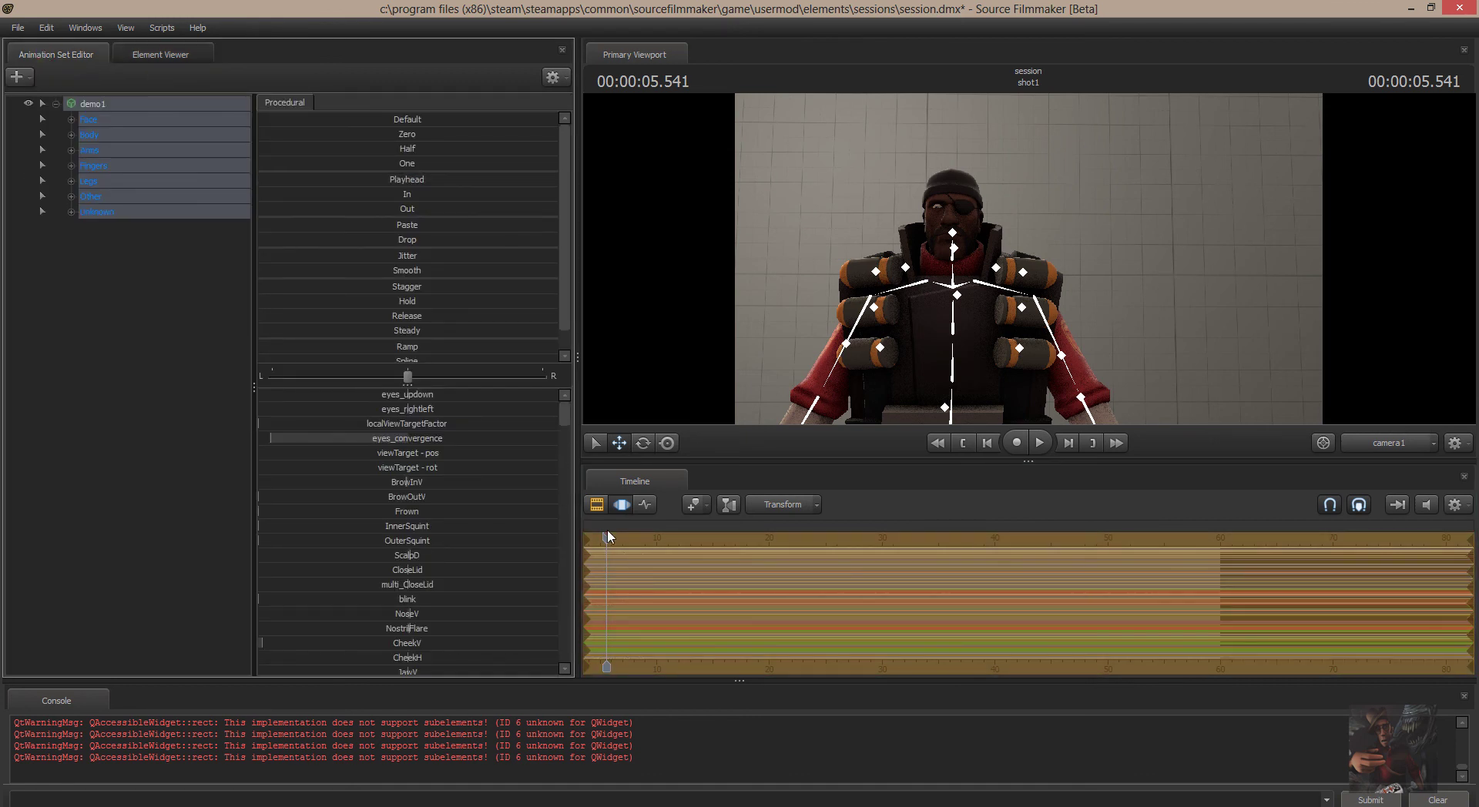
mouse_move(610, 540)
left_mouse_down()
mouse_move(691, 548)
mouse_move(650, 542)
left_mouse_up()
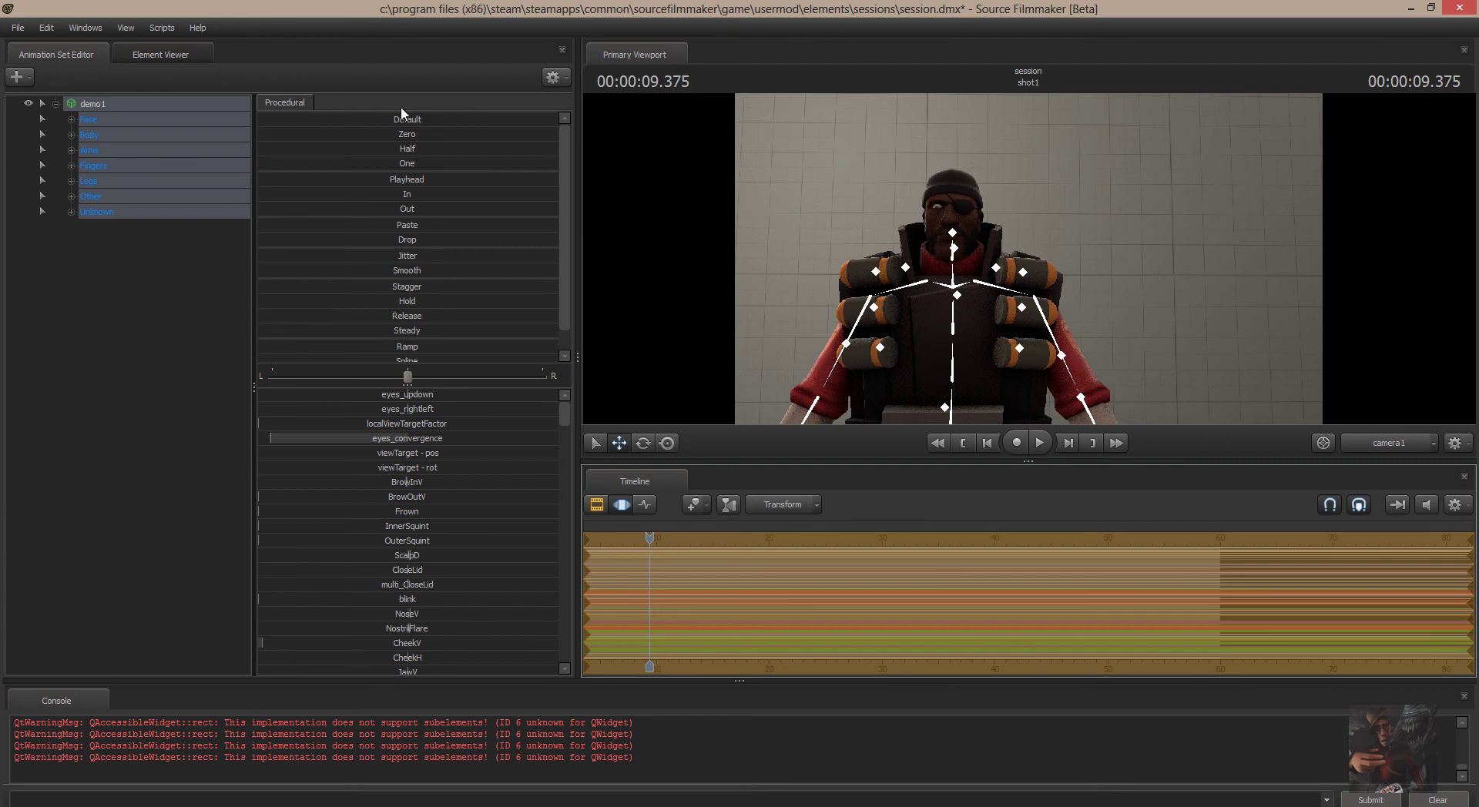
left_click(169, 397)
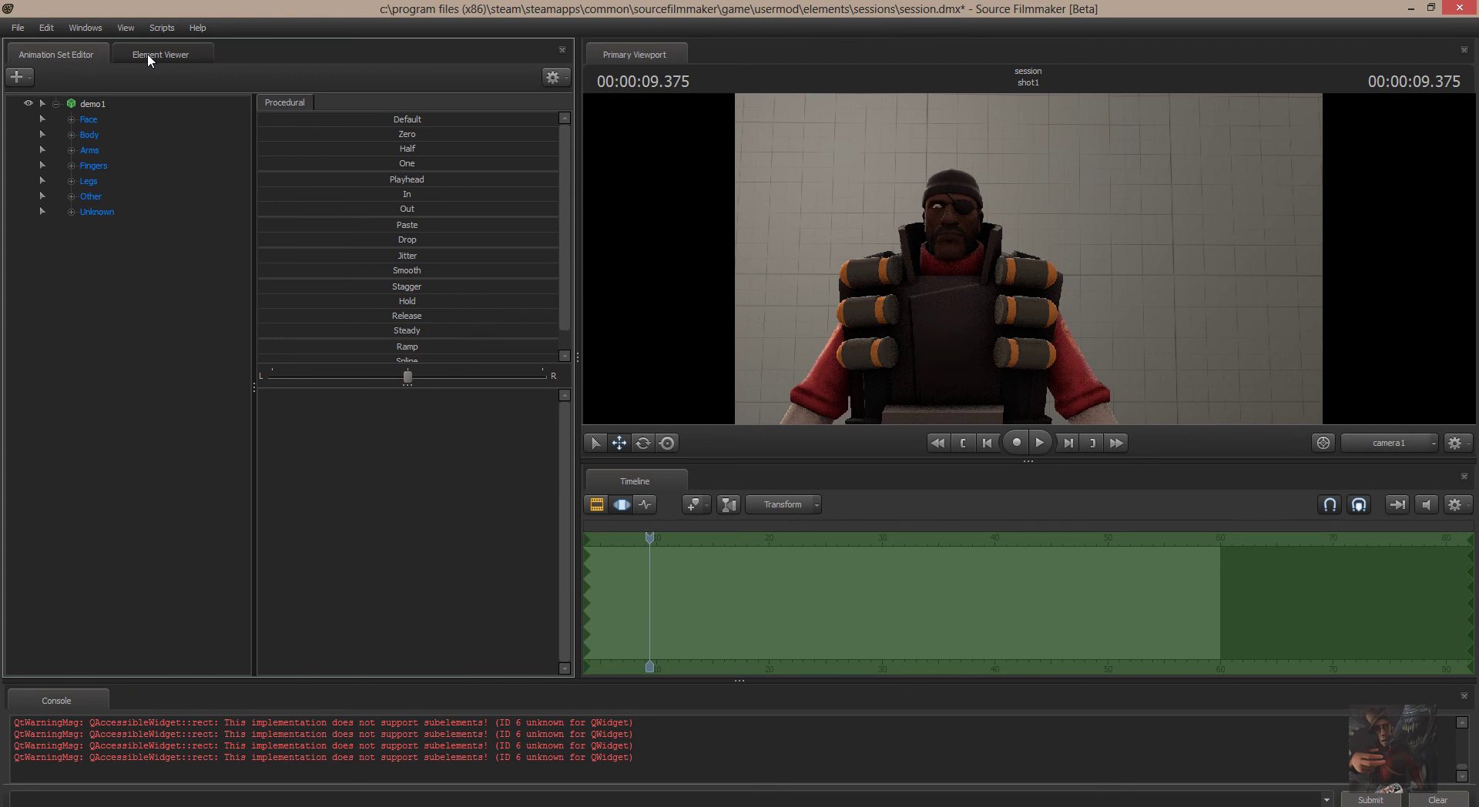
Show demo1's AnimationSet in the Element Viewer and import demoemotion.dmx into presetGroups
left_click(95, 106)
right_click(99, 107)
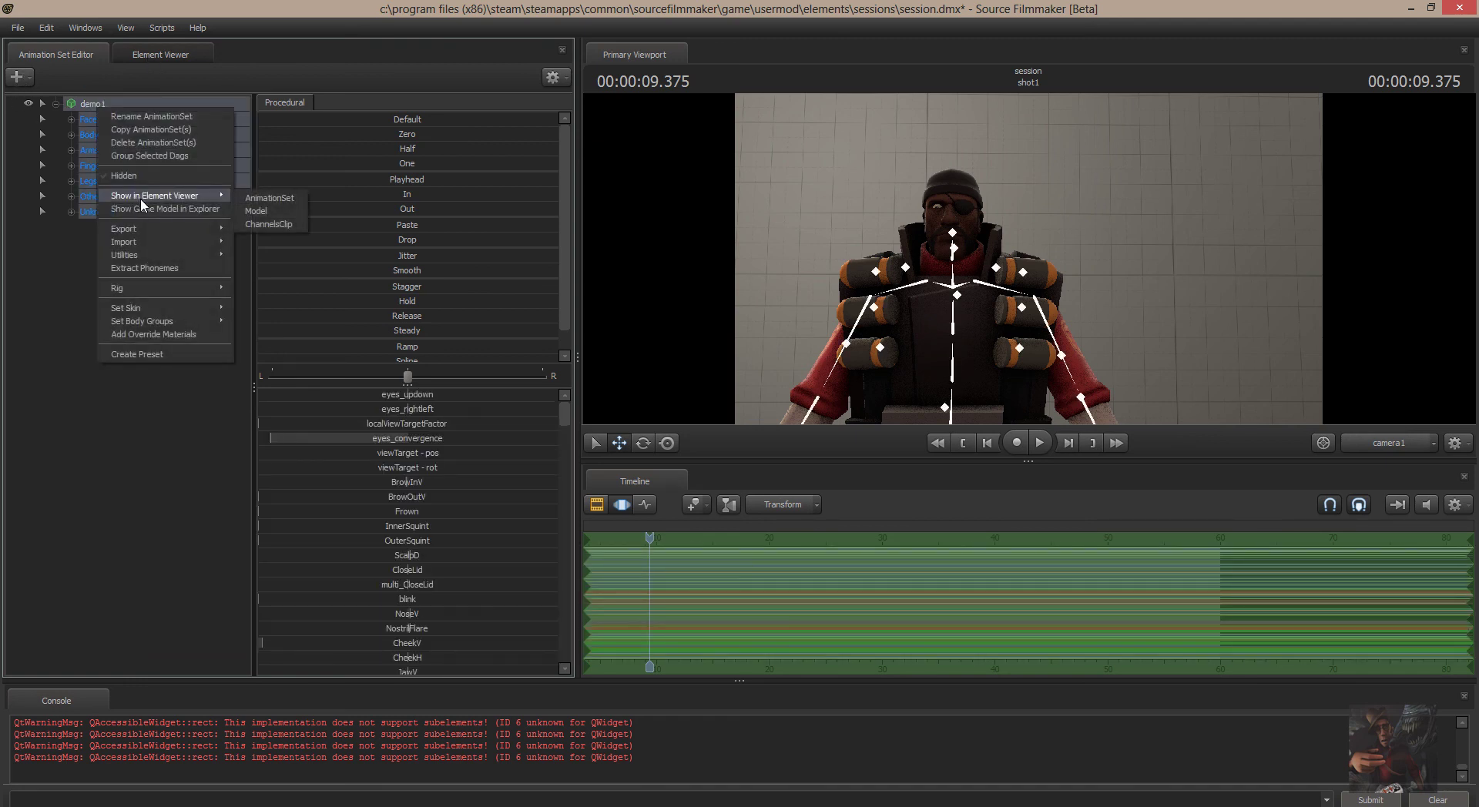
left_click(266, 198)
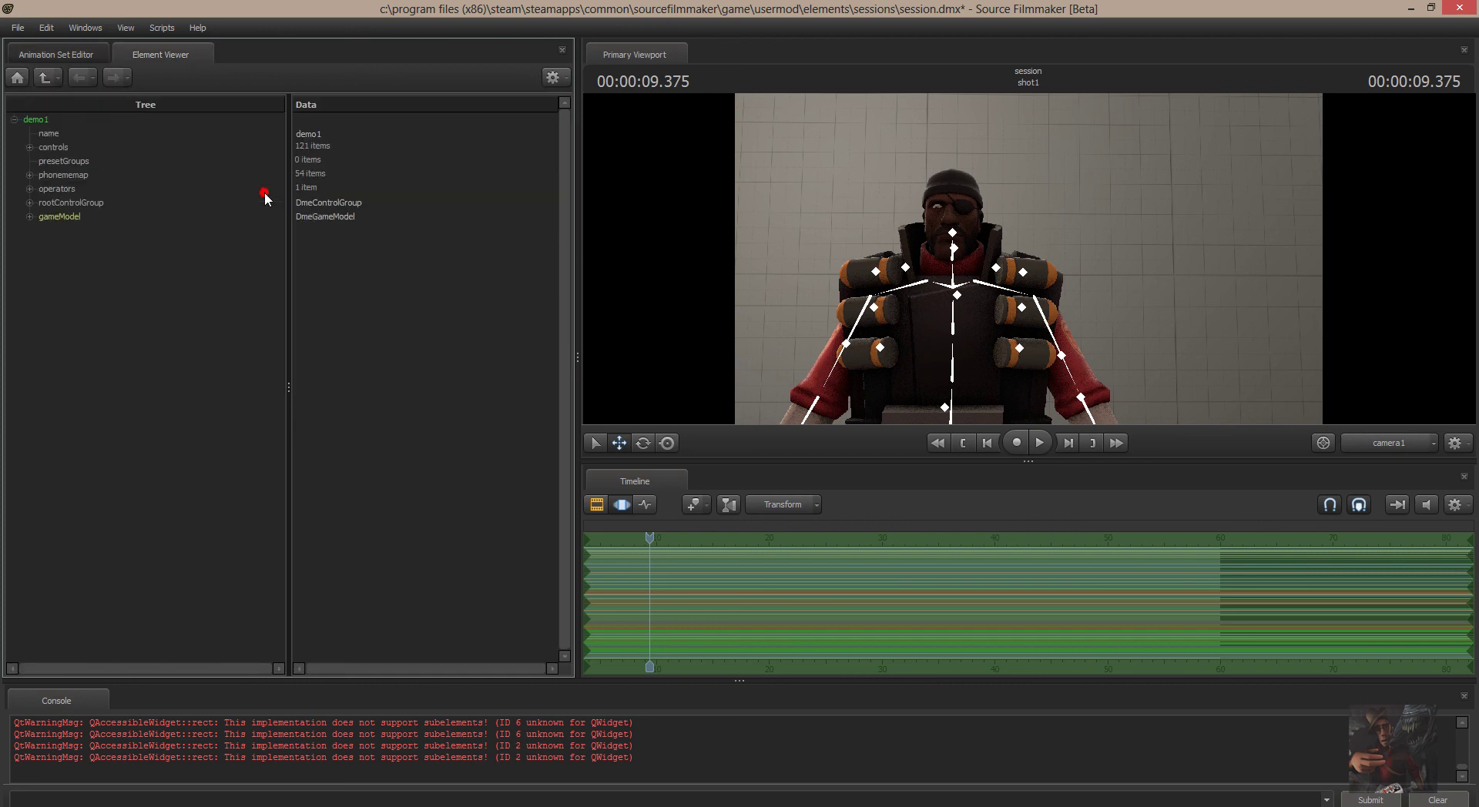
right_click(59, 161)
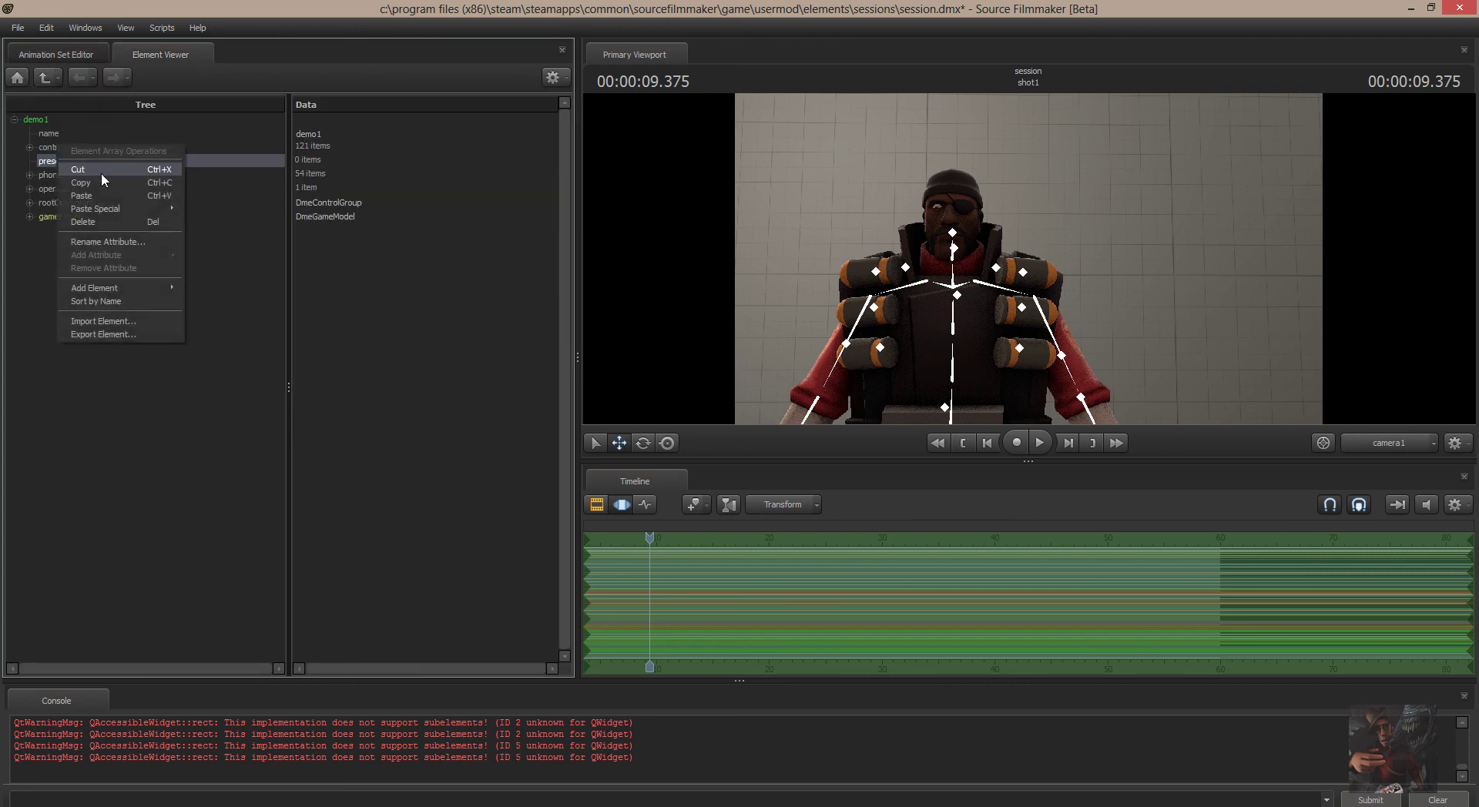
left_click(119, 321)
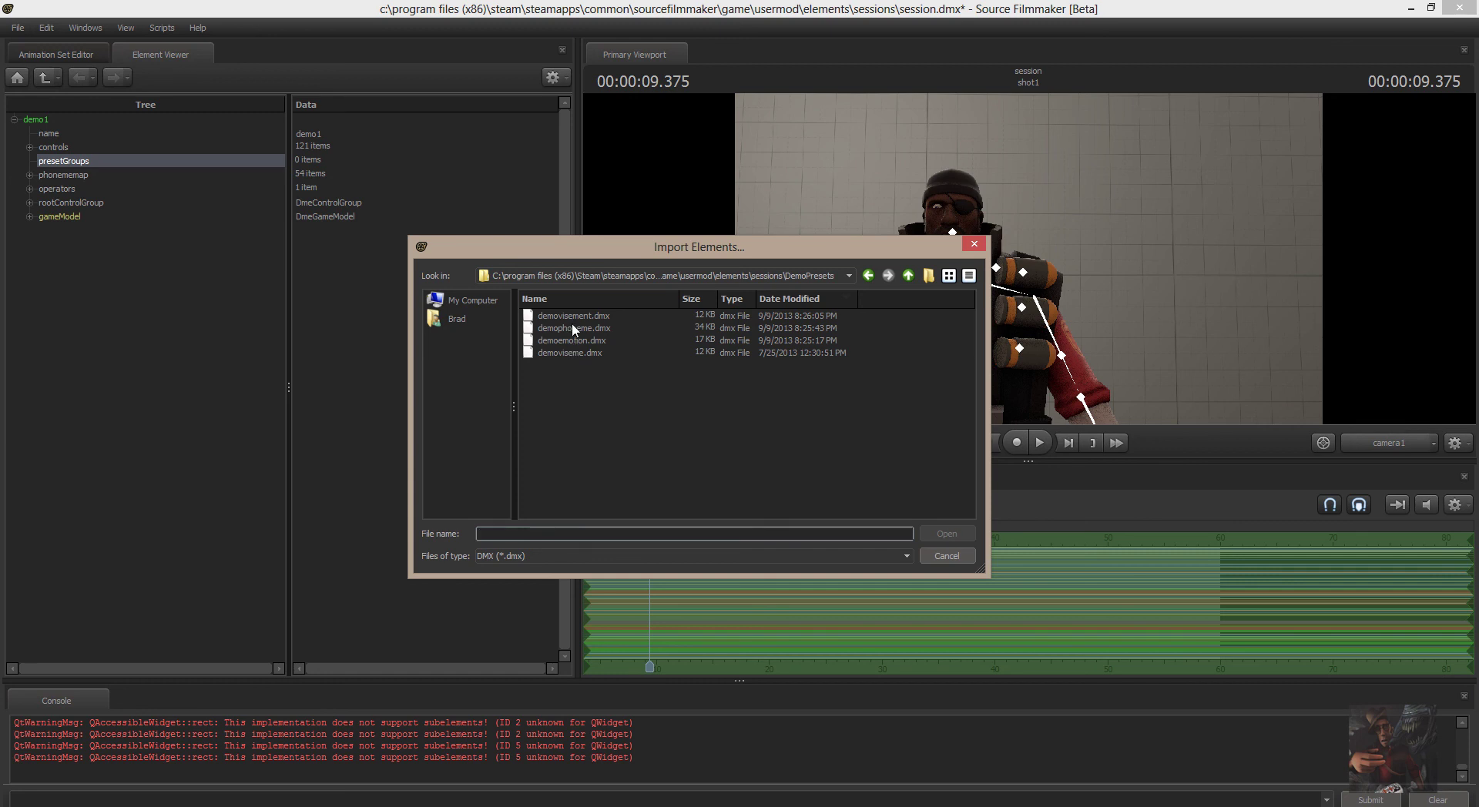
double_click(569, 342)
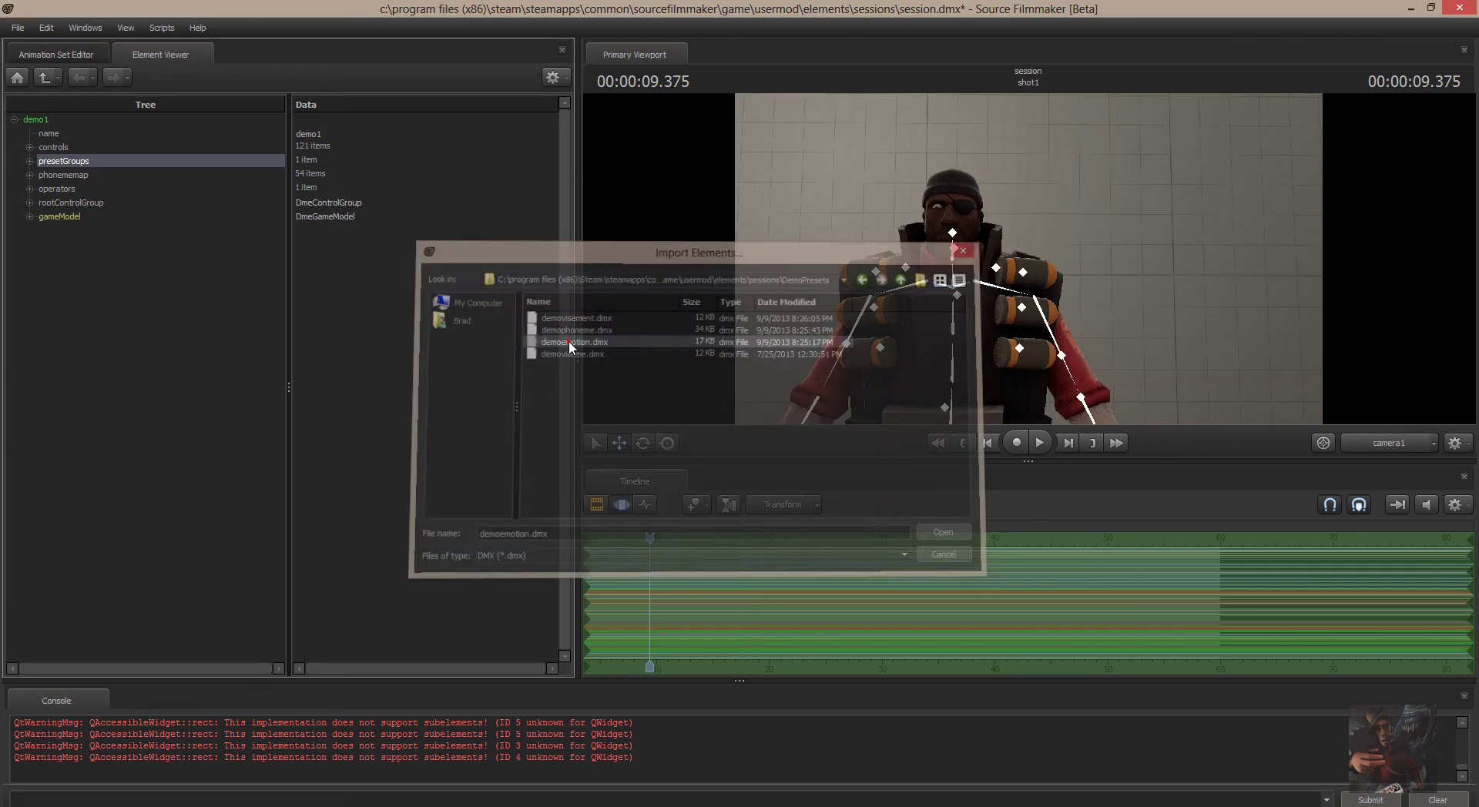
Import demophoneme.dmx and the viseme preset DMX file into presetGroups
right_click(67, 163)
mouse_move(101, 282)
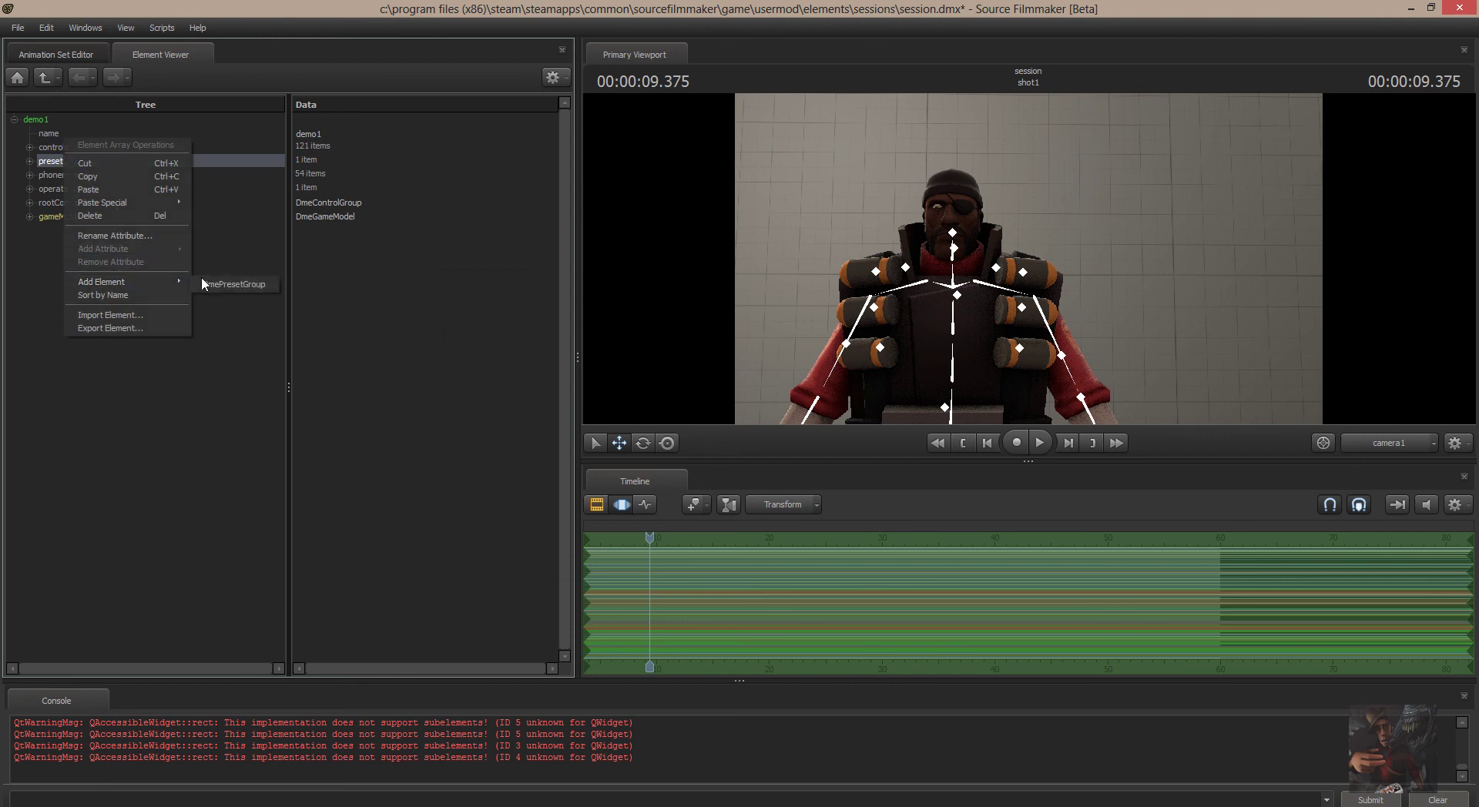
left_click(109, 312)
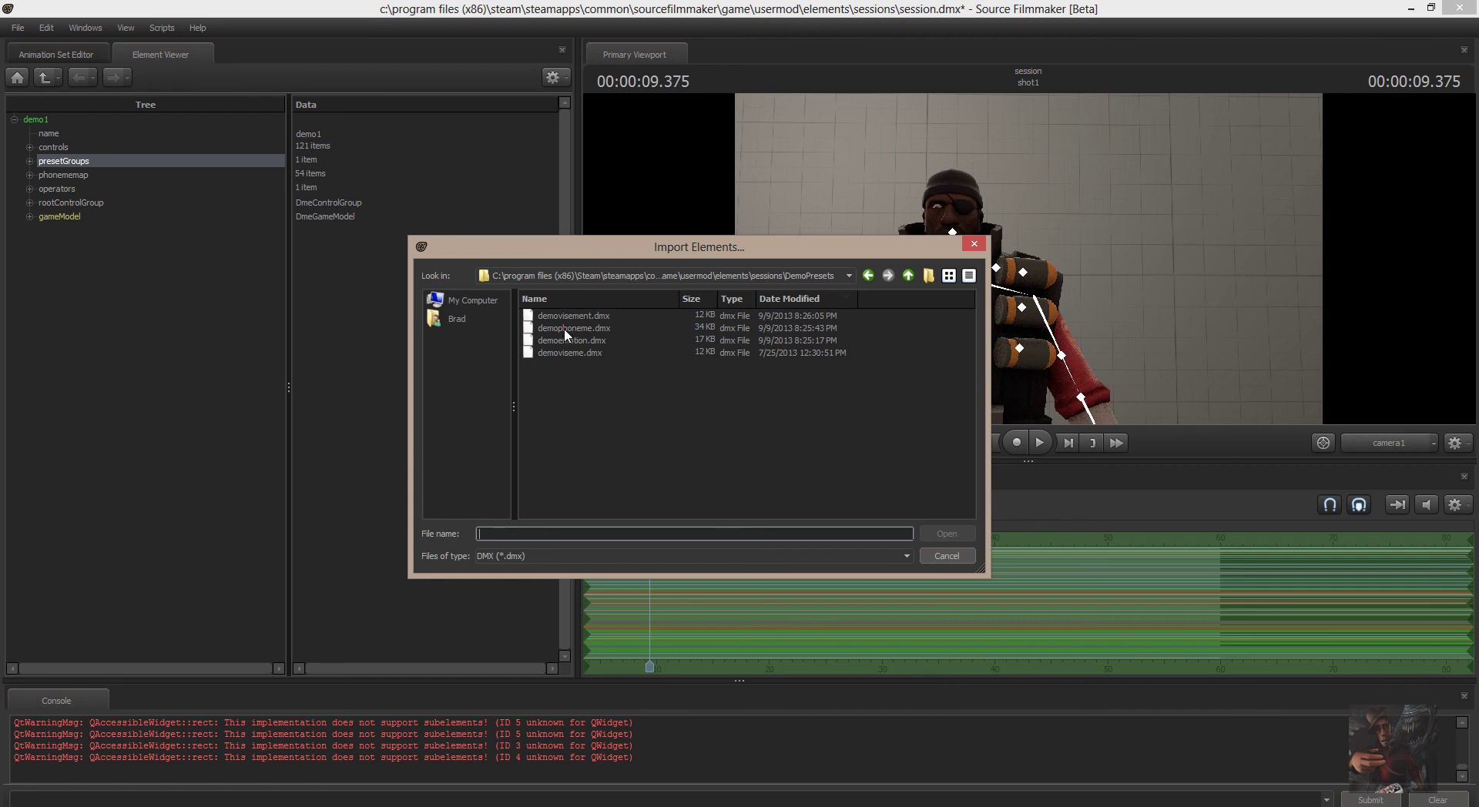
double_click(564, 328)
right_click(88, 164)
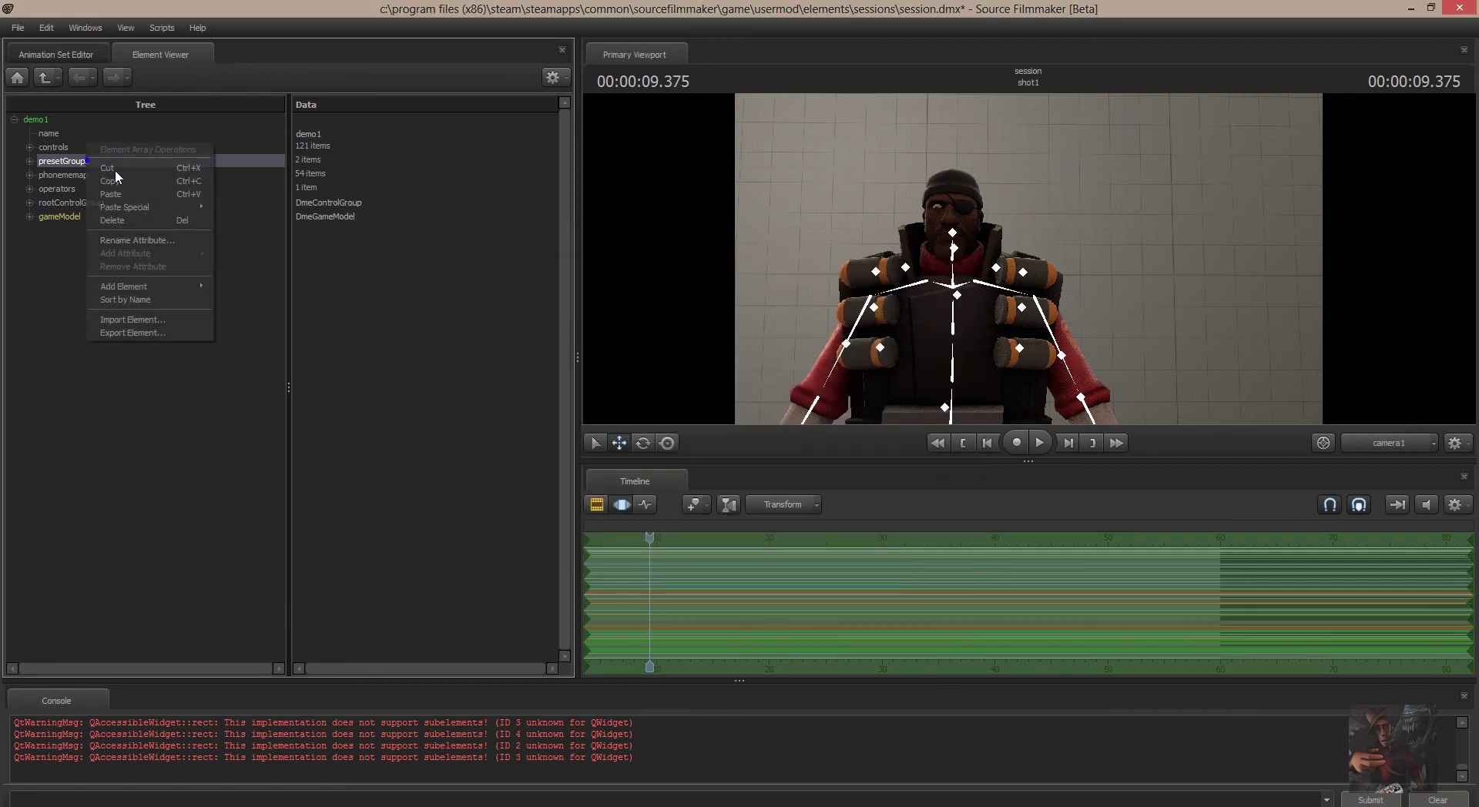
left_click(140, 324)
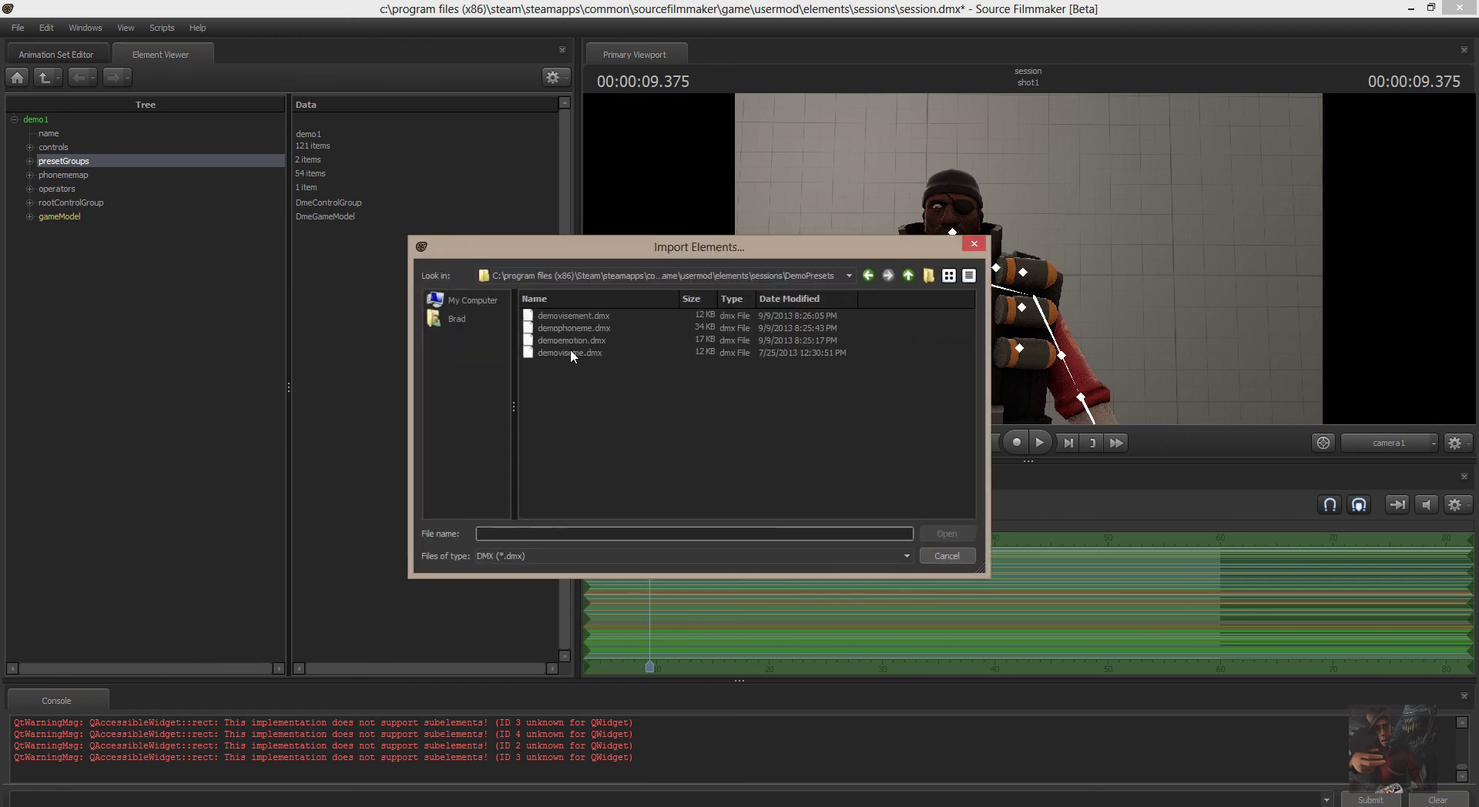
double_click(571, 316)
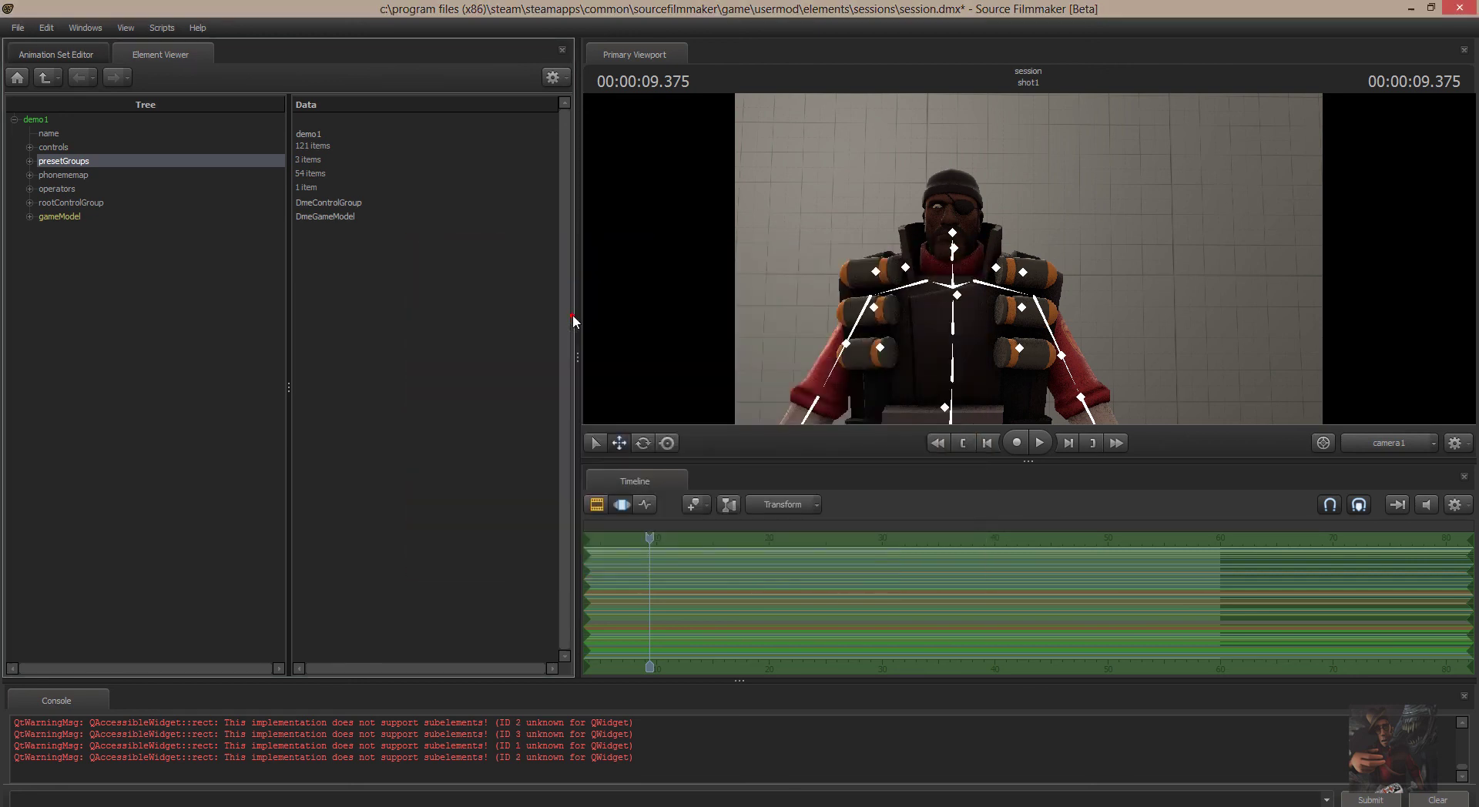
Show the animation set controls with the Clip Editor timeline and the playhead at about 7.8 seconds
left_click(47, 53)
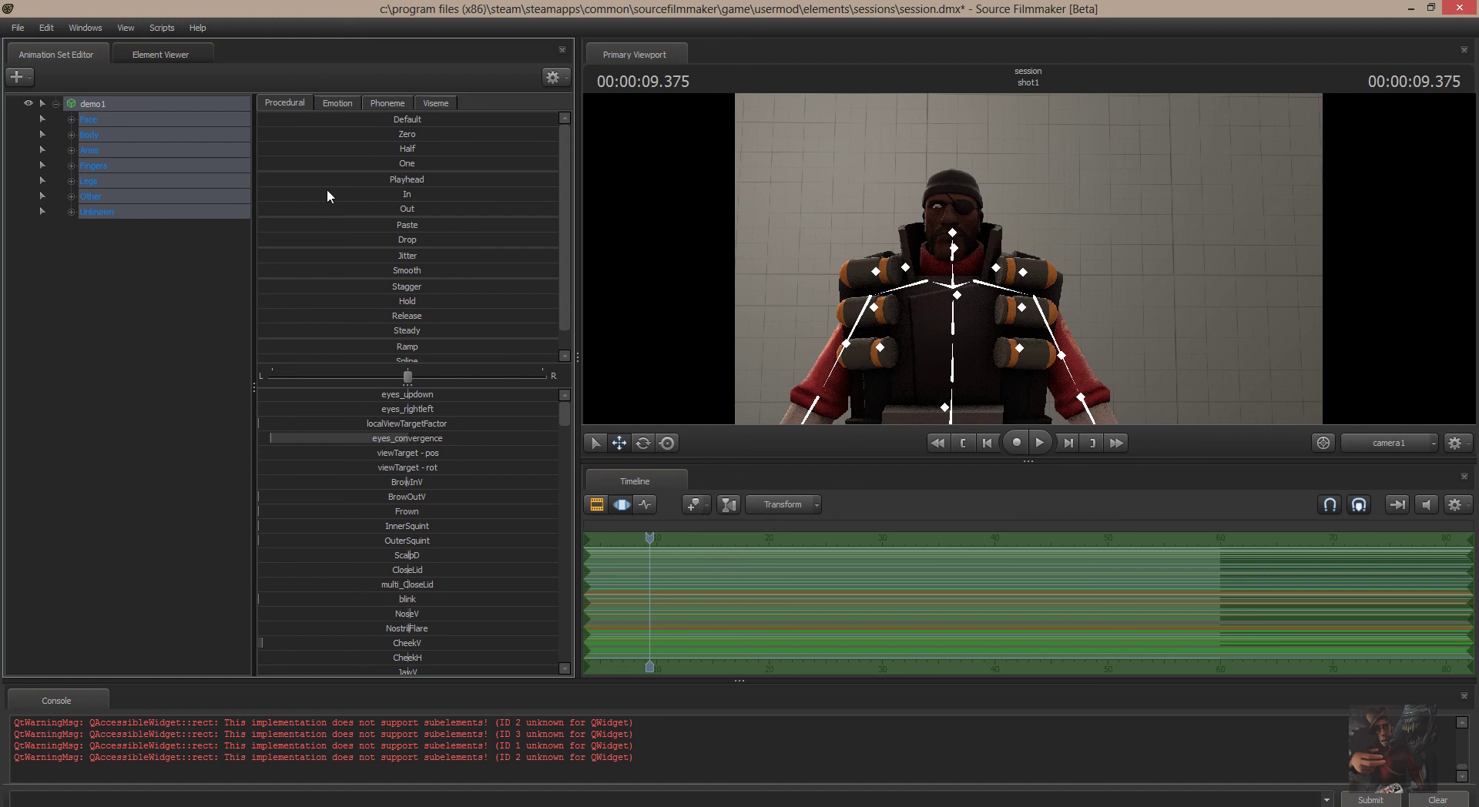
left_click(597, 505)
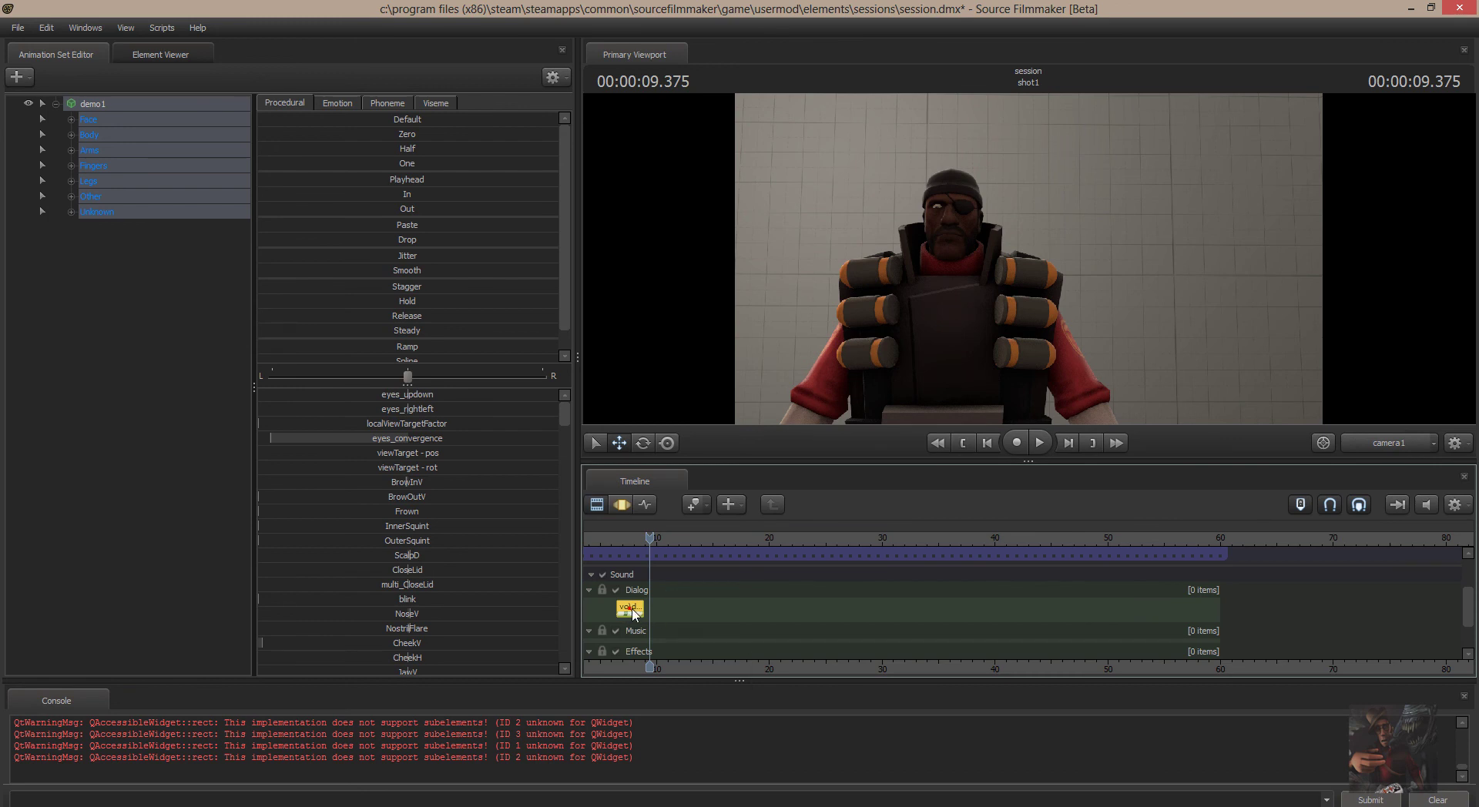
left_click_drag(659, 544, 642, 544)
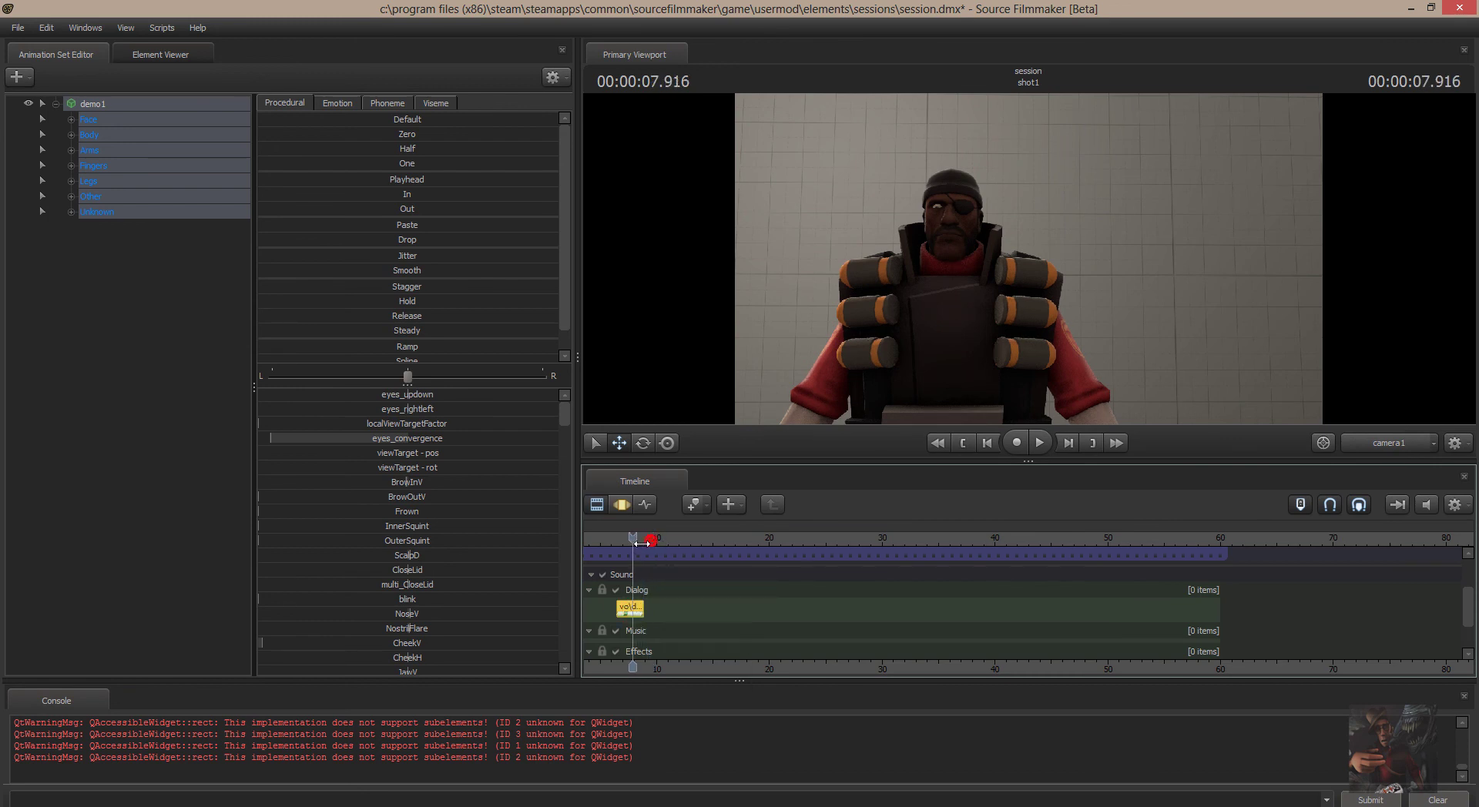
Extract phonemes for the Face group from the dialog clip, then rewind and play the lip-sync
left_click(94, 117)
right_click(94, 119)
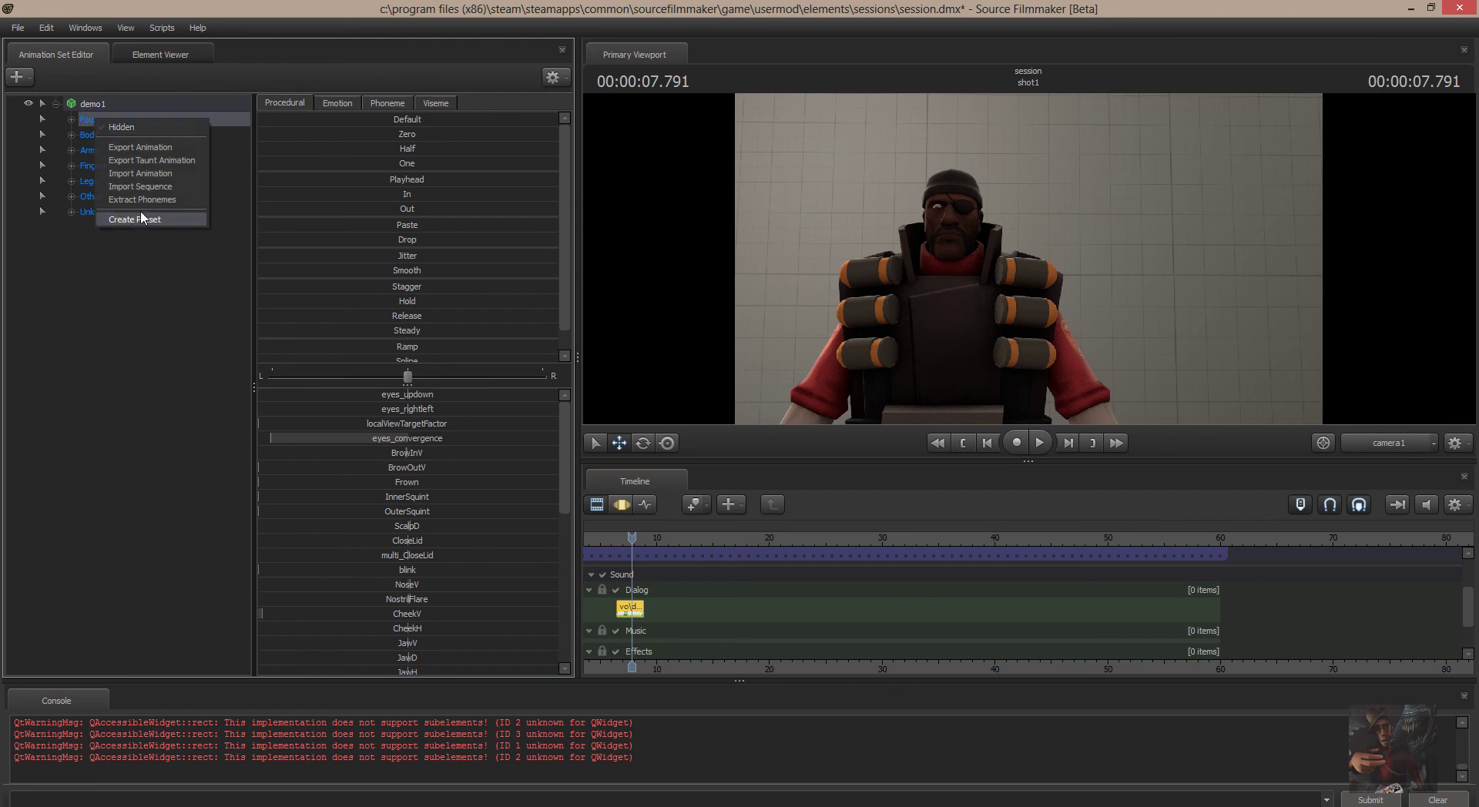
left_click(141, 199)
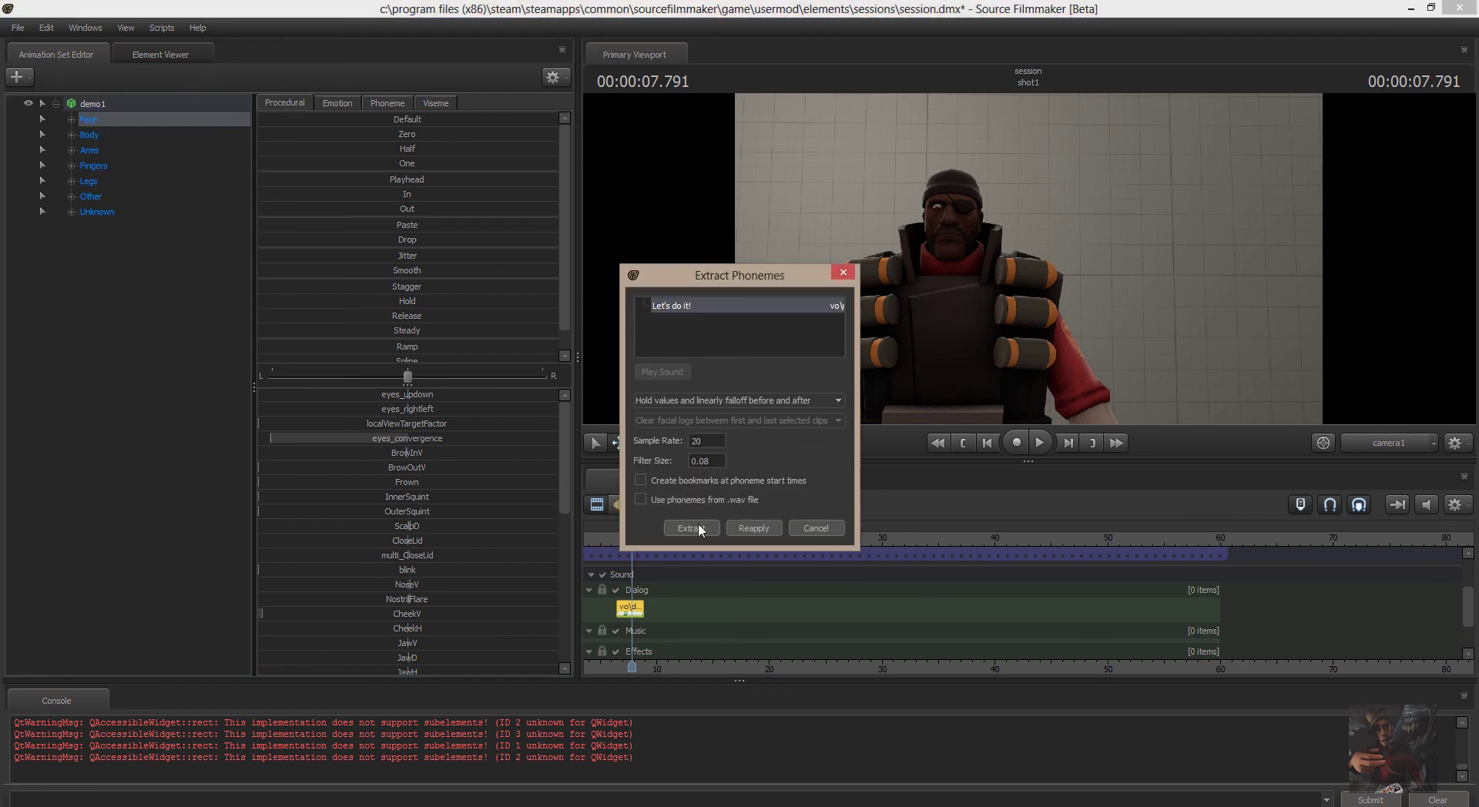
left_click(696, 534)
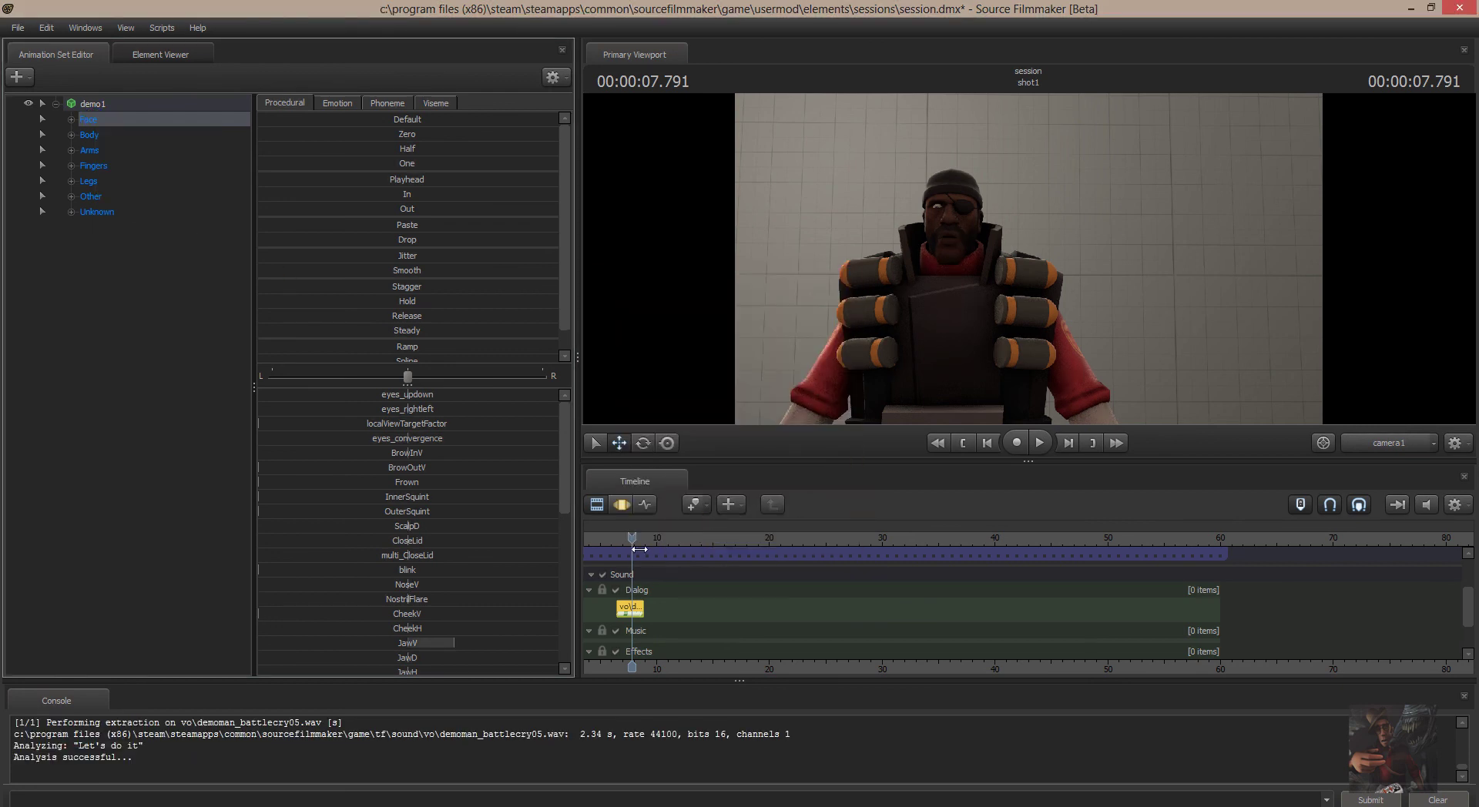
mouse_move(633, 539)
left_mouse_down()
mouse_move(620, 539)
mouse_move(665, 542)
mouse_move(604, 539)
left_mouse_up()
left_click(1039, 443)
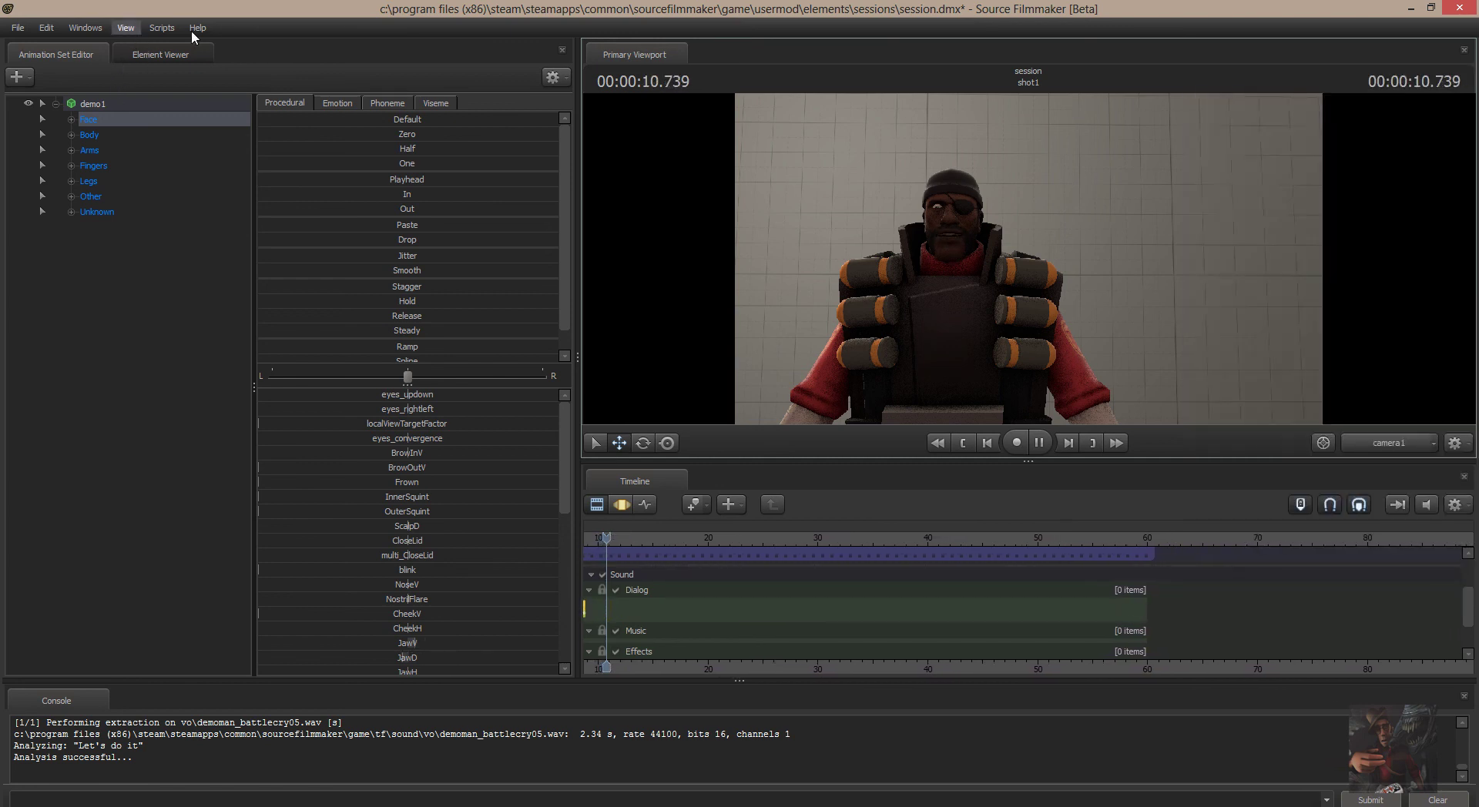
Close the Primary Viewport and quit Source Filmmaker without saving the session
left_click(1464, 49)
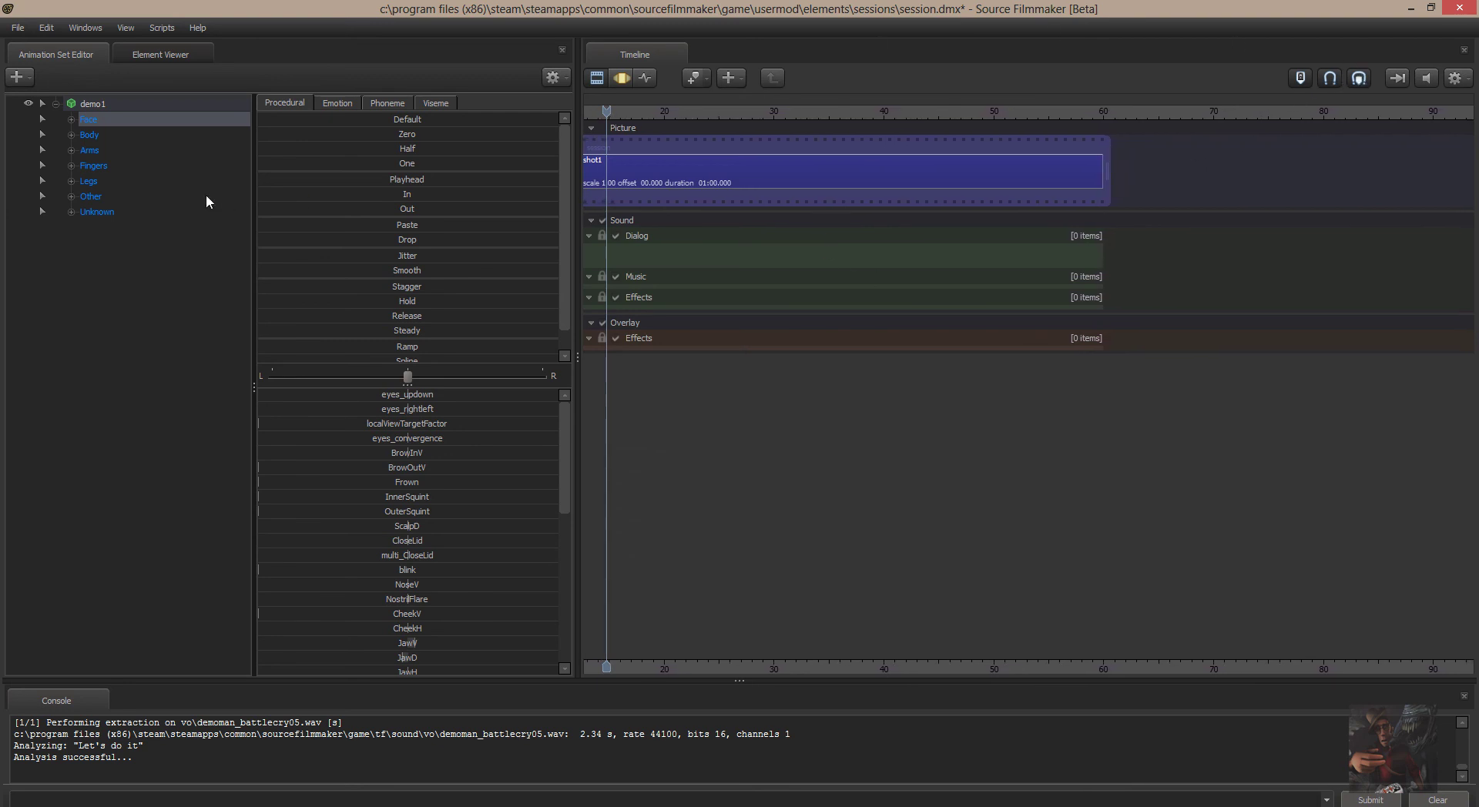
key("alt+F4")
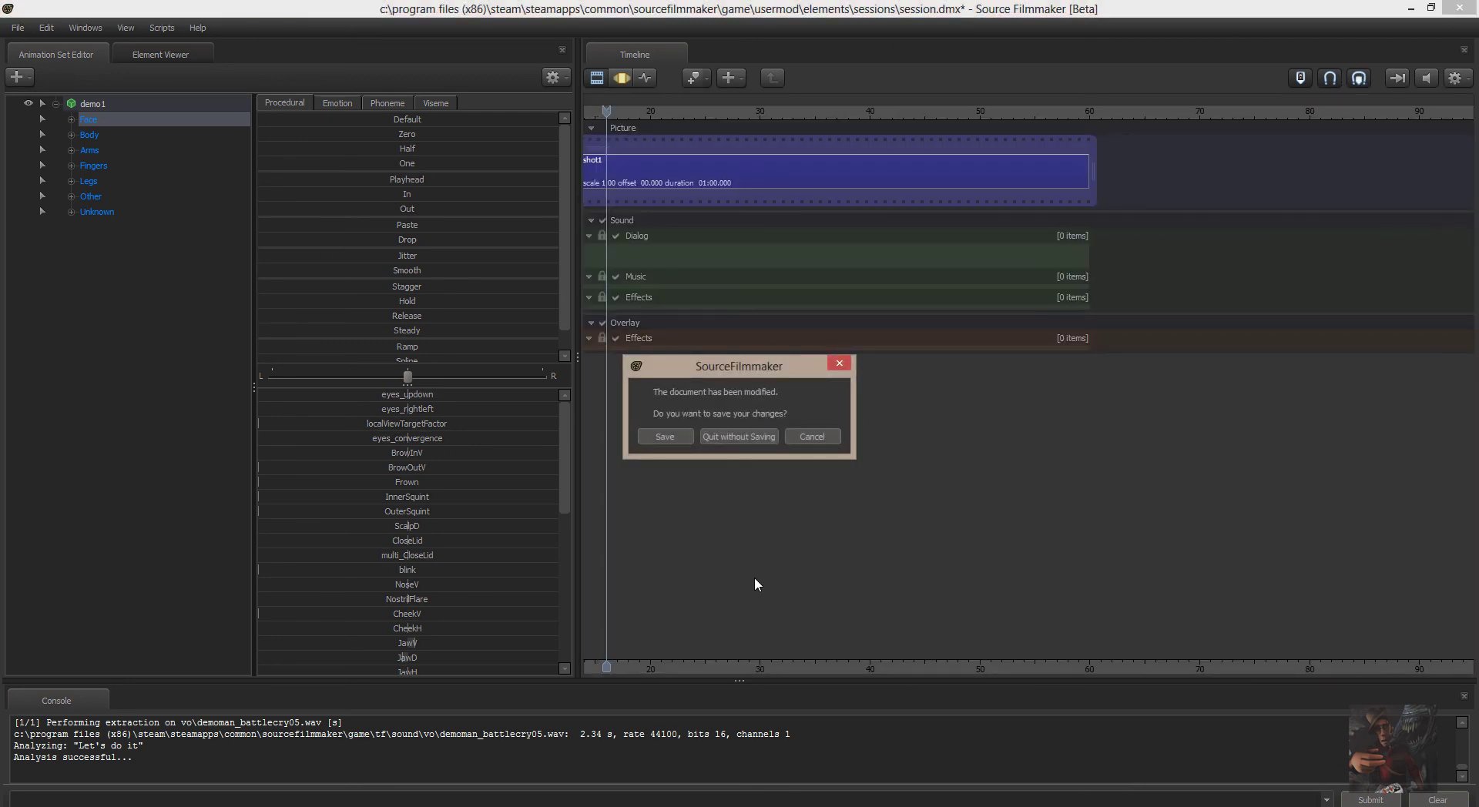
left_click(746, 440)
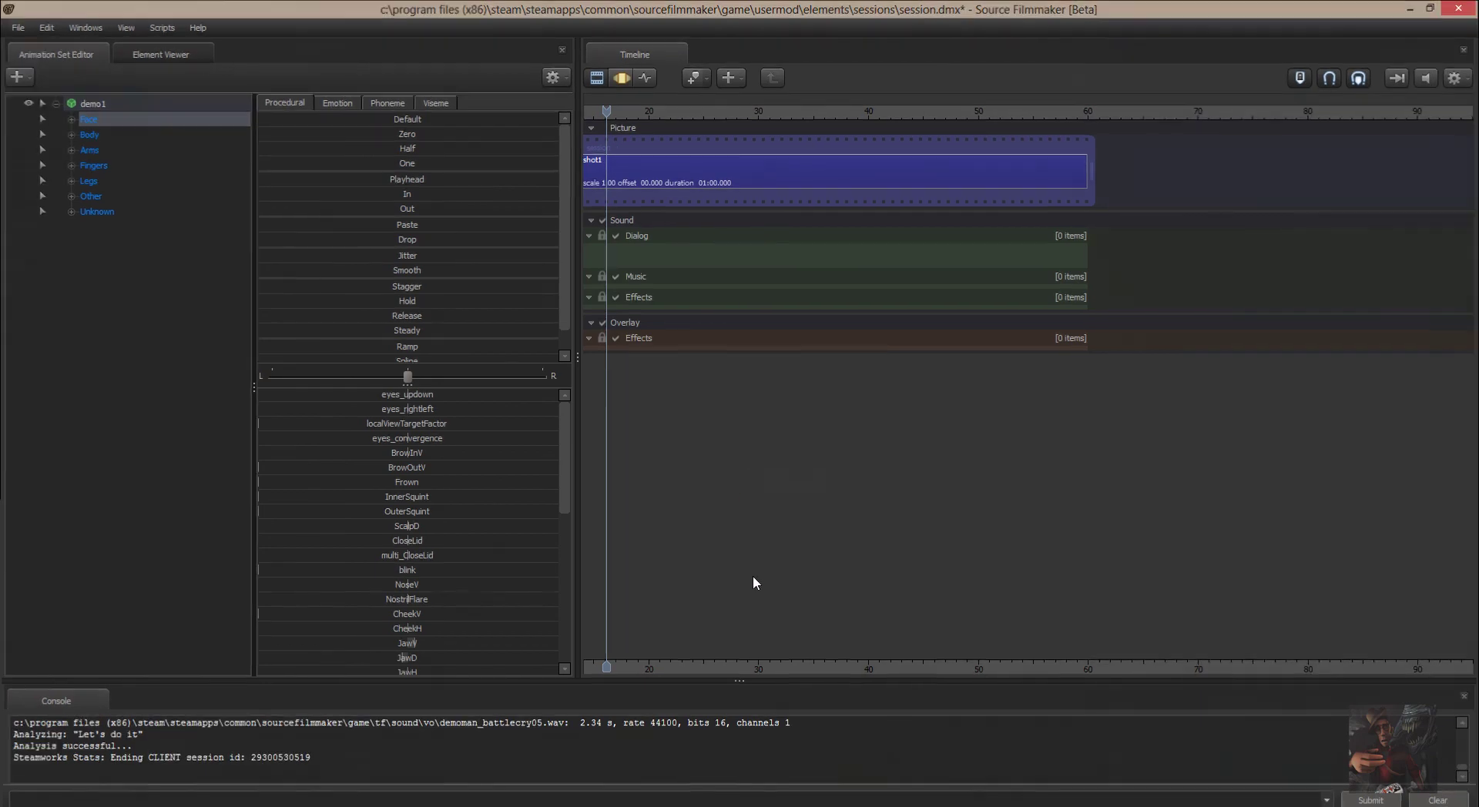